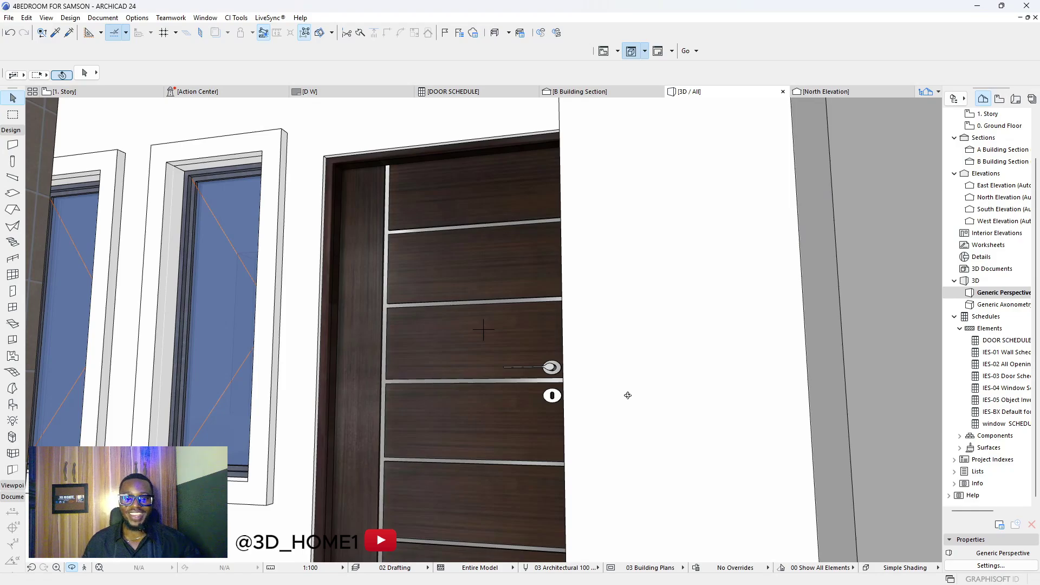
Examine the house's front facade in the 3D view, from the entrance up to the glazed wooden balcony door
scroll(470, 332, "down", 8)
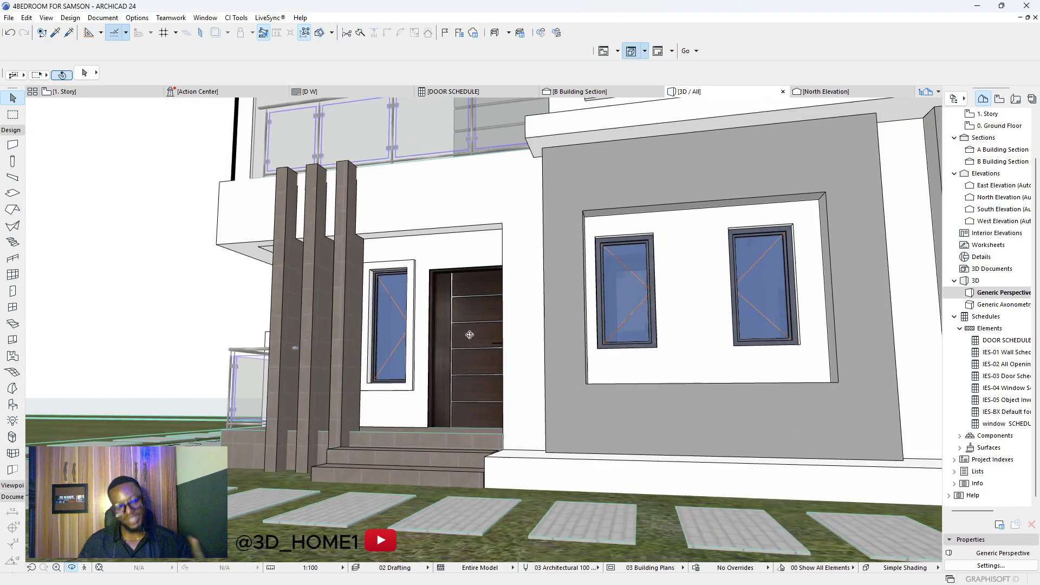
scroll(467, 378, "down", 6)
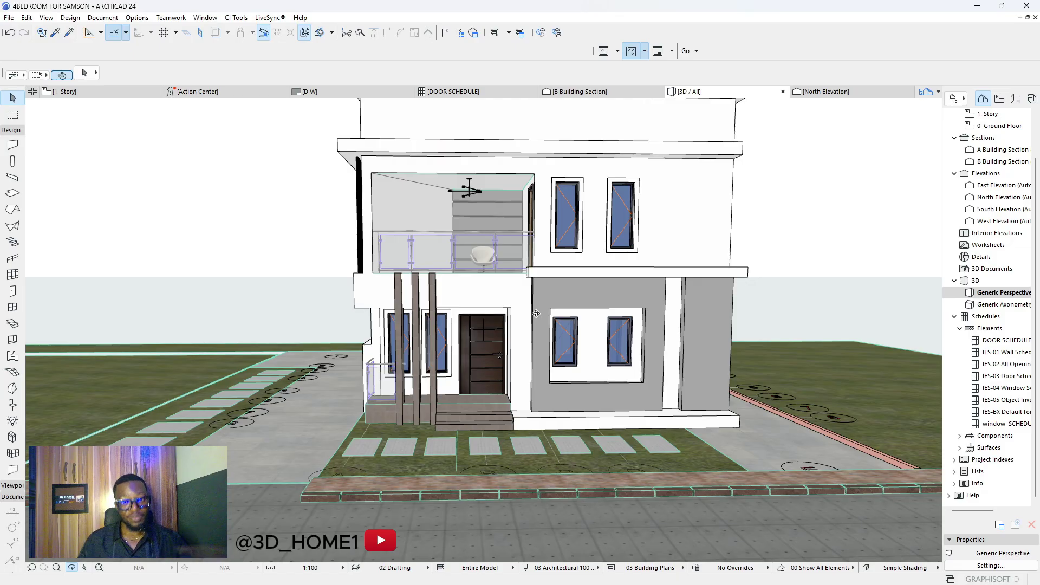
scroll(537, 319, "down", 3)
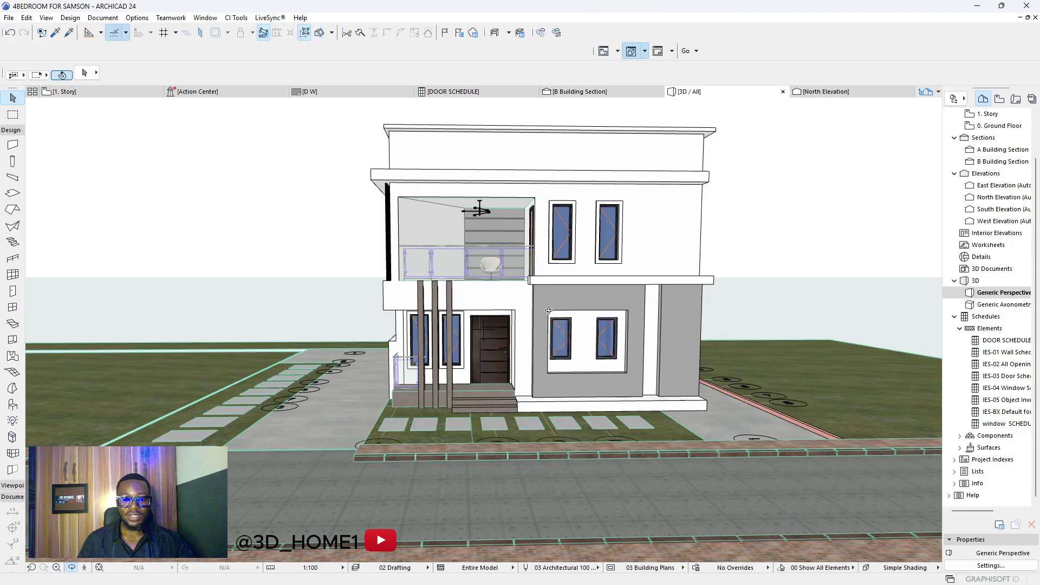
left_click_drag(529, 288, 524, 236)
scroll(525, 237, "up", 8)
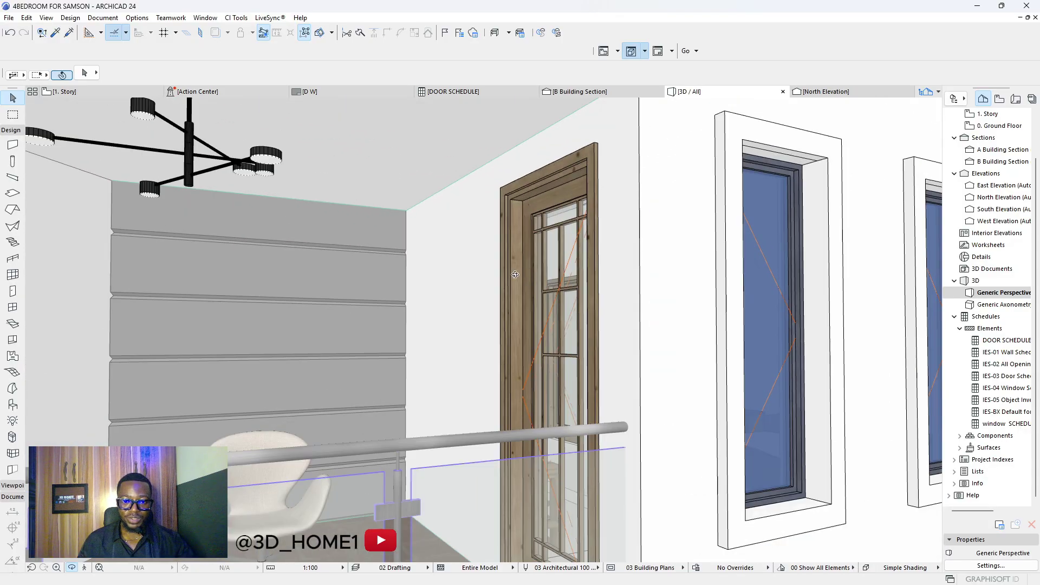
scroll(542, 271, "down", 4)
scroll(577, 293, "up", 2)
scroll(577, 293, "up", 4)
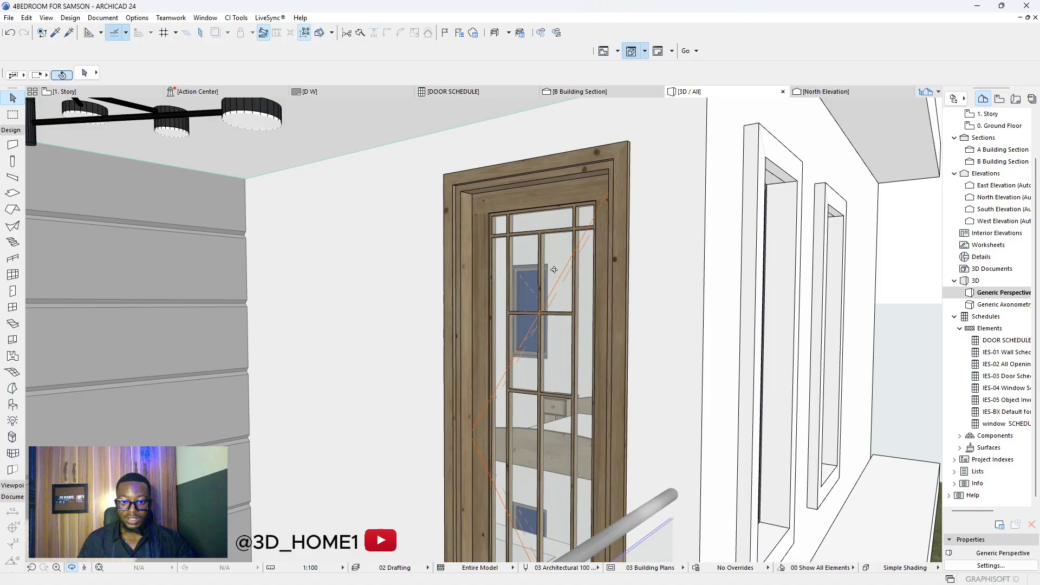
scroll(545, 251, "up", 1)
scroll(545, 248, "down", 8)
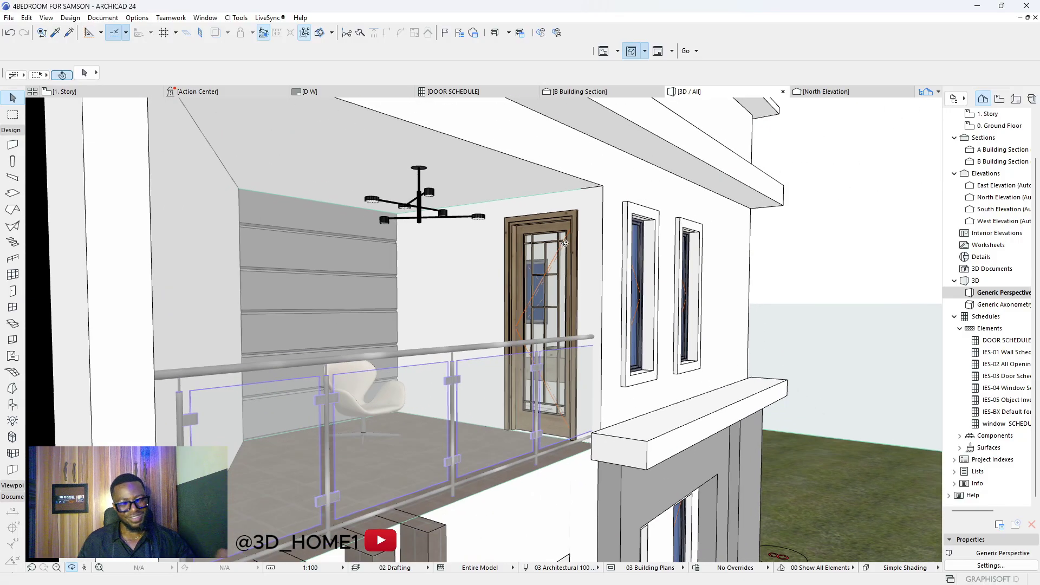
scroll(423, 390, "up", 3)
Inspect the dark wooden entrance door up close and view the whole house from the front corner
scroll(428, 396, "up", 6)
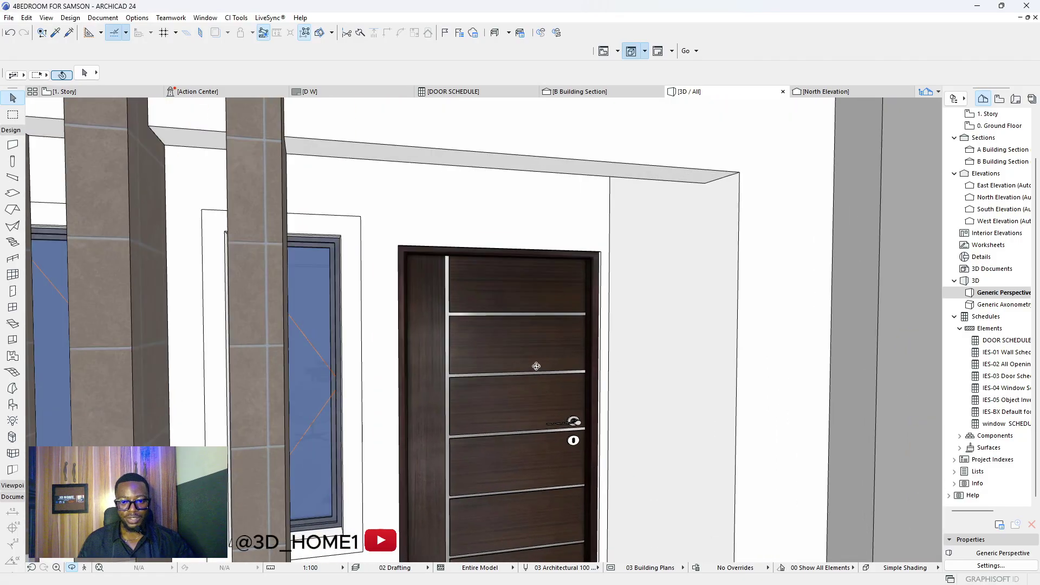
scroll(436, 406, "down", 5)
scroll(440, 413, "up", 2)
scroll(441, 413, "up", 4)
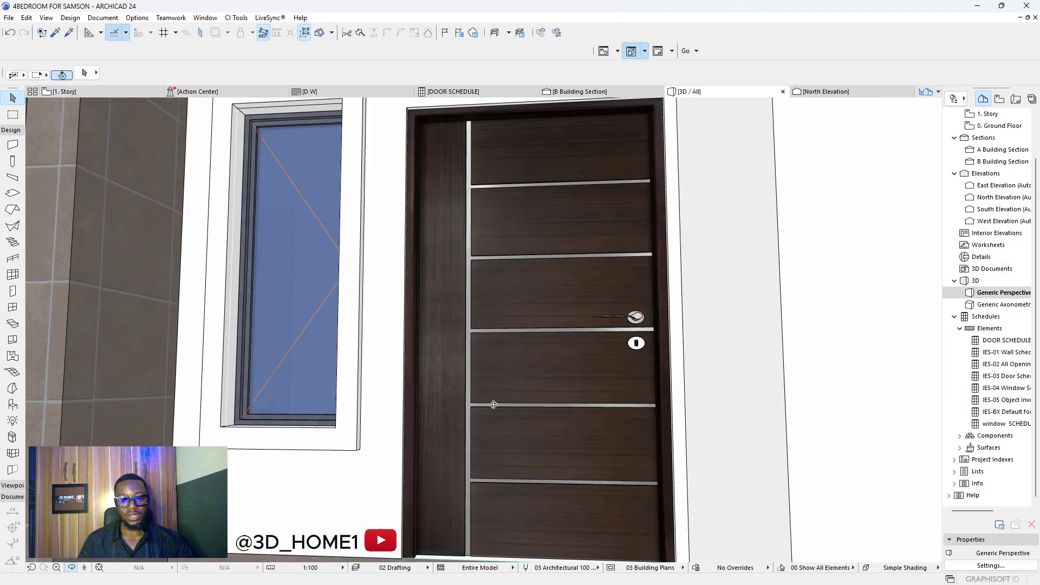
scroll(458, 398, "down", 4)
scroll(476, 395, "up", 3)
scroll(481, 391, "down", 6)
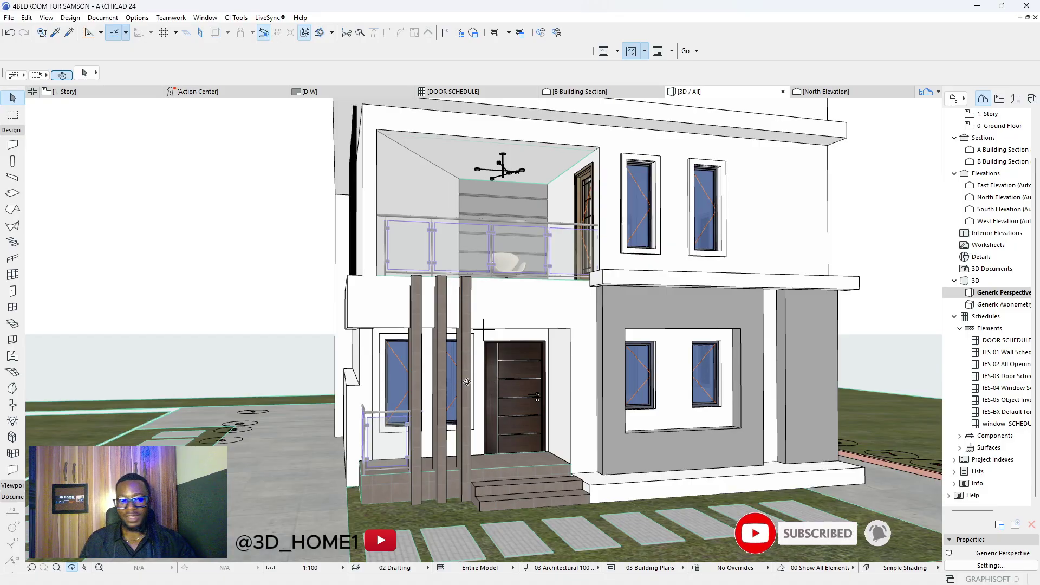
left_click_drag(455, 386, 557, 375)
scroll(532, 396, "down", 6)
scroll(486, 383, "up", 2)
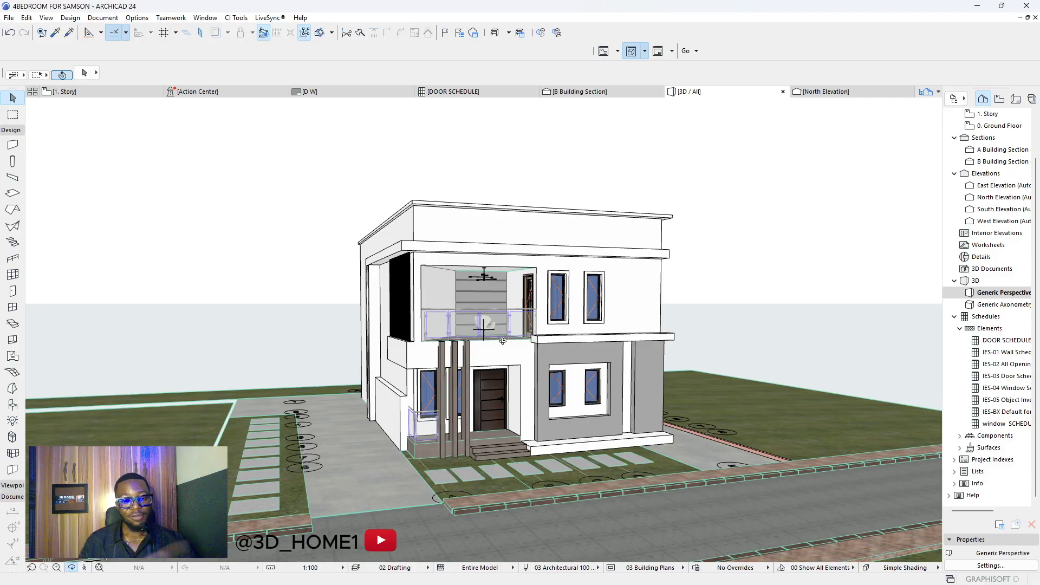
scroll(503, 341, "up", 5)
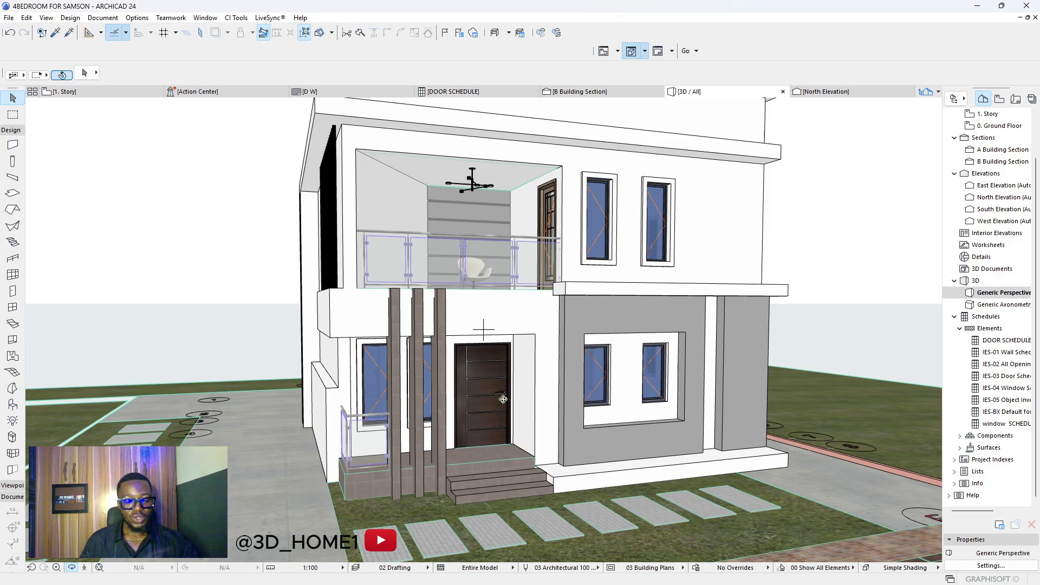
scroll(502, 393, "down", 2)
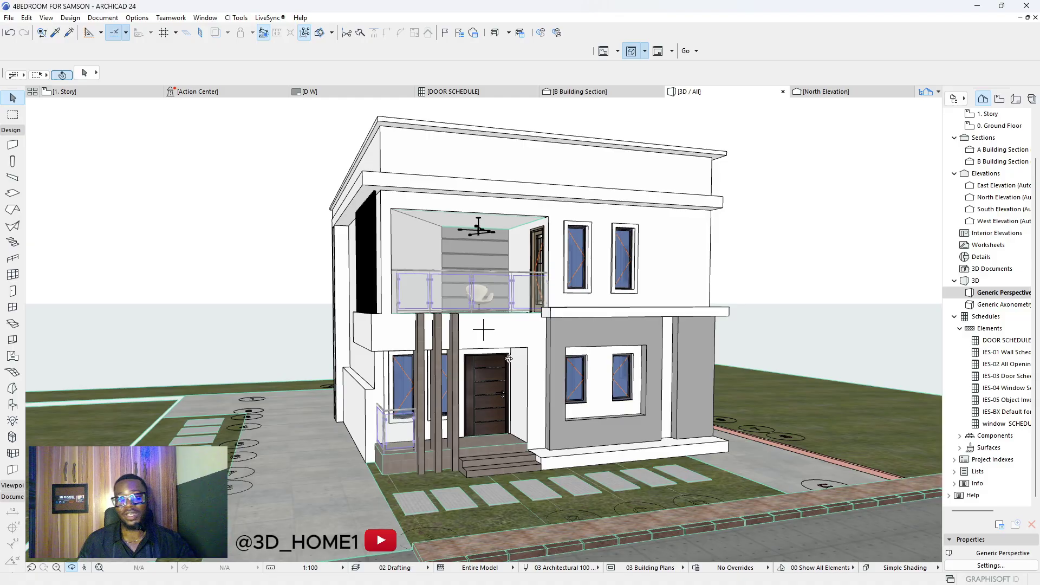
scroll(508, 360, "down", 1)
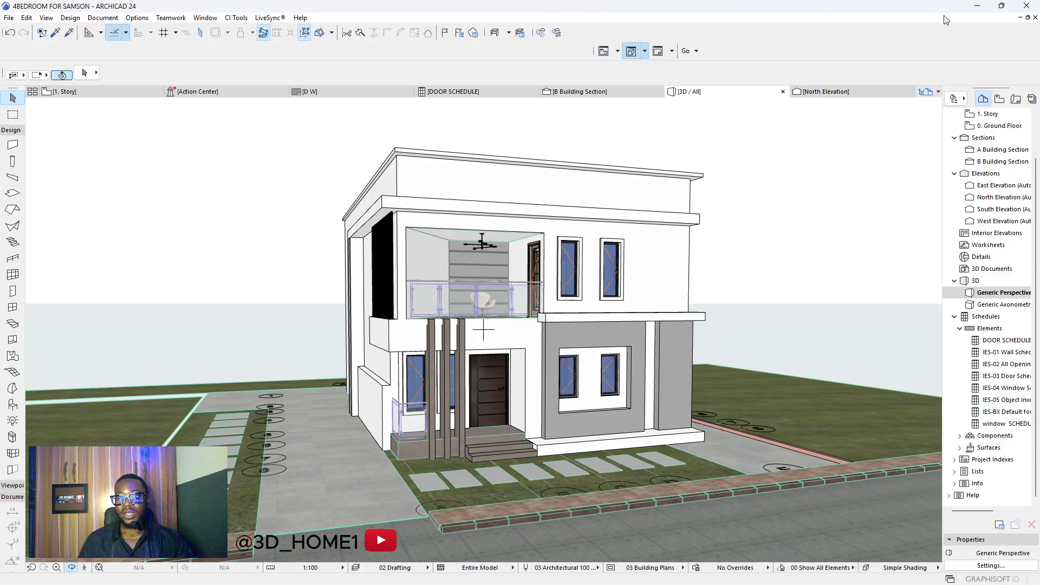
Switch to Chrome, search Google for "3d warehouse" and open the 3D Warehouse website
left_click(977, 6)
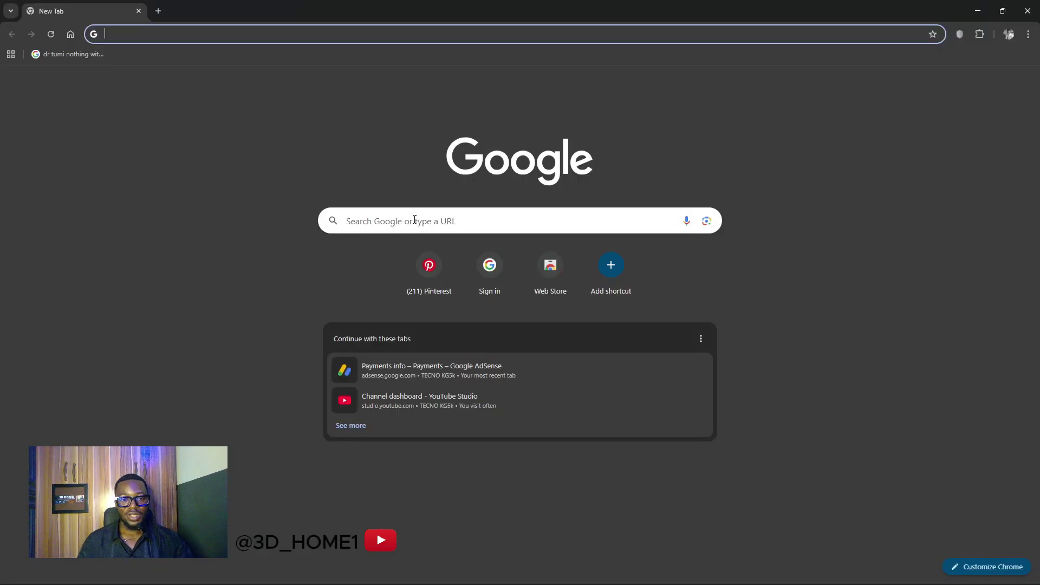
left_click(414, 220)
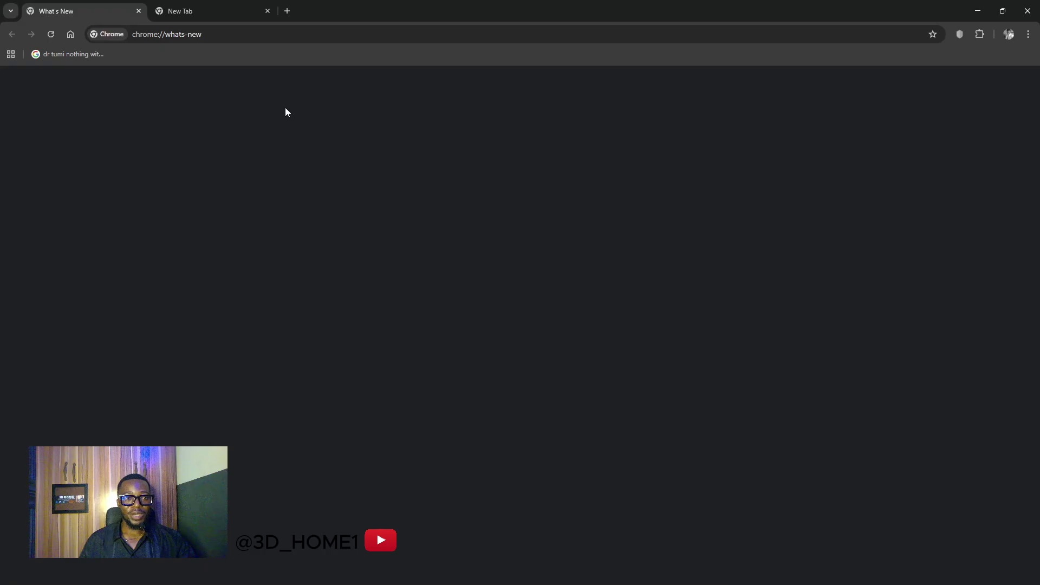
left_click(138, 11)
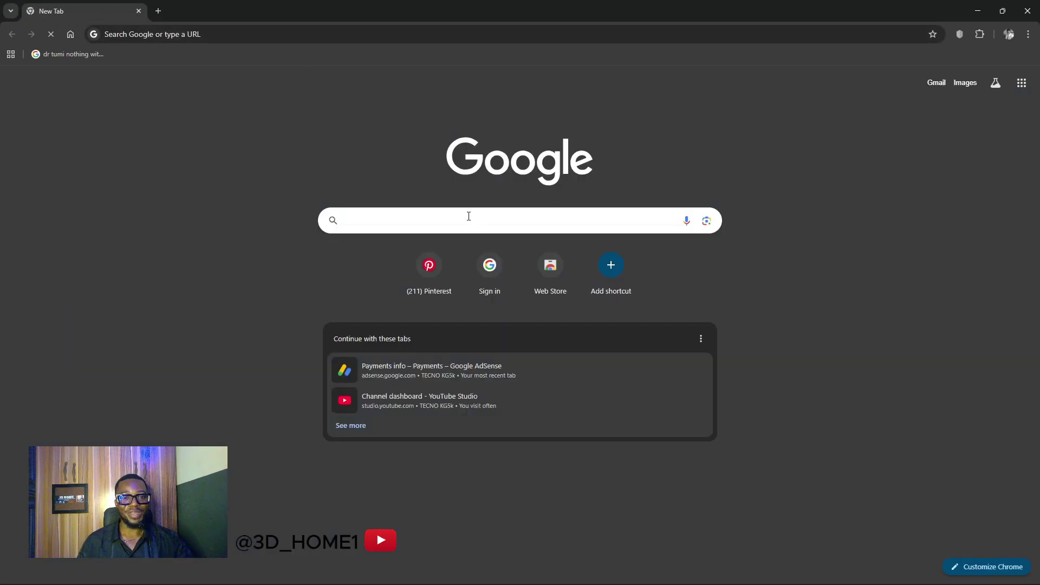
left_click(465, 217)
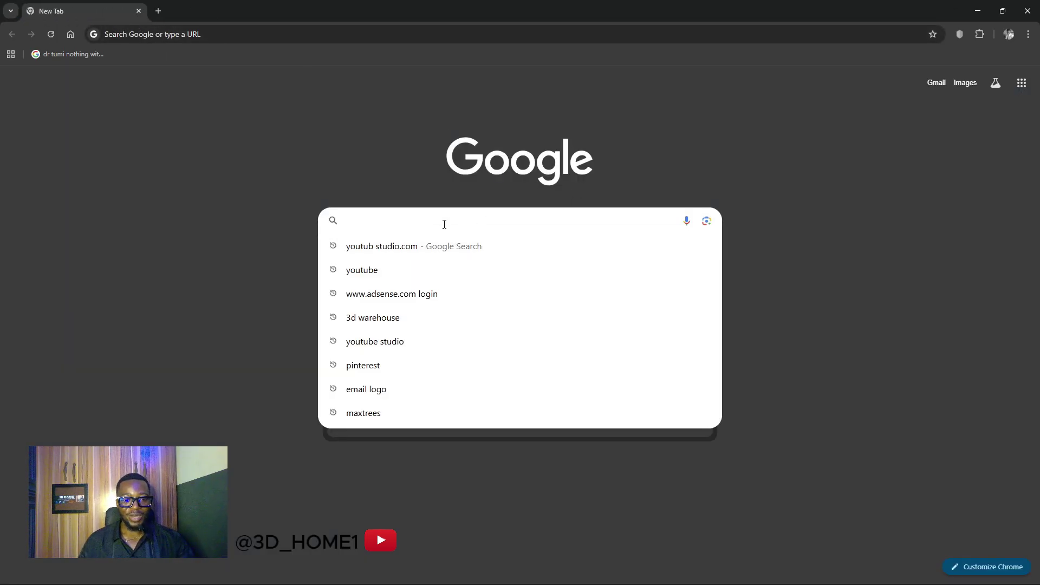
type("3d")
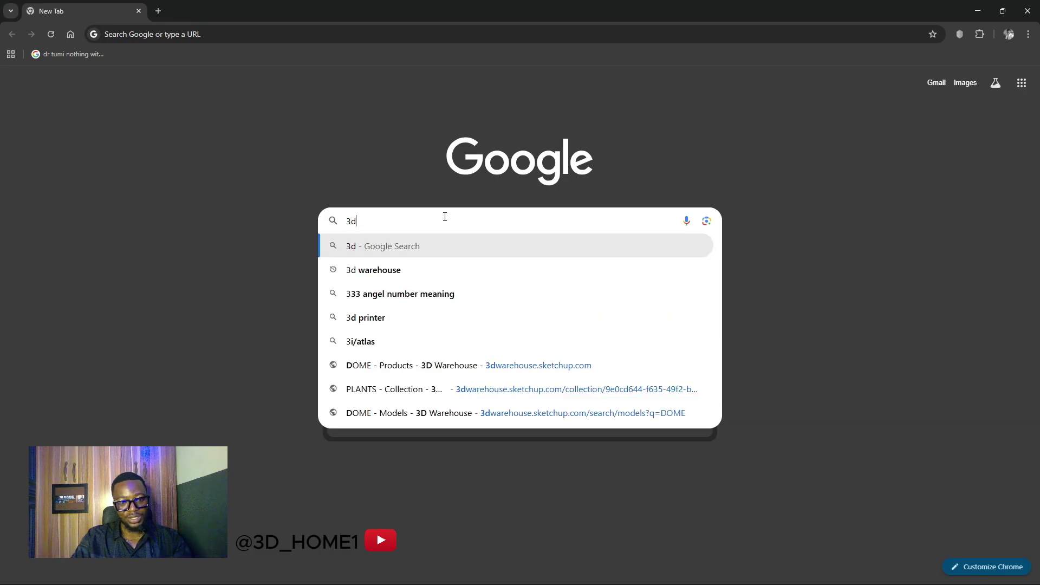
left_click(415, 271)
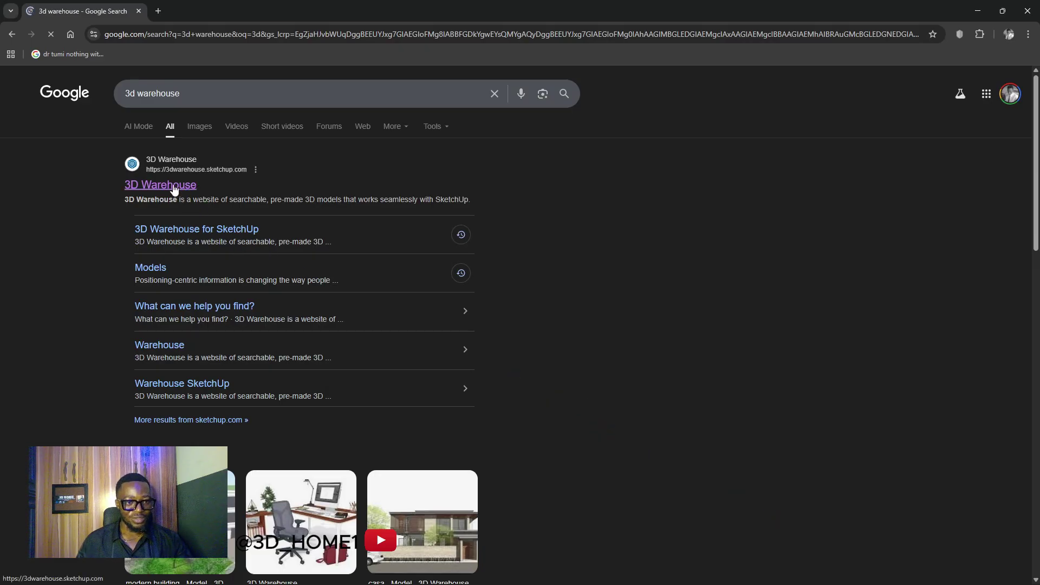
left_click(449, 202)
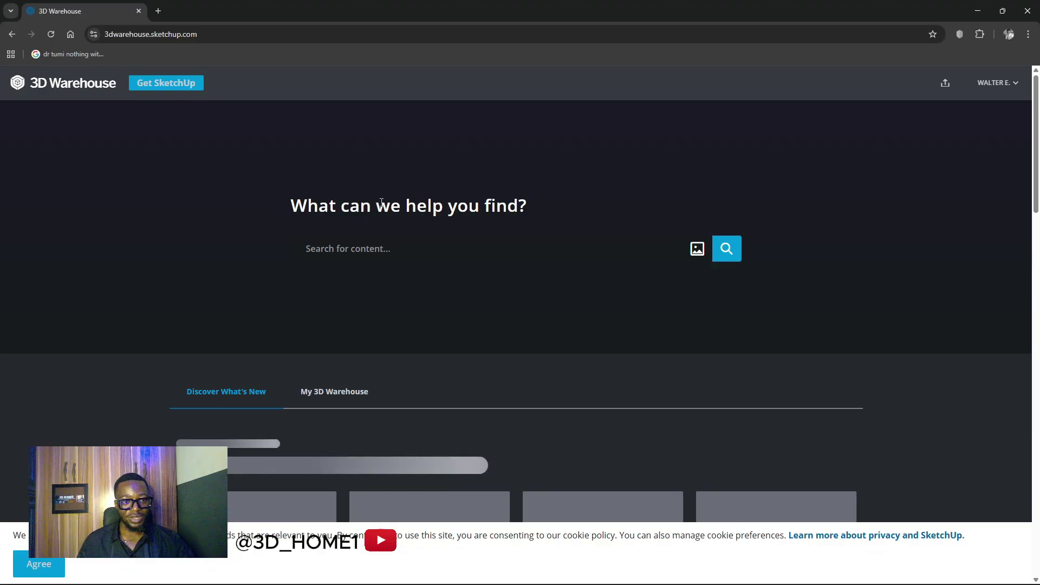
scroll(418, 250, "down", 3)
scroll(422, 250, "down", 1)
scroll(425, 244, "up", 2)
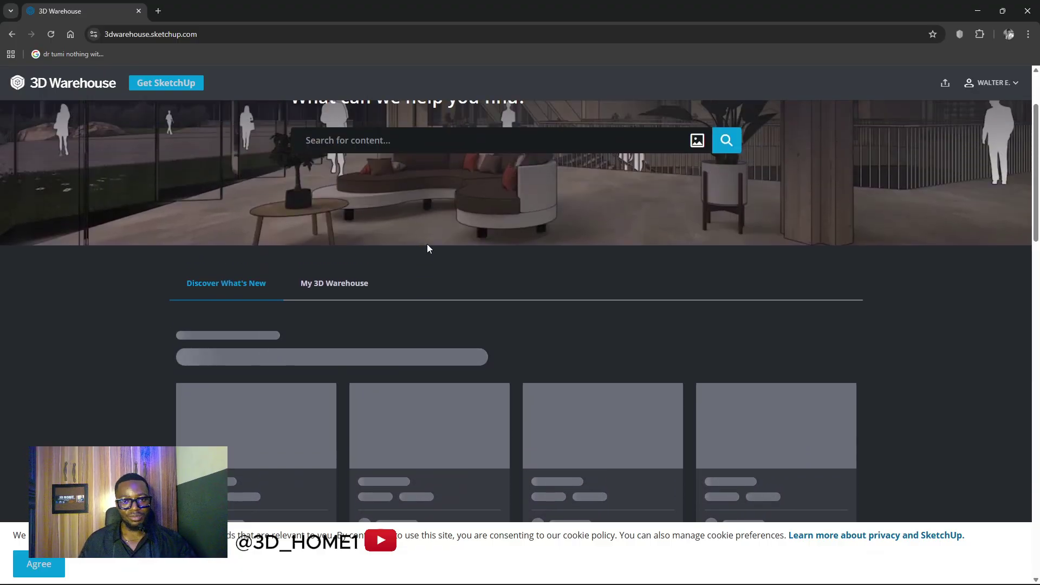
scroll(441, 255, "down", 1)
scroll(441, 231, "up", 3)
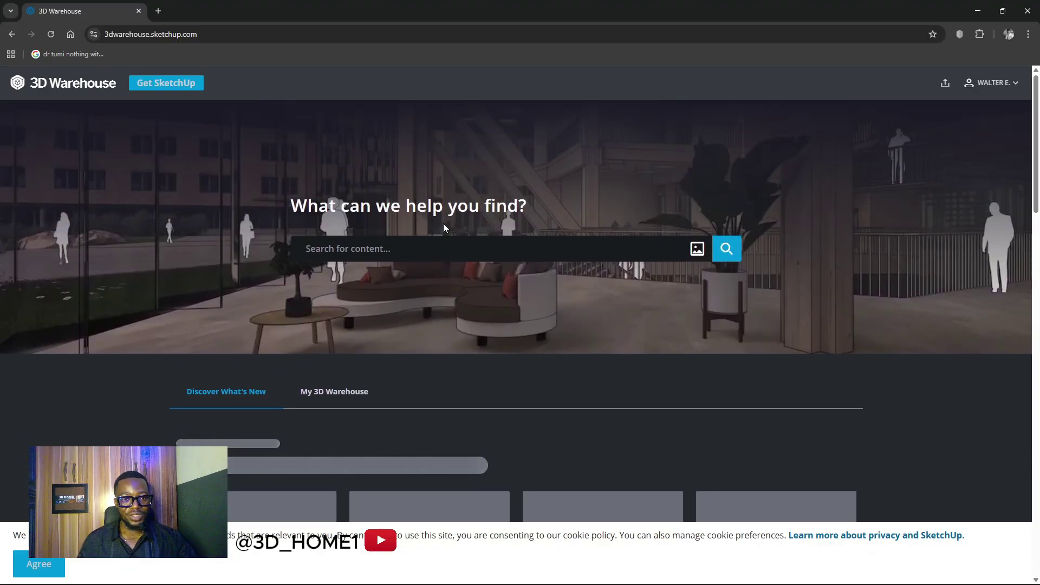
scroll(443, 226, "down", 2)
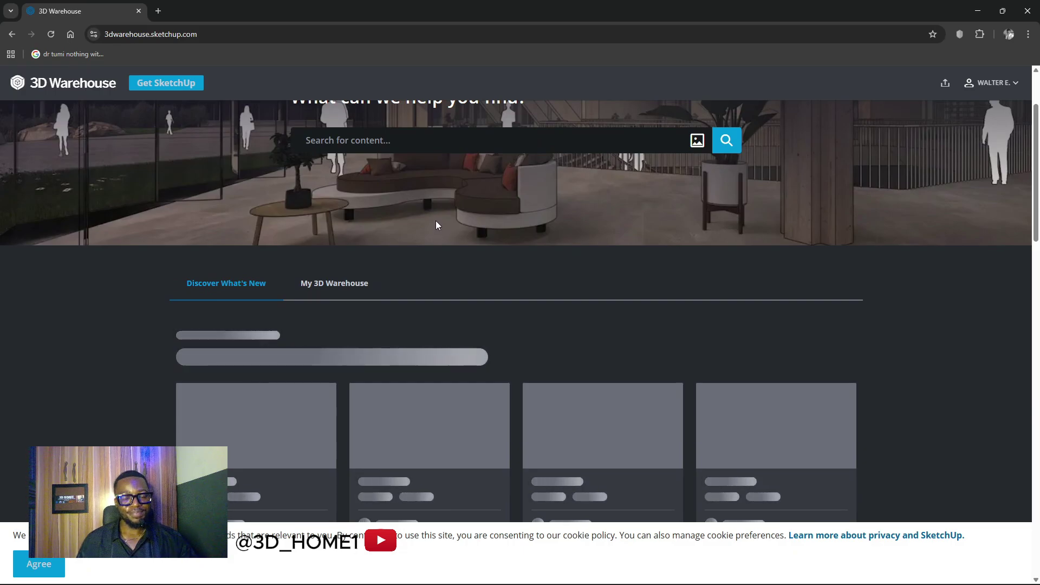
scroll(444, 202, "up", 1)
scroll(443, 206, "up", 1)
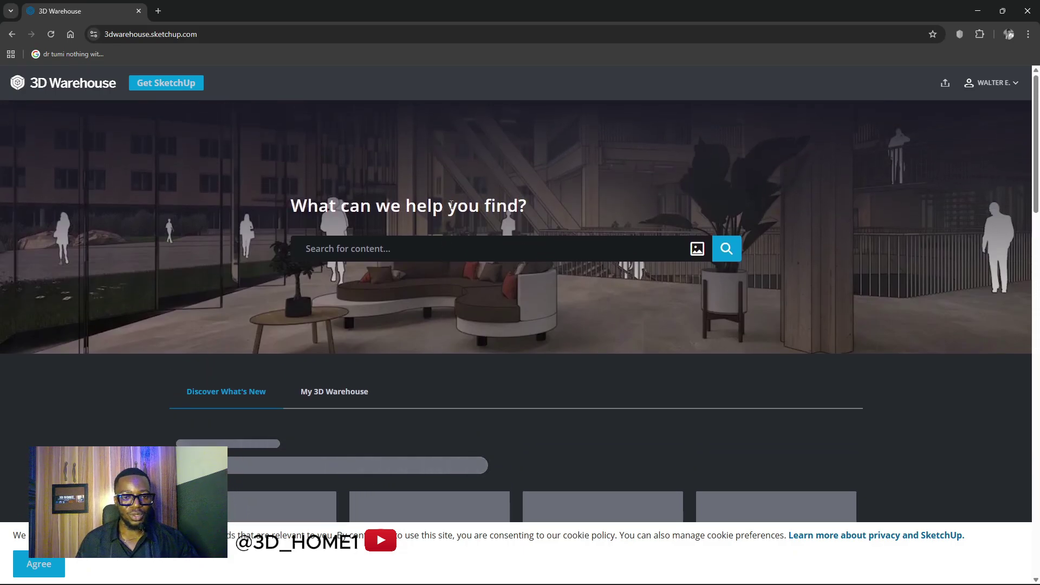
scroll(450, 219, "down", 2)
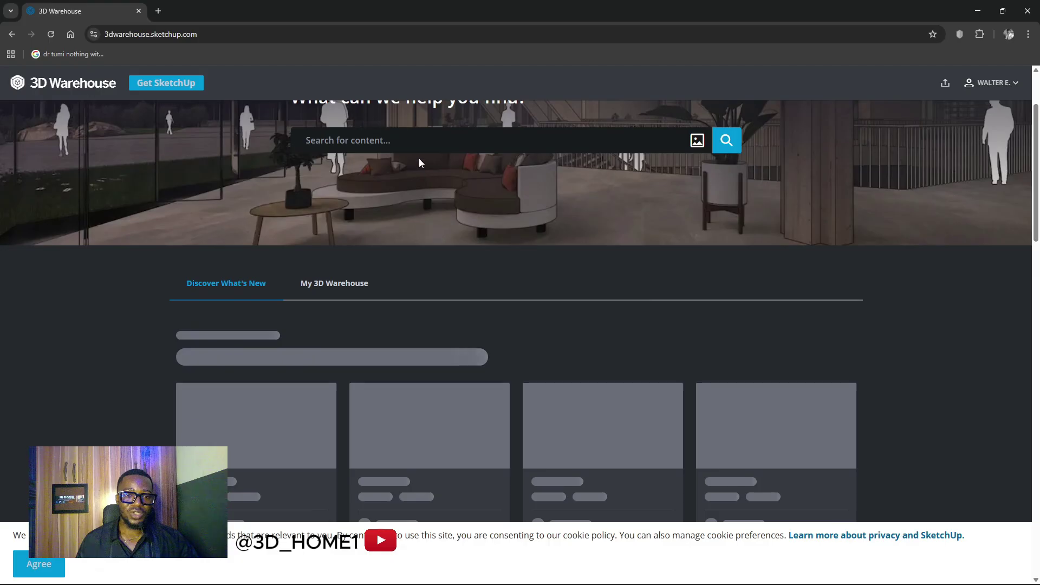
Search 3D Warehouse for "security door" models
left_click(422, 143)
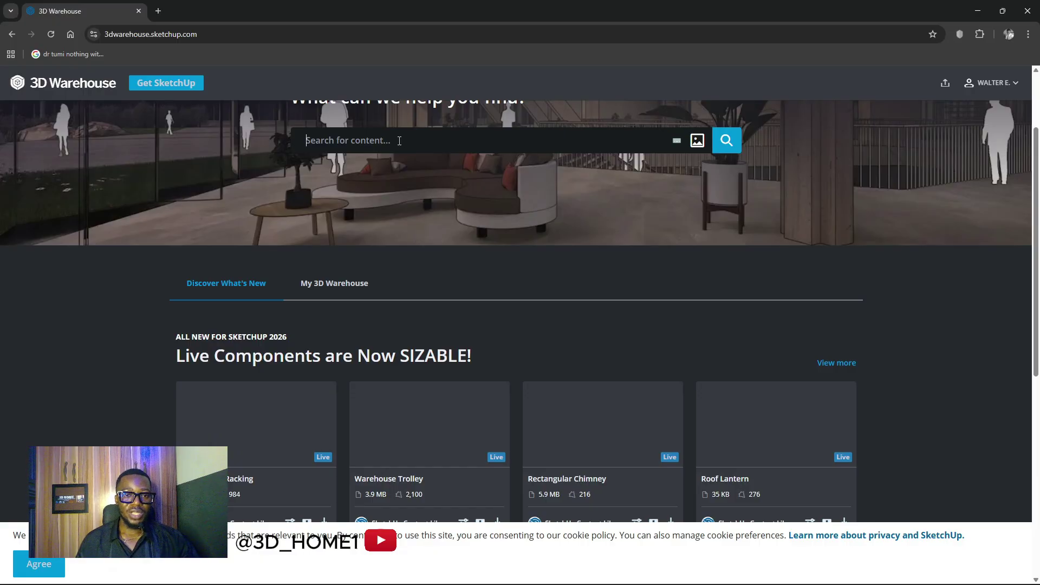
scroll(399, 143, "down", 5)
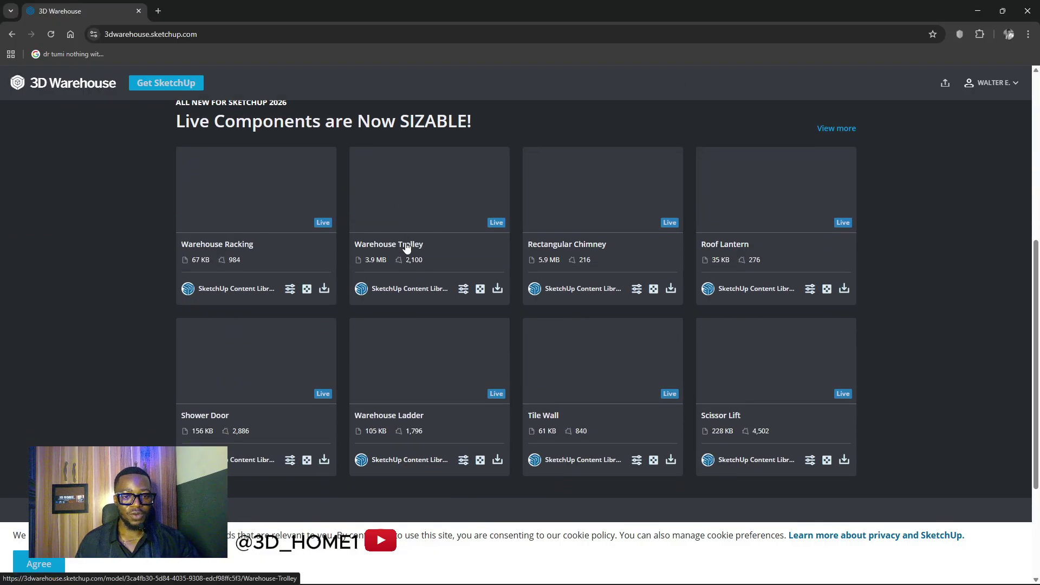
scroll(407, 248, "up", 1)
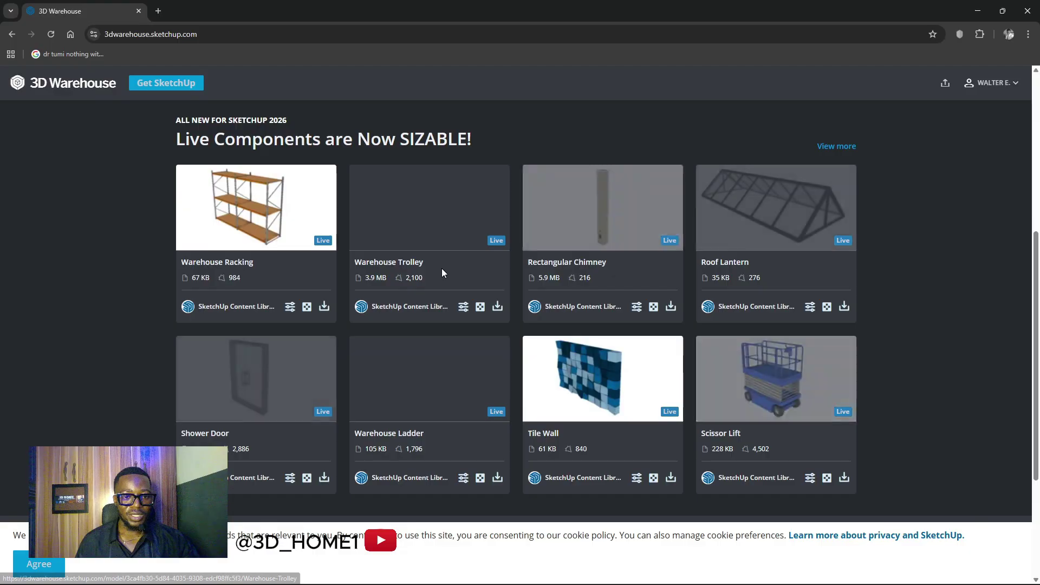
scroll(433, 271, "up", 1)
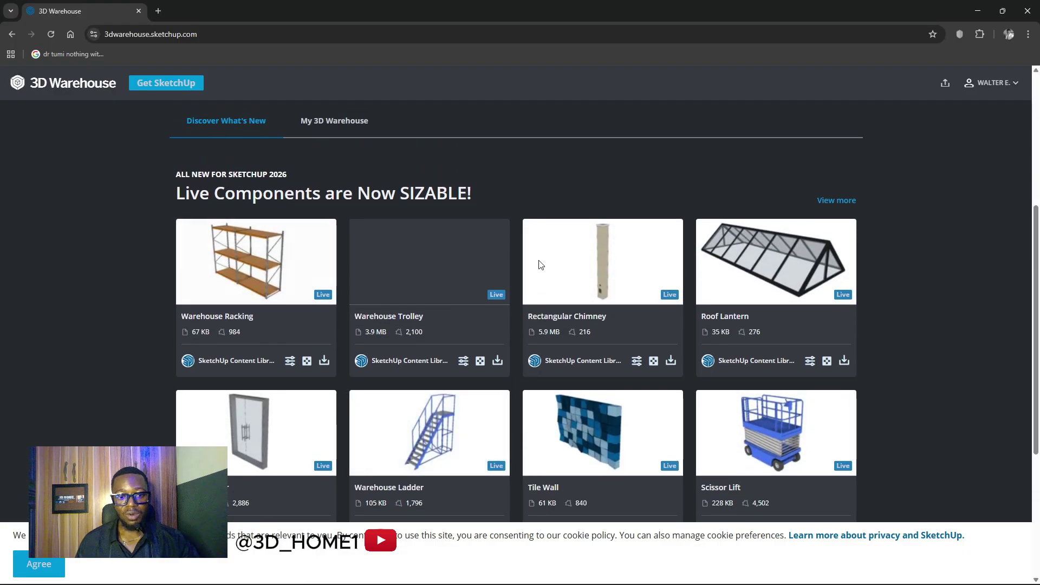
scroll(467, 343, "down", 1)
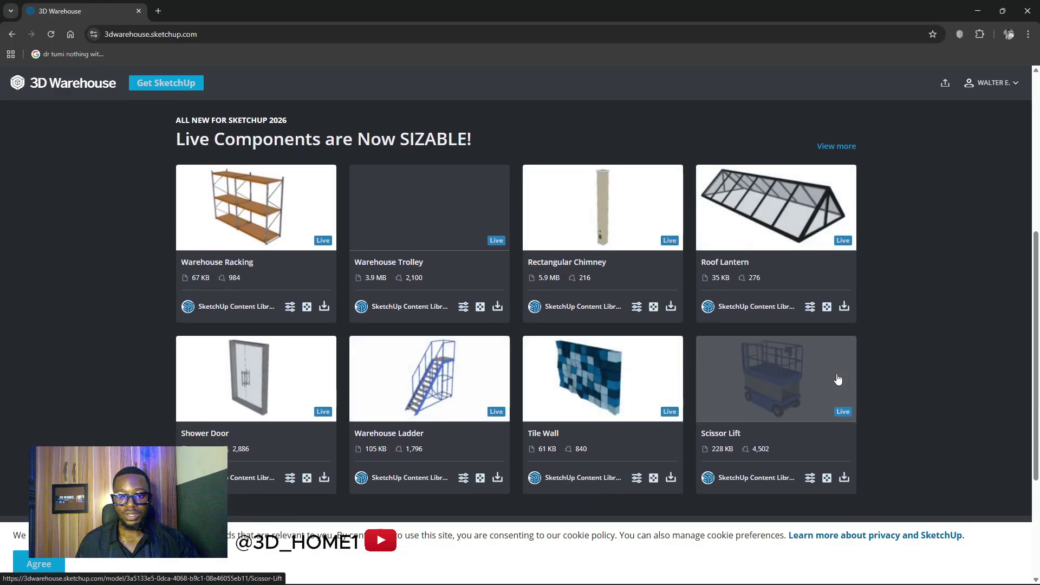
scroll(785, 373, "down", 3)
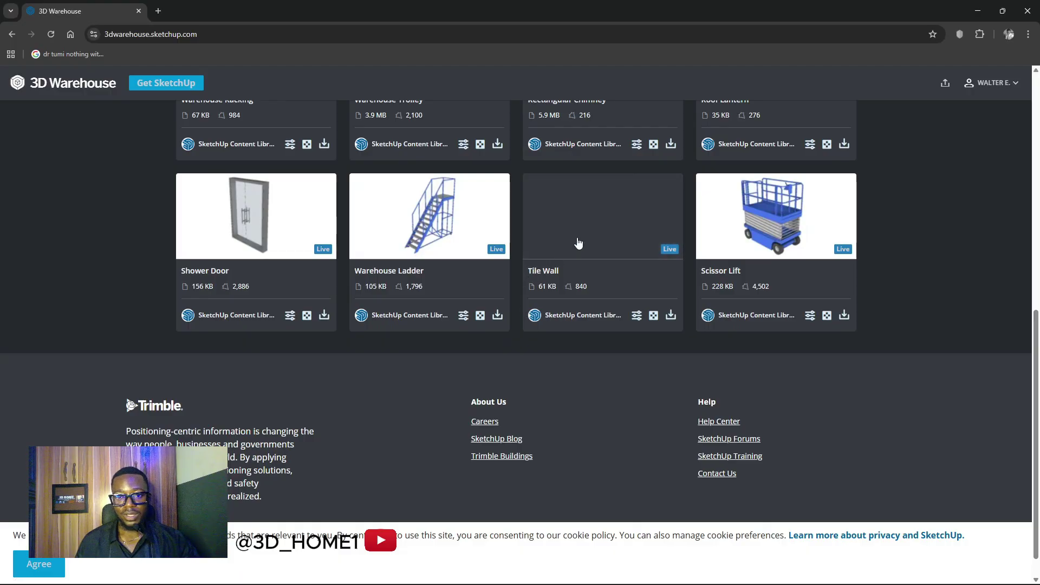
scroll(441, 243, "up", 3)
scroll(441, 243, "up", 5)
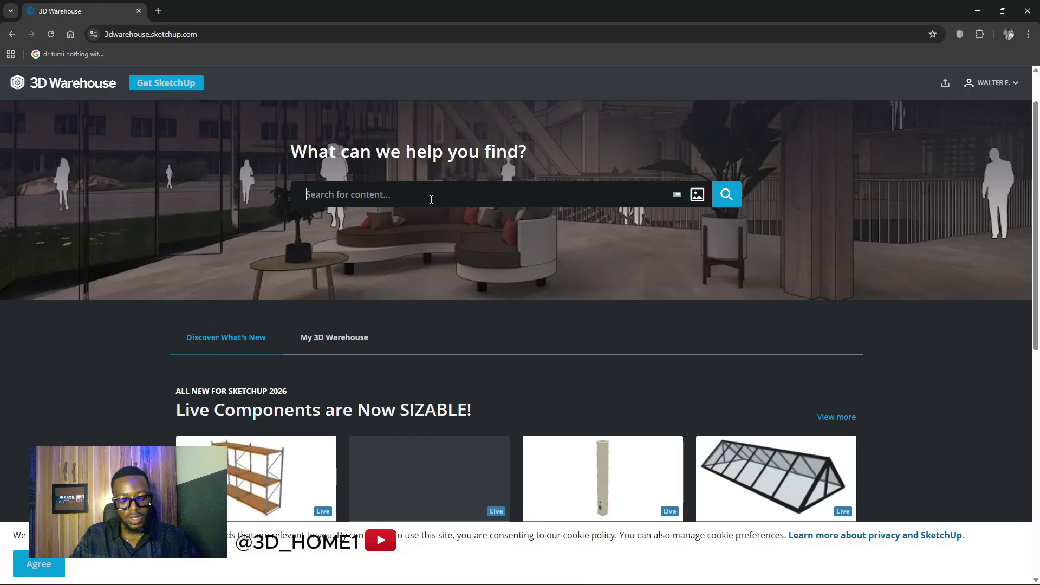
type("security door")
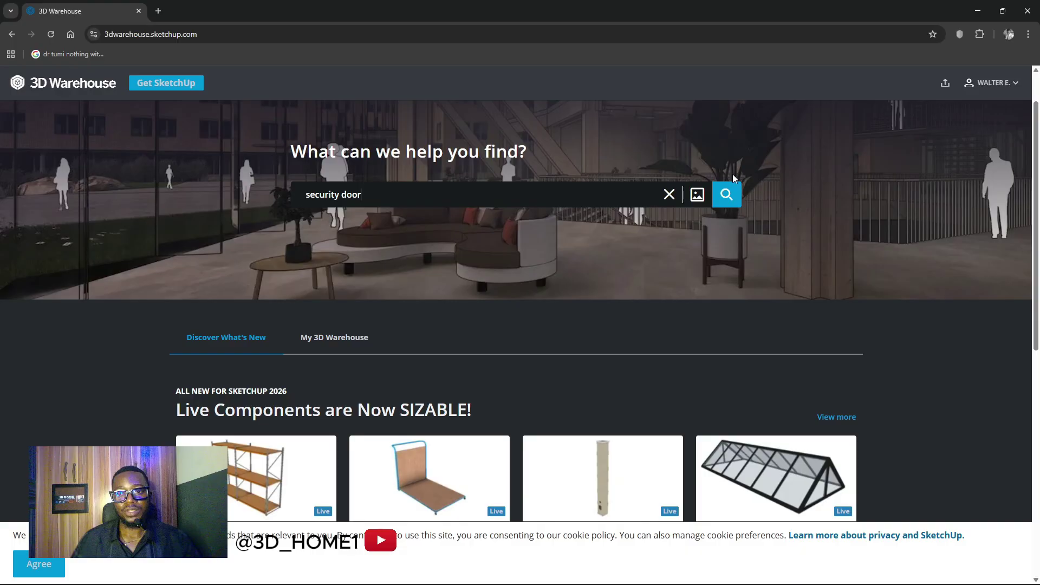
left_click(726, 196)
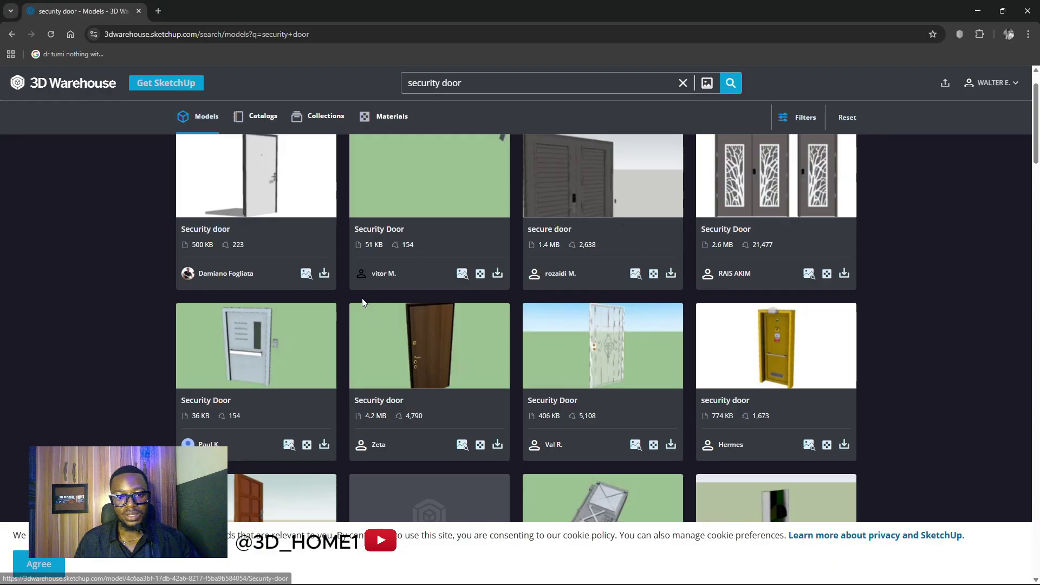
Look through the security door search results for a model suitable for the house entrance
scroll(362, 303, "down", 5)
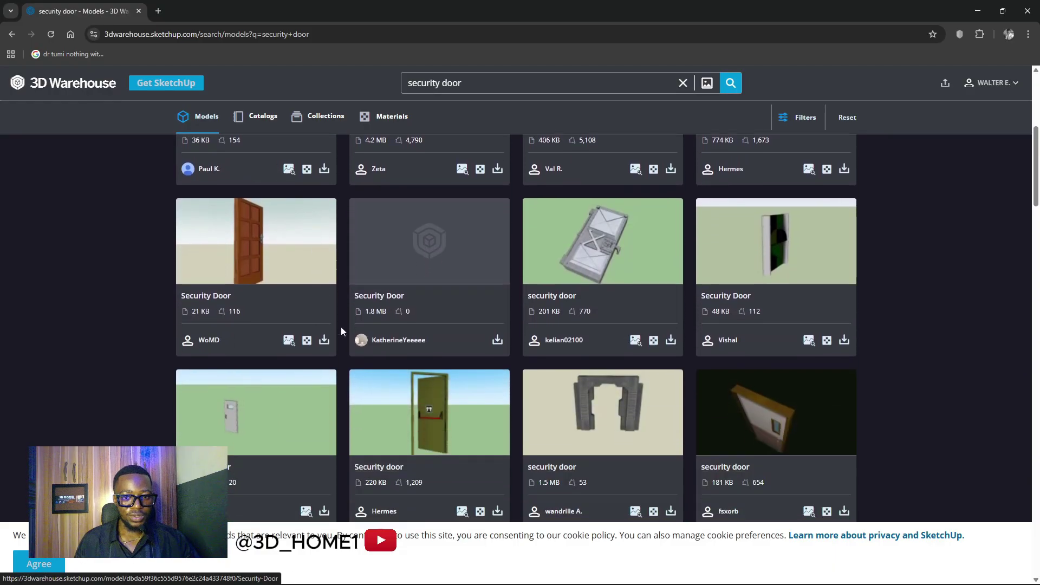
scroll(379, 331, "down", 1)
scroll(437, 326, "down", 4)
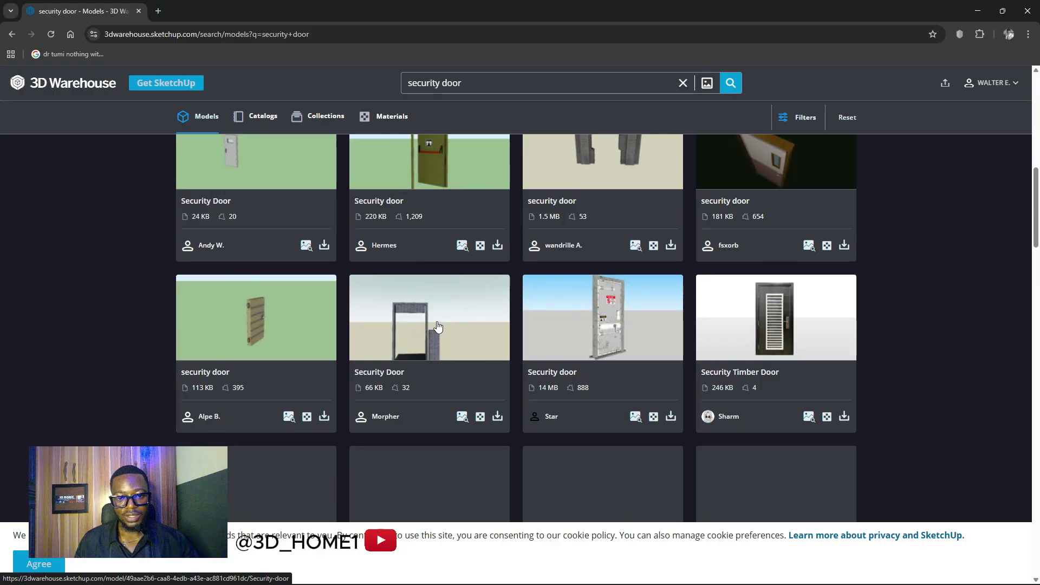
scroll(425, 320, "up", 9)
scroll(415, 301, "down", 6)
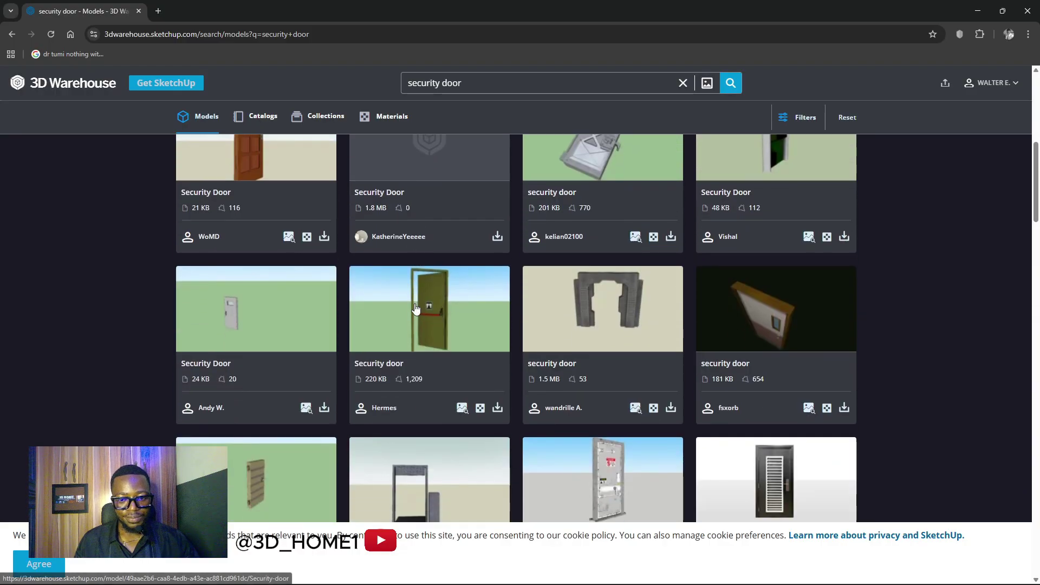
scroll(416, 303, "up", 3)
scroll(433, 288, "up", 3)
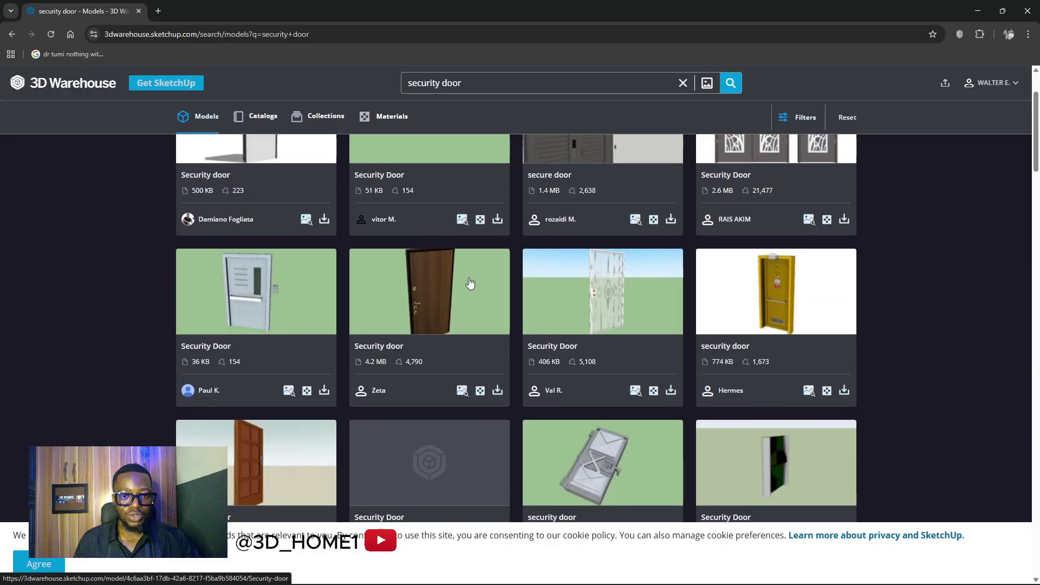
scroll(471, 283, "up", 1)
scroll(434, 270, "up", 1)
scroll(487, 314, "down", 6)
scroll(440, 363, "down", 15)
scroll(430, 363, "down", 15)
scroll(424, 356, "up", 4)
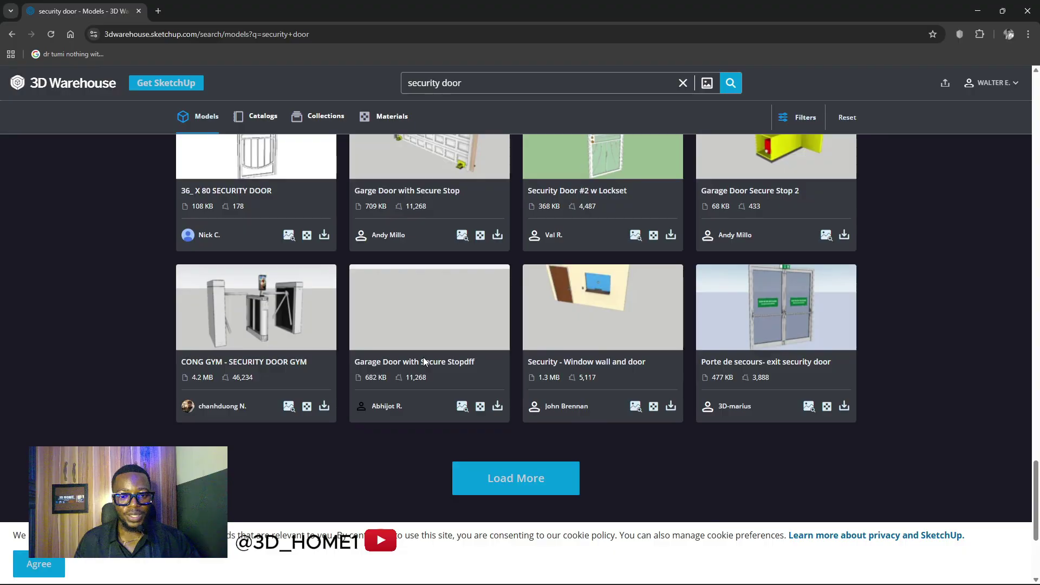
scroll(424, 361, "down", 2)
scroll(501, 369, "up", 3)
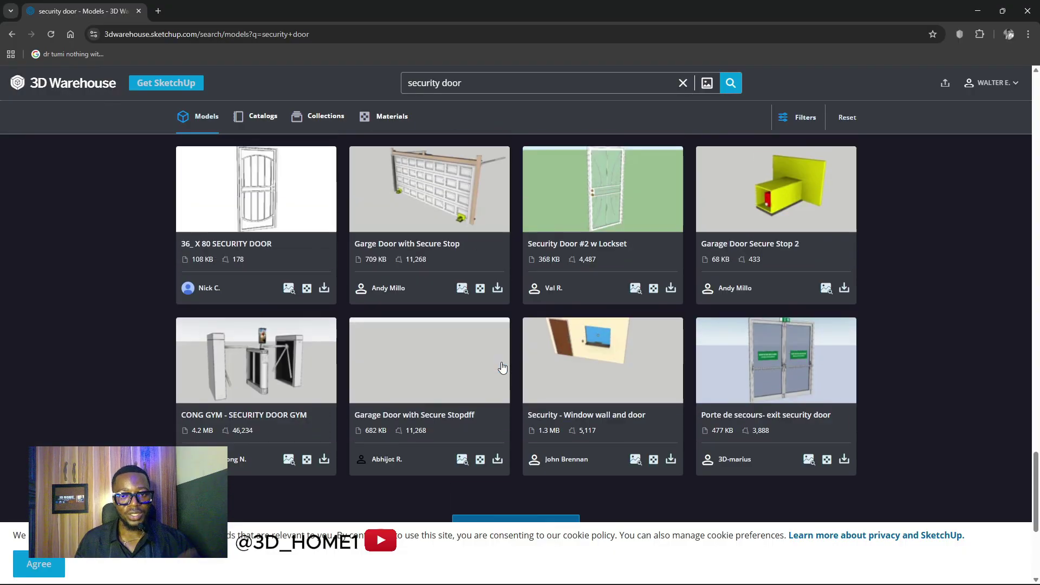
scroll(488, 346, "up", 10)
scroll(474, 325, "up", 10)
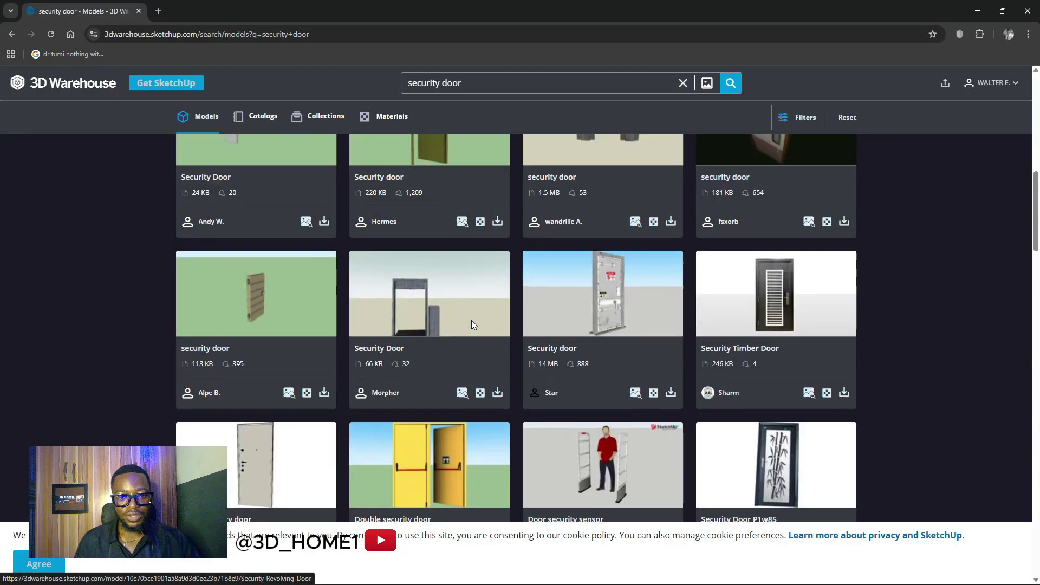
scroll(471, 325, "up", 10)
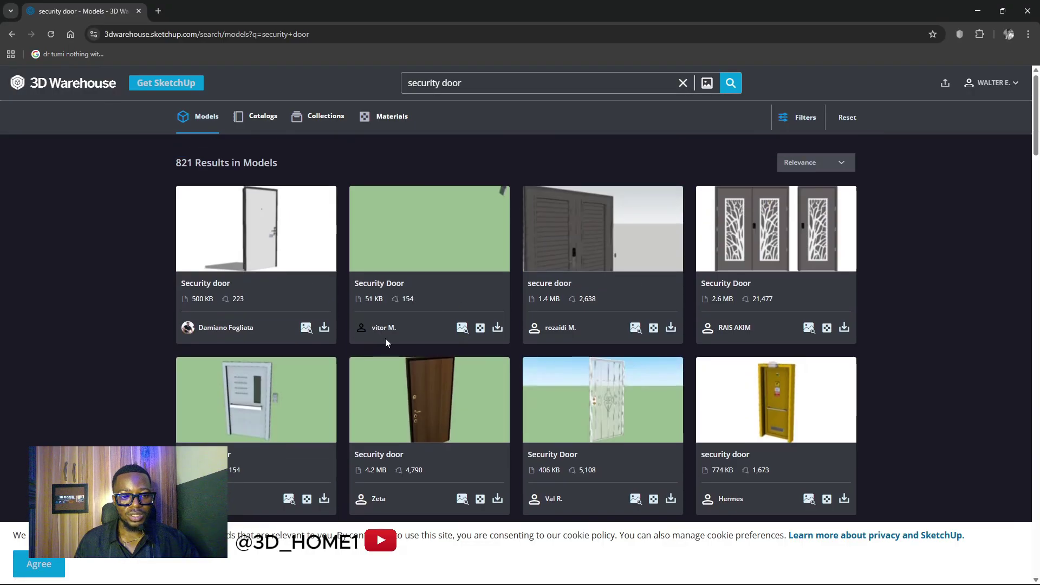
Open the dark brown wooden security door model and review its related models and collections
left_click(418, 398)
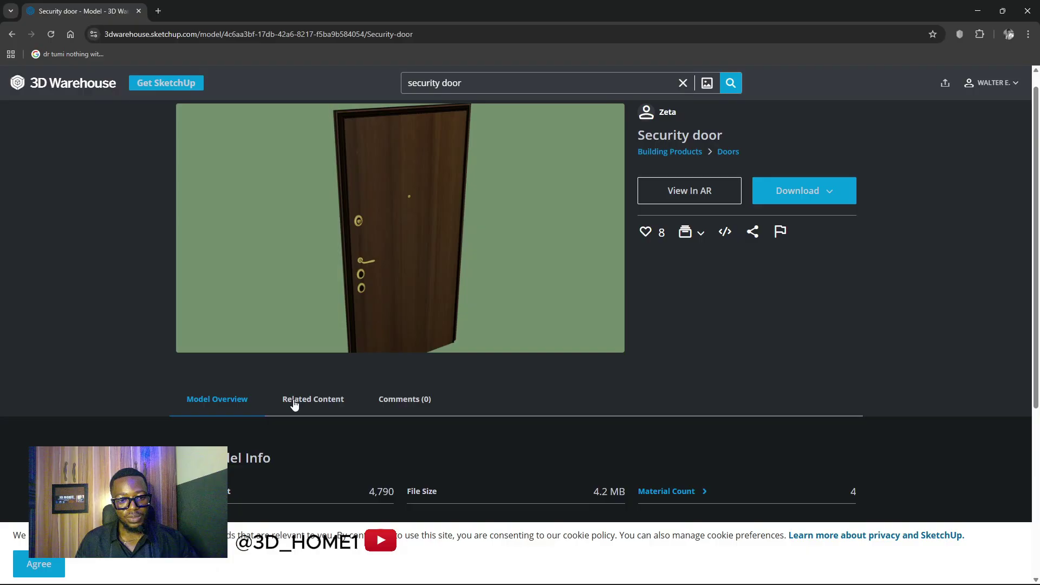
left_click(302, 401)
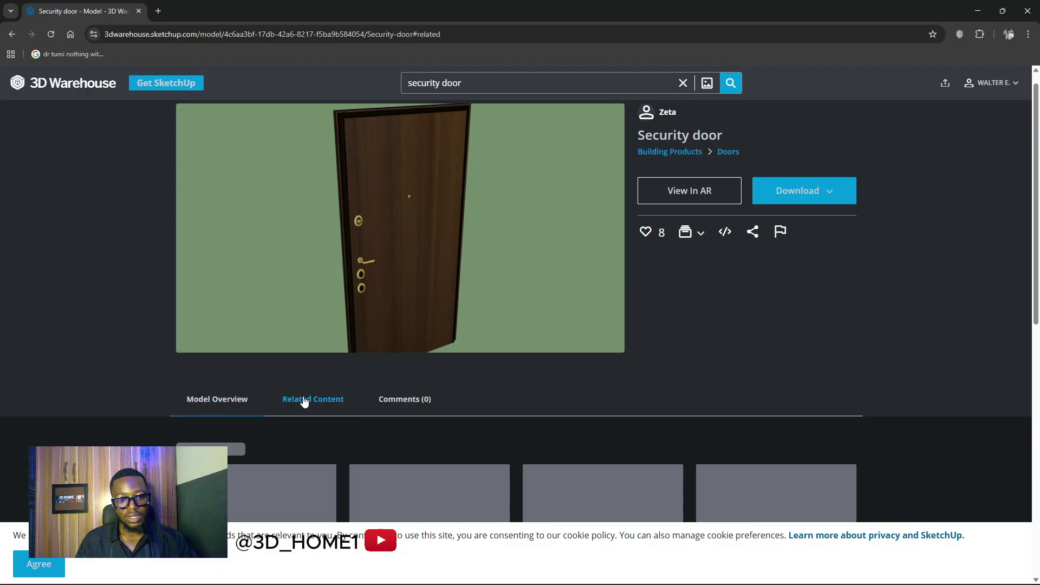
scroll(413, 328, "down", 1)
scroll(413, 333, "down", 1)
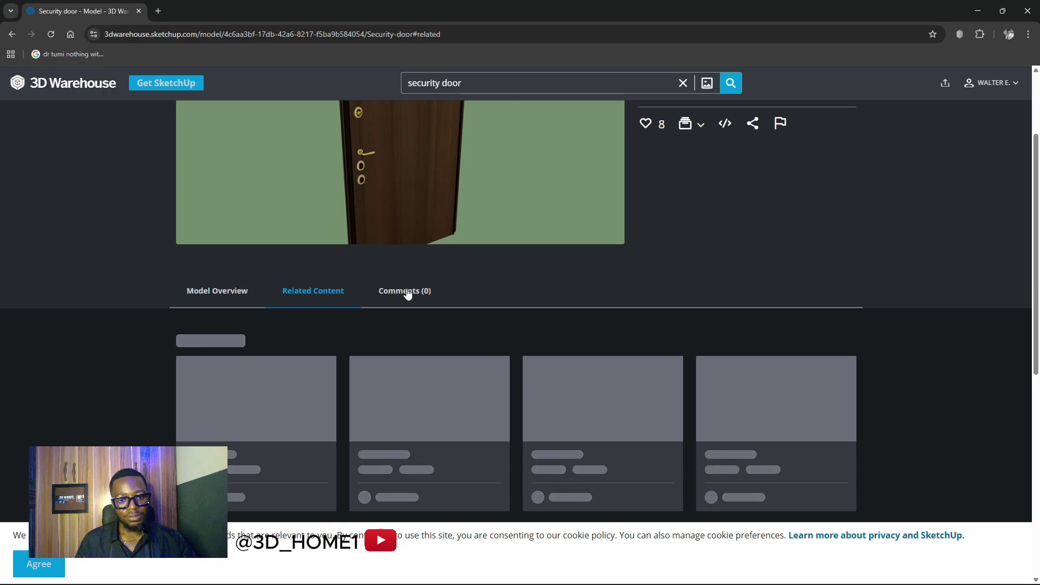
scroll(453, 320, "down", 2)
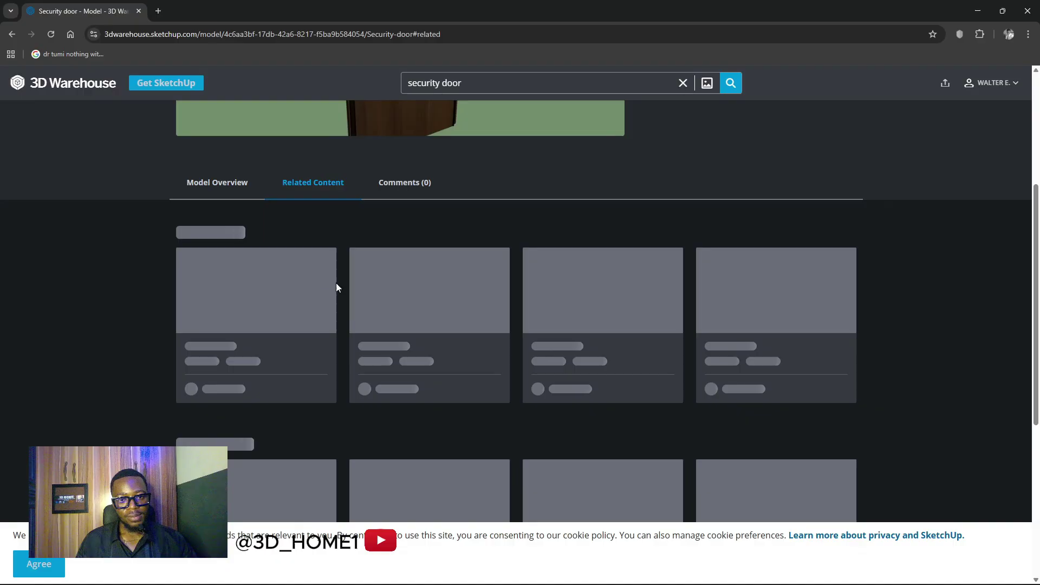
scroll(432, 329, "down", 3)
scroll(431, 331, "up", 7)
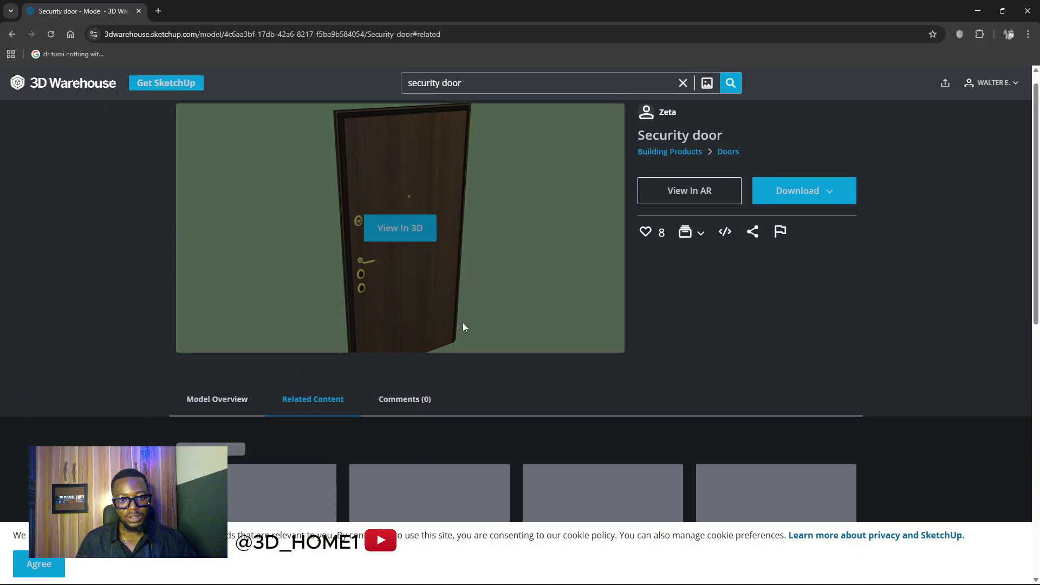
scroll(436, 320, "down", 3)
scroll(401, 352, "down", 4)
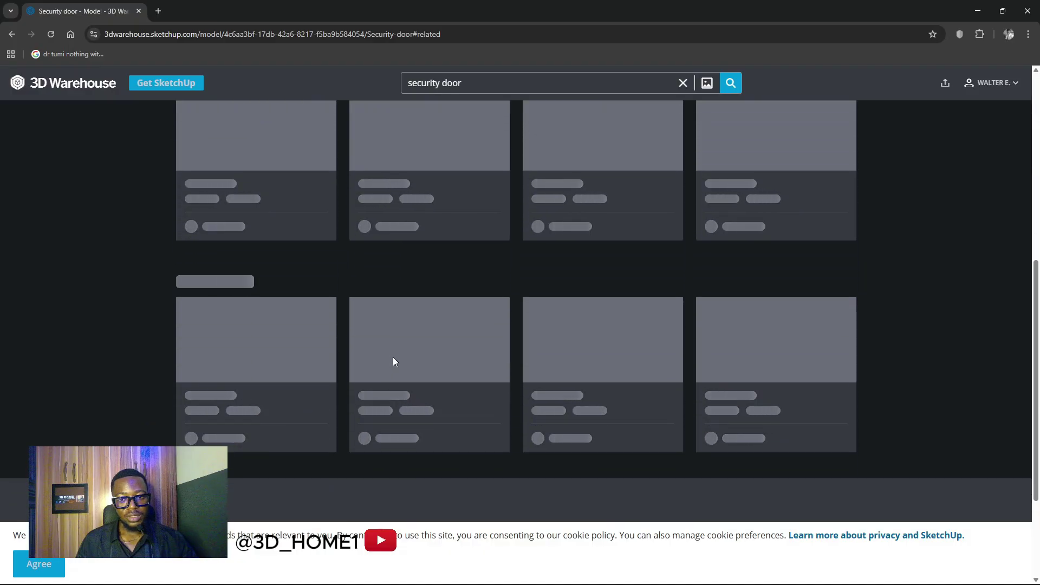
scroll(393, 360, "up", 5)
scroll(435, 362, "up", 2)
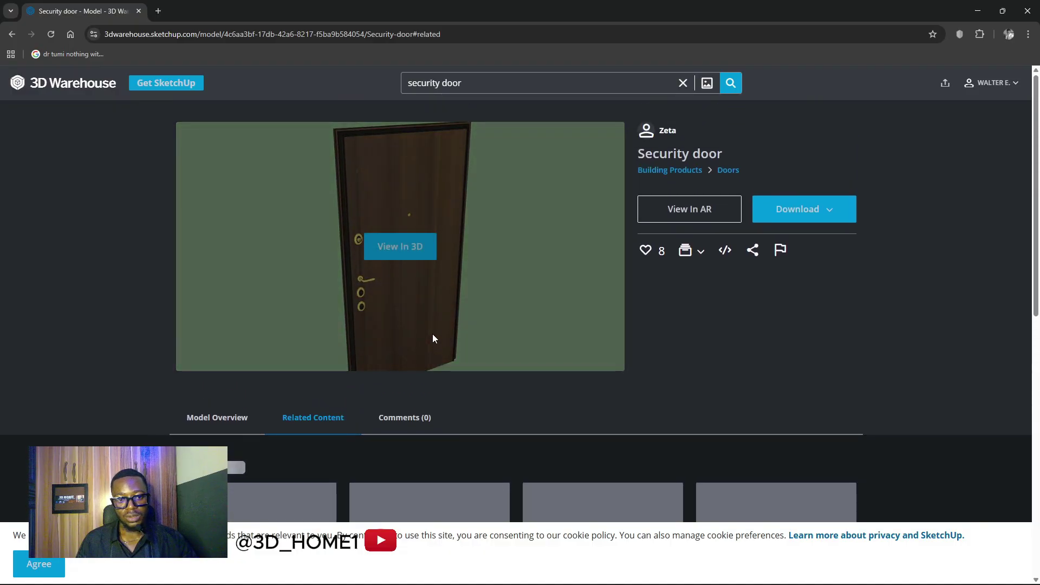
scroll(410, 345, "down", 3)
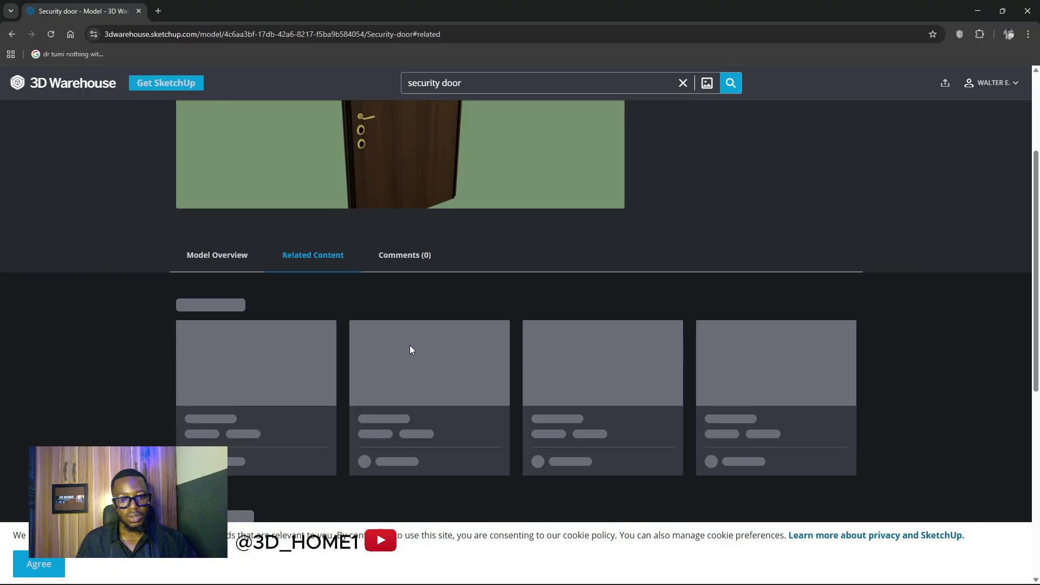
scroll(410, 349, "up", 3)
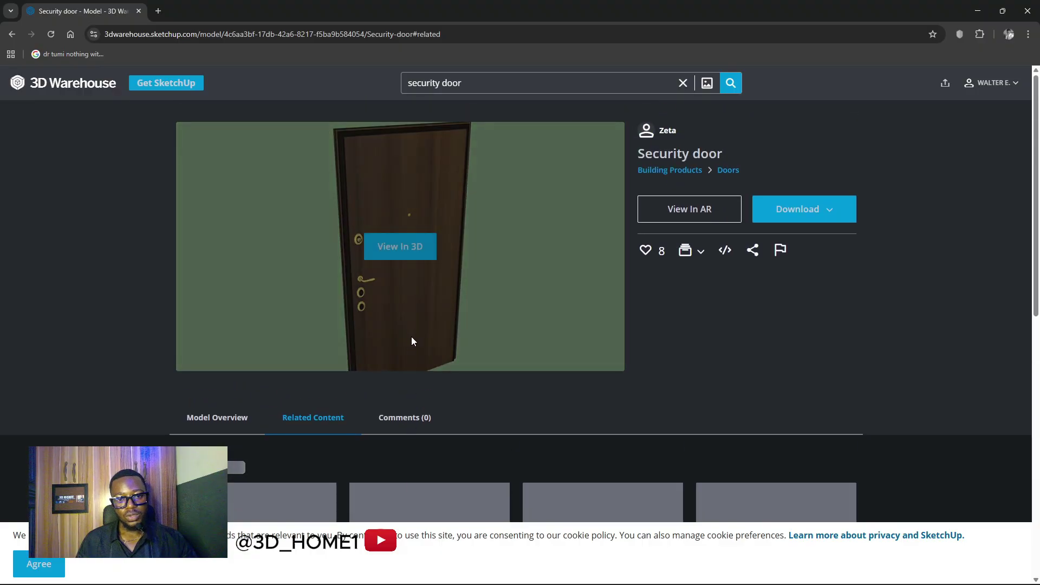
scroll(390, 309, "down", 3)
scroll(390, 336, "down", 6)
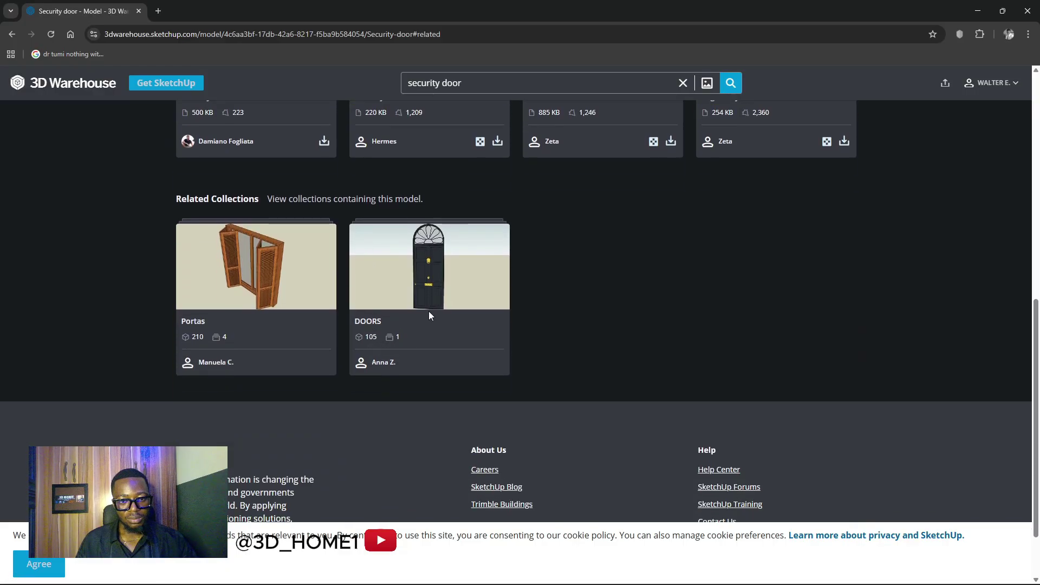
scroll(379, 314, "up", 6)
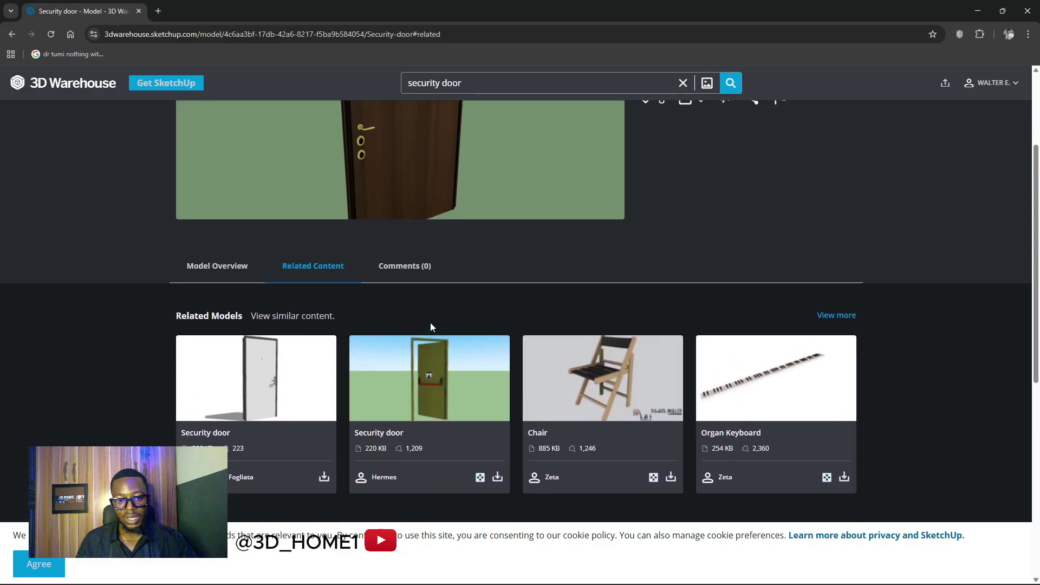
scroll(394, 295, "up", 3)
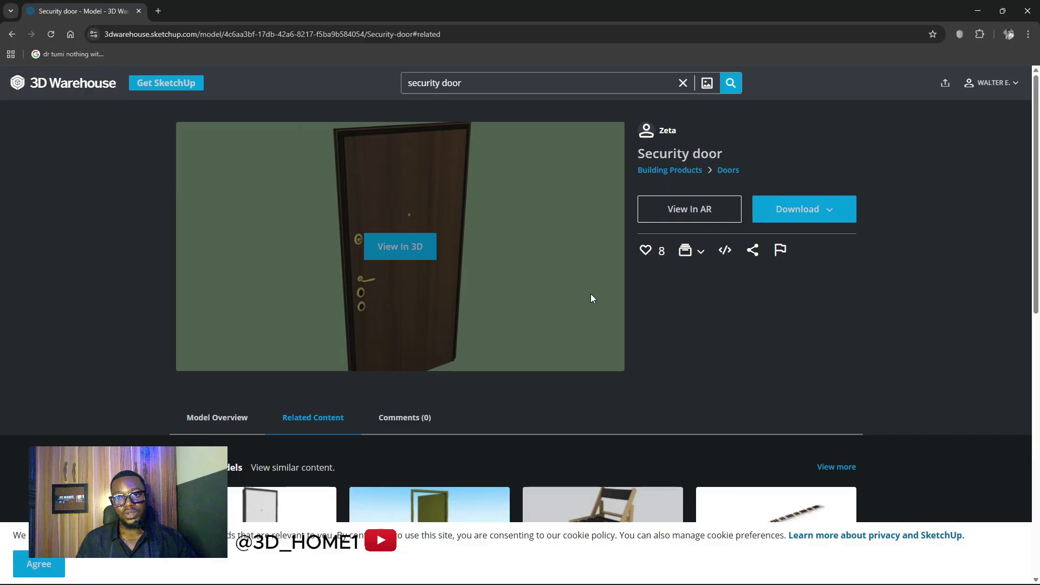
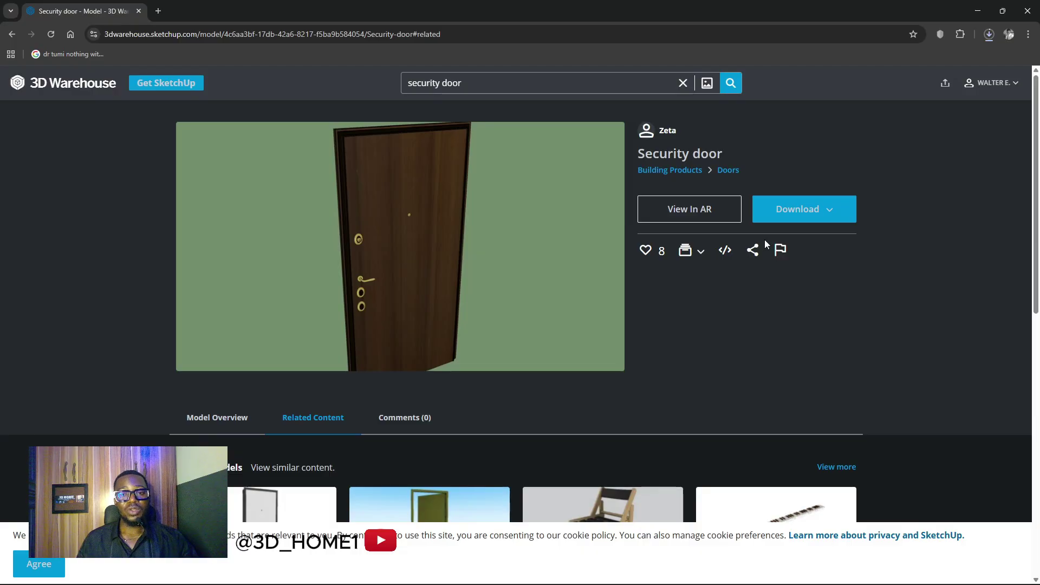
Download the dark brown wooden security door as a SketchUp file and check it in the recent downloads
left_click(989, 34)
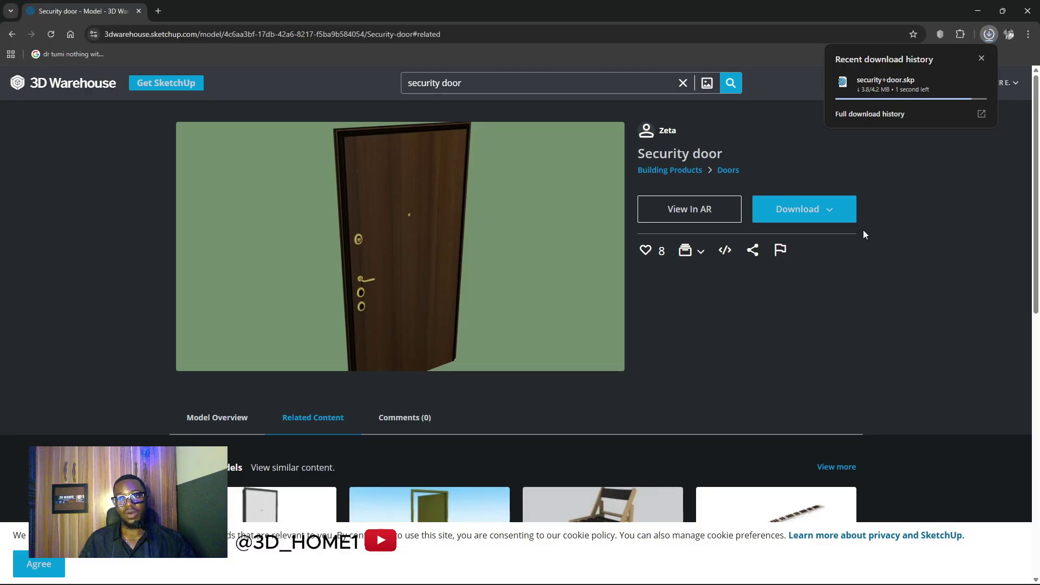
mouse_move(584, 240)
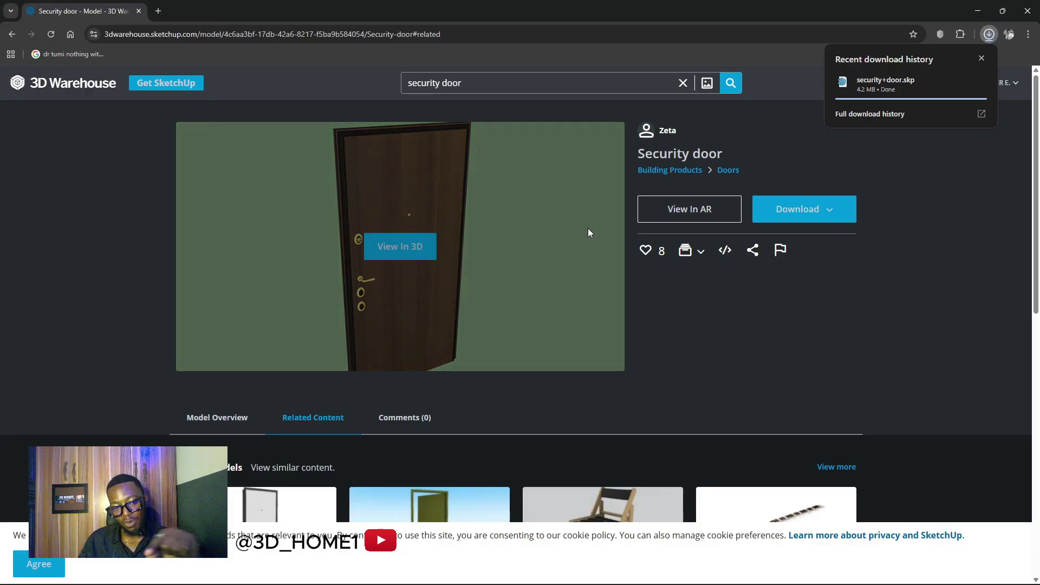
scroll(508, 266, "down", 3)
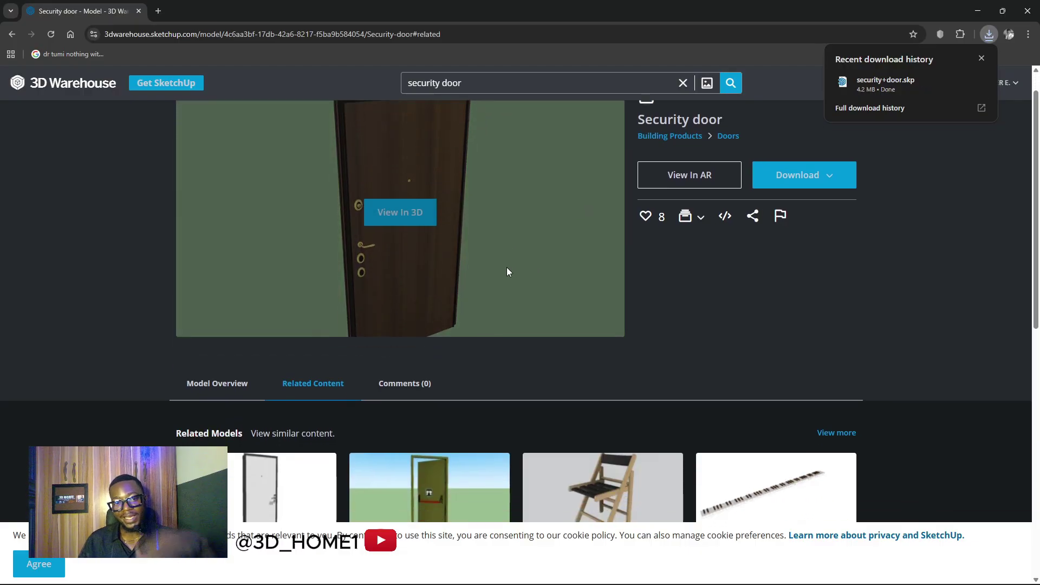
scroll(464, 296, "down", 4)
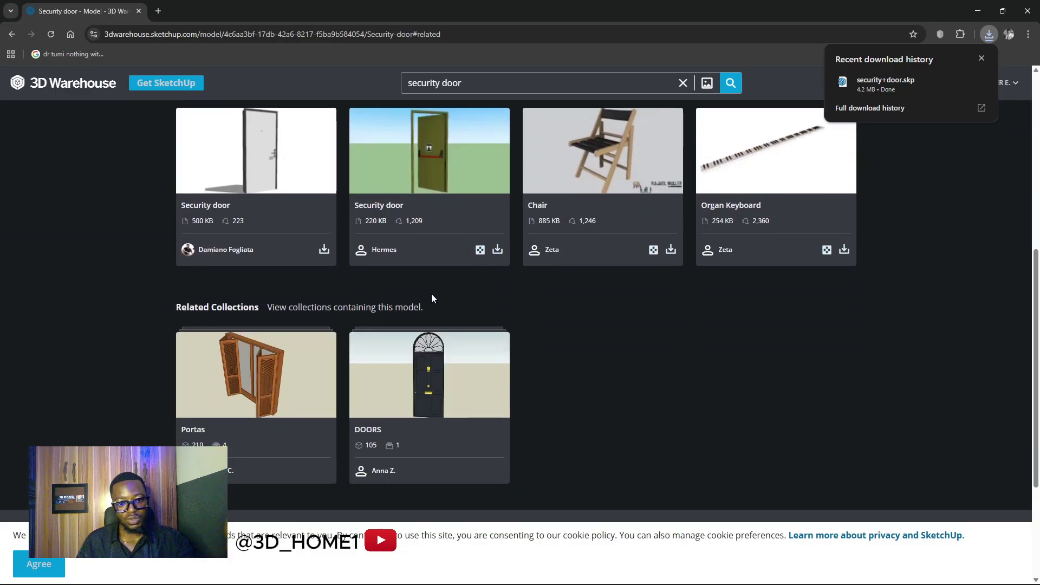
scroll(389, 331, "up", 6)
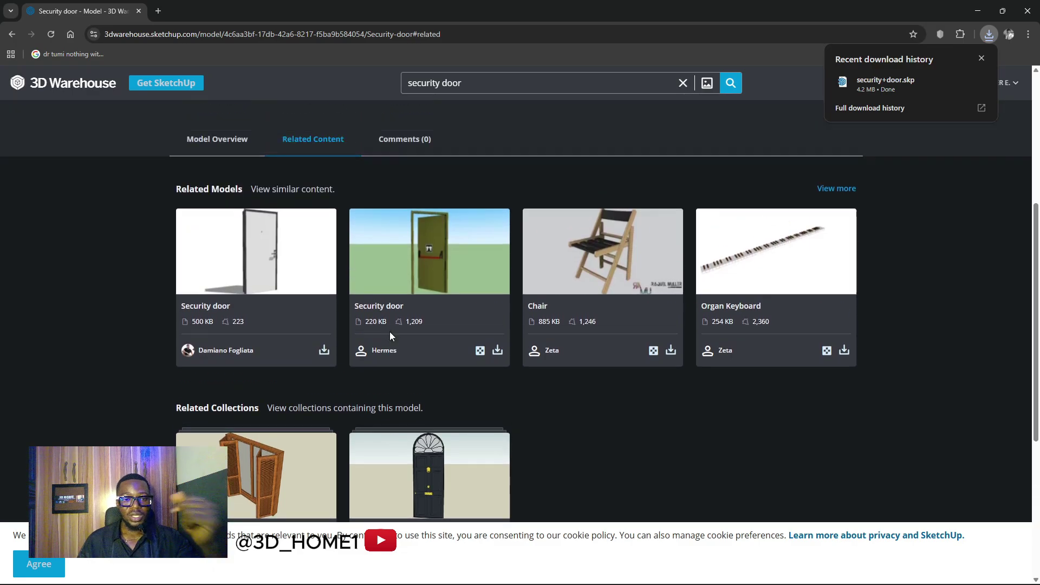
mouse_move(838, 95)
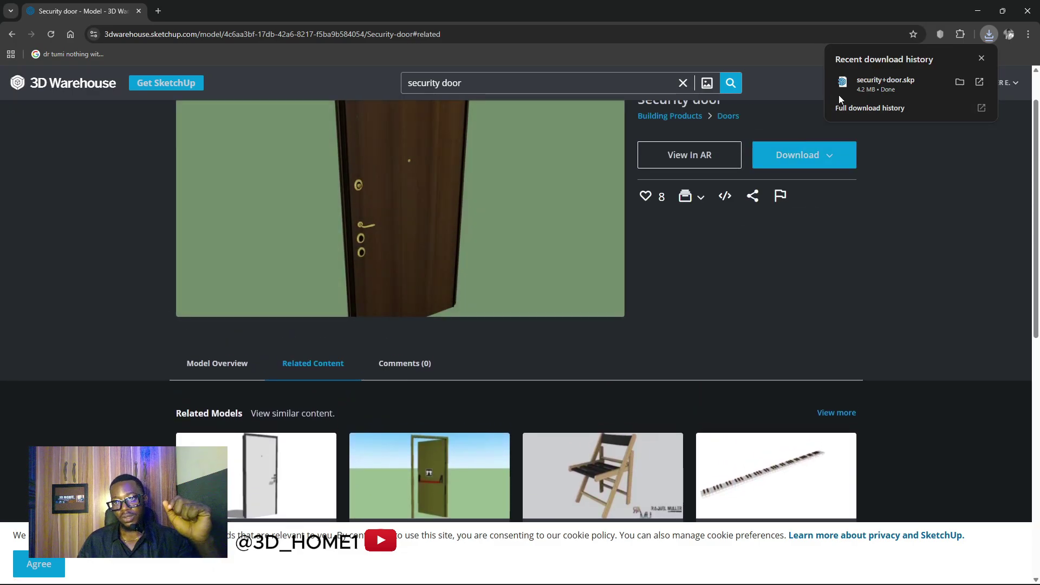
left_click(981, 58)
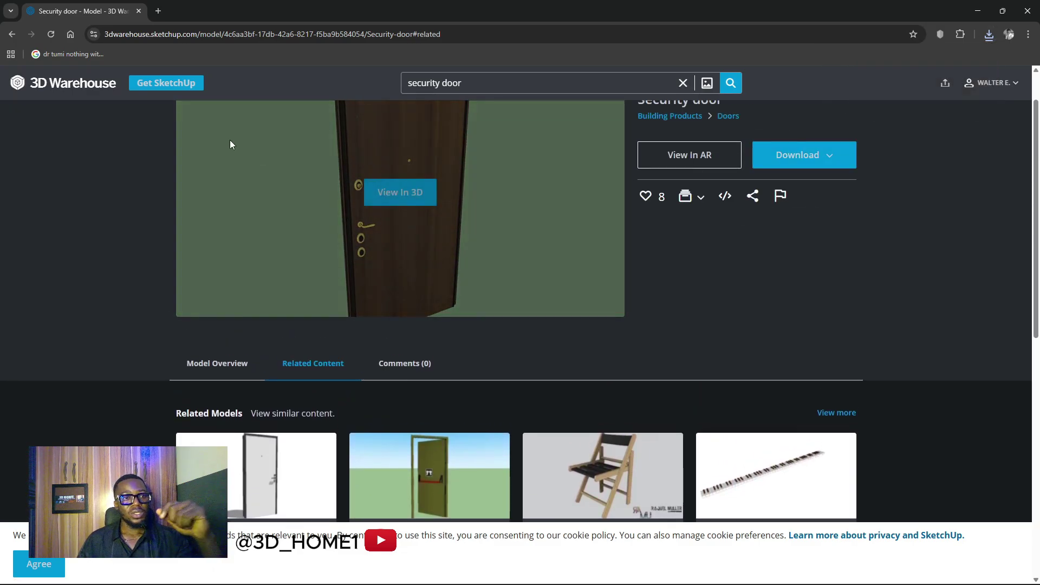
Return to the security door search results and open the model of double and single doors with tree-branch panels
left_click(10, 33)
left_click(10, 33)
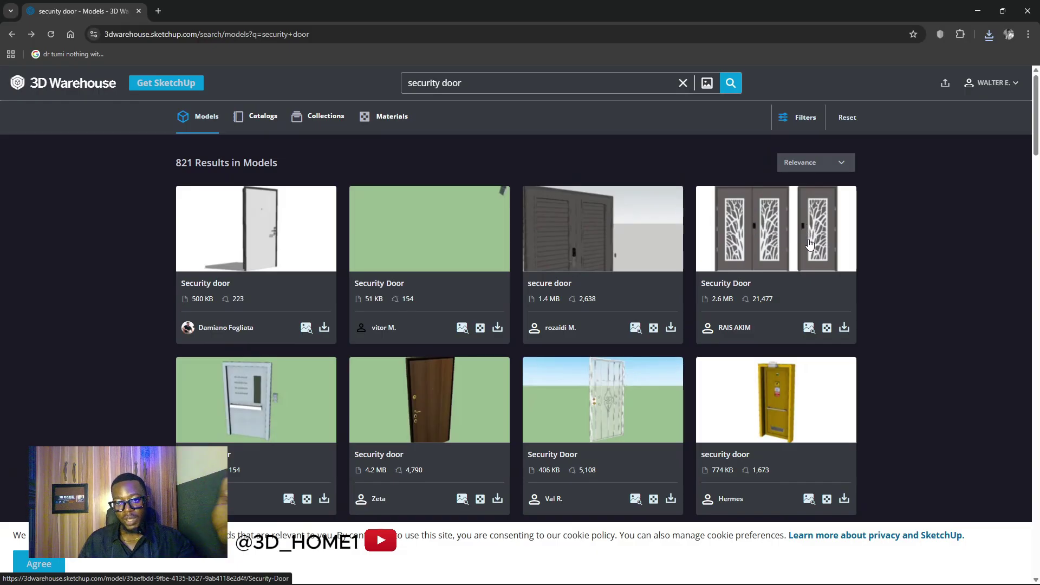
scroll(661, 323, "down", 3)
scroll(680, 317, "up", 3)
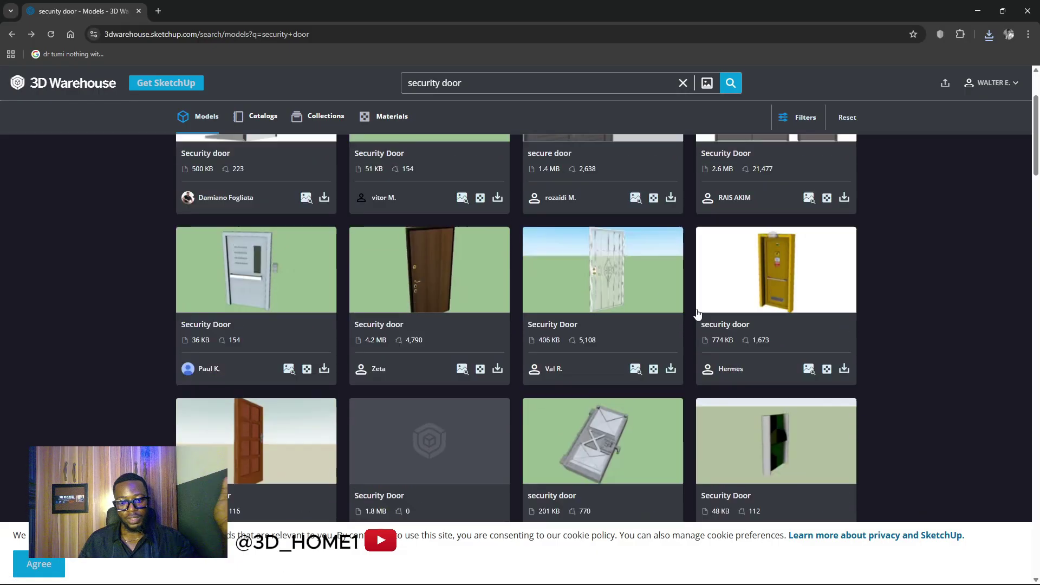
left_click(774, 217)
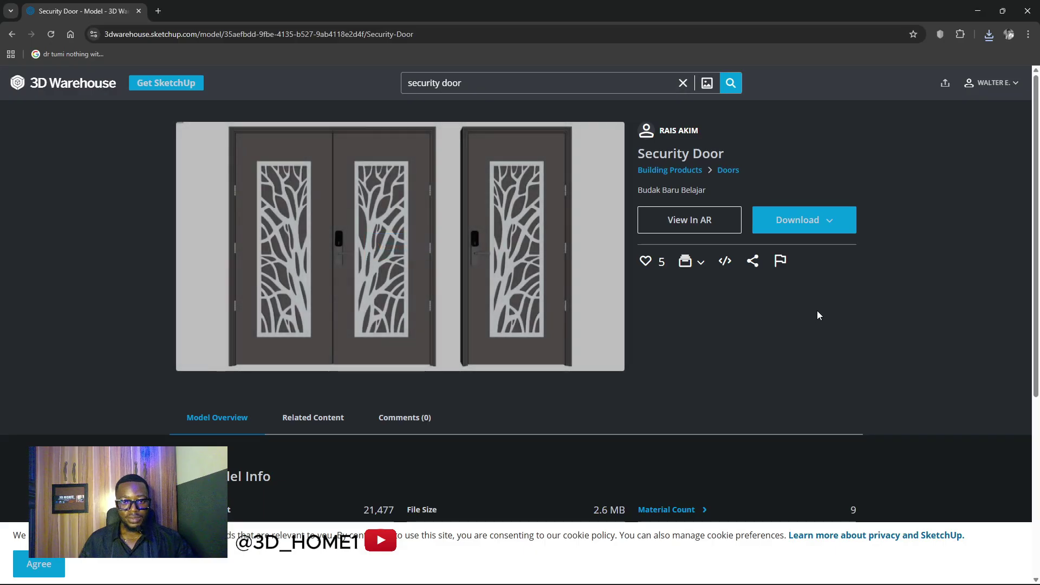
Download the security door model with the tree-branch panels and view its preview and model details
left_click(830, 227)
left_click(798, 250)
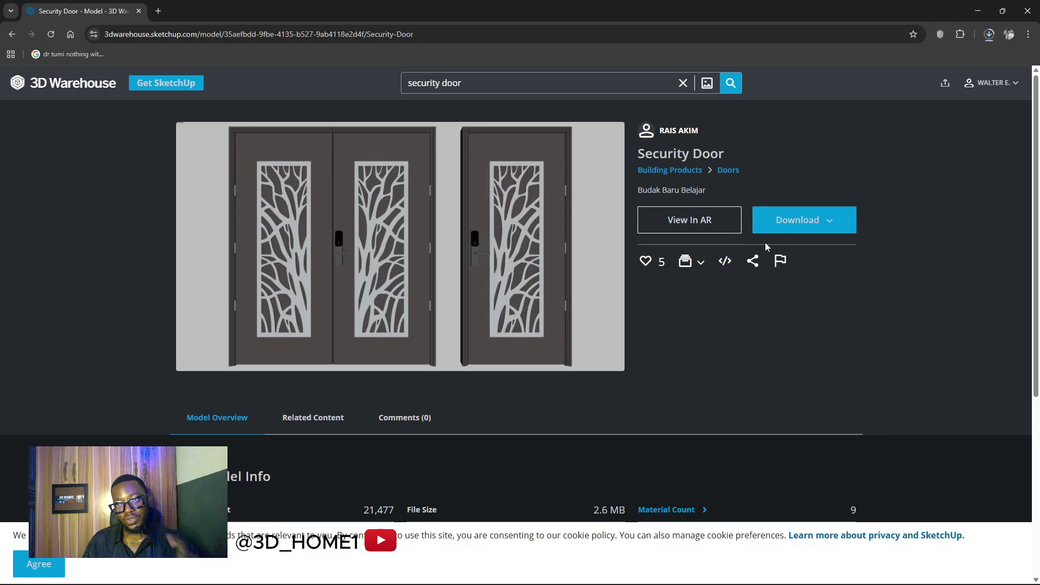
mouse_move(522, 239)
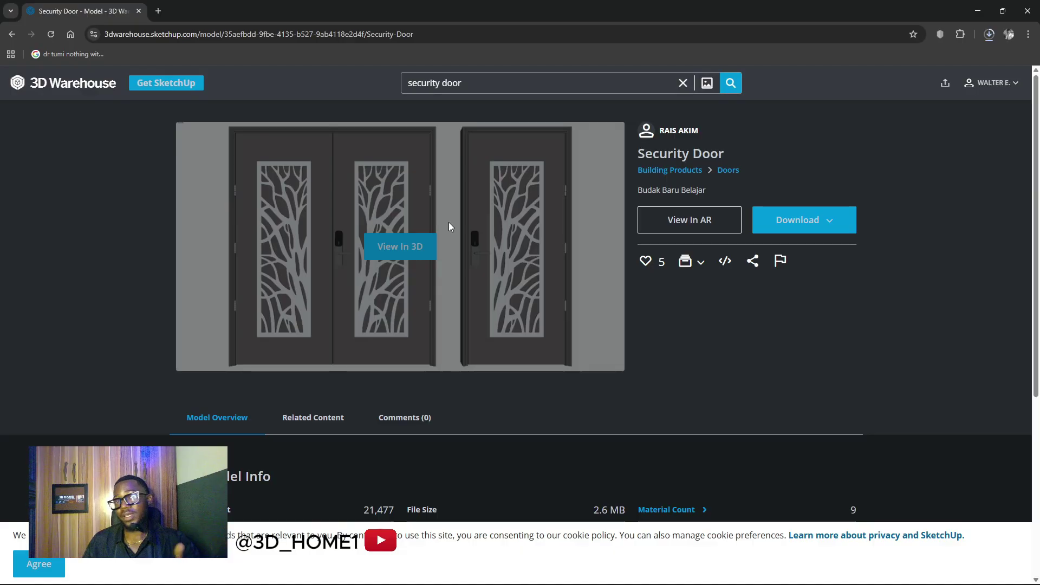
scroll(477, 255, "down", 1)
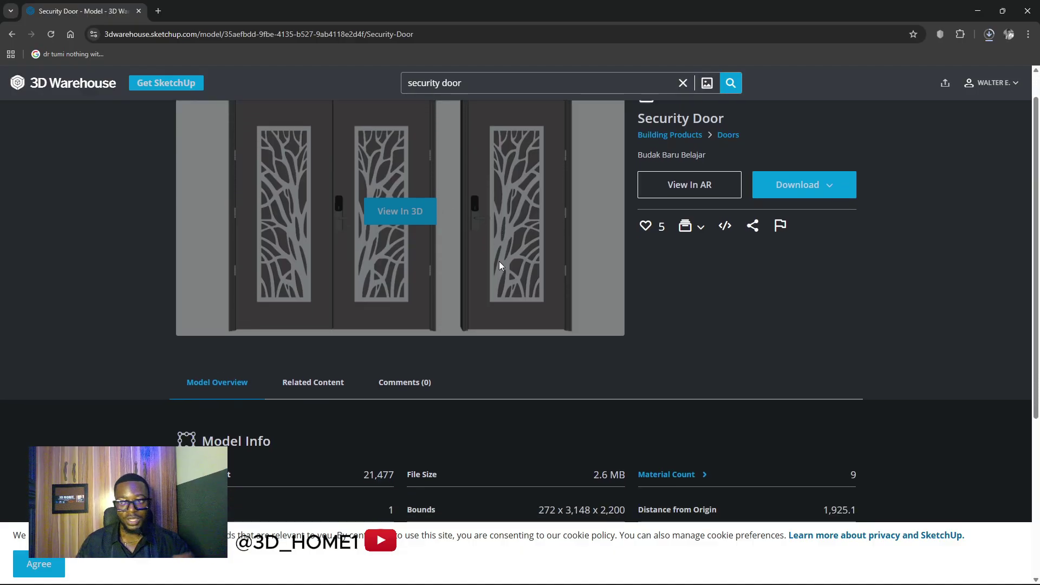
scroll(479, 232, "up", 1)
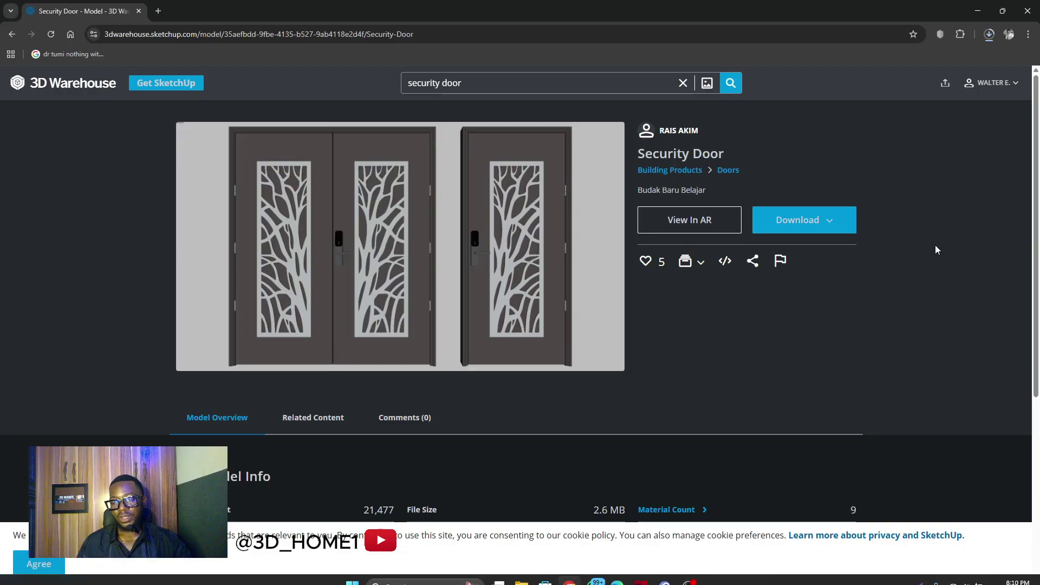
Review the tree-branch security door's model info and try pausing and resuming its Security+Door+01.skp download
scroll(541, 238, "down", 5)
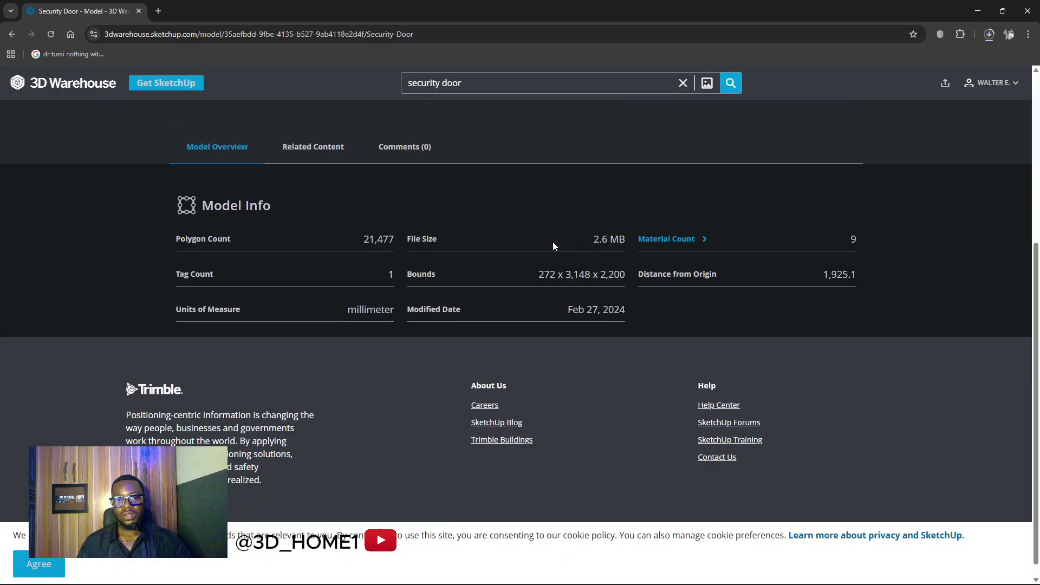
scroll(552, 242, "up", 5)
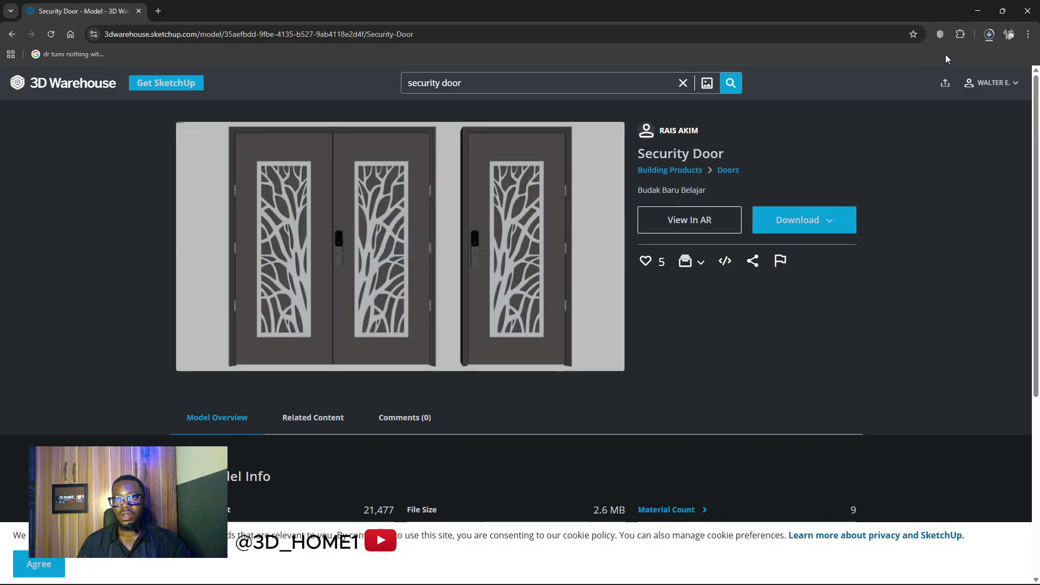
left_click(989, 34)
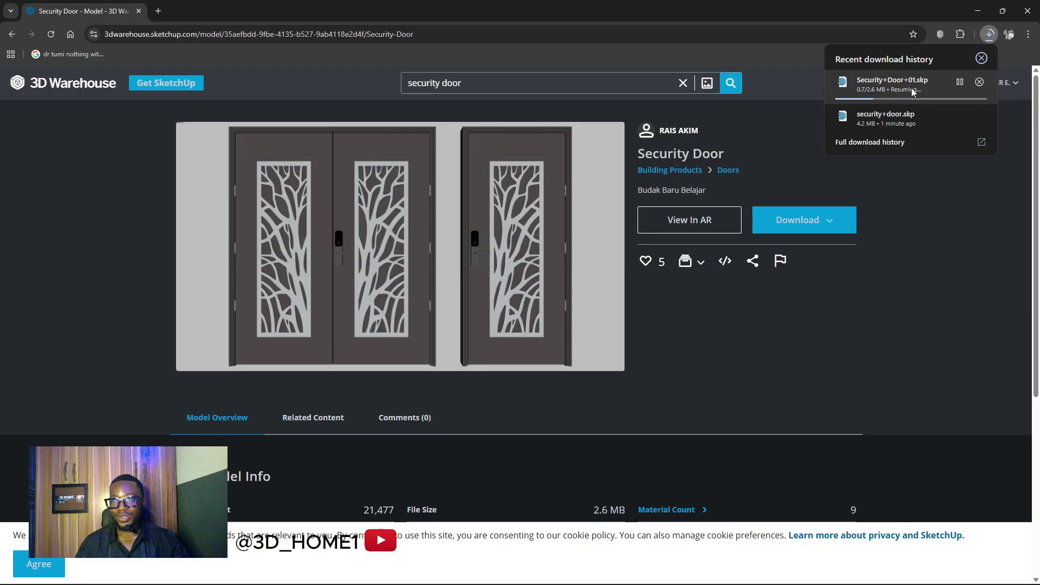
left_click(960, 82)
left_click(960, 82)
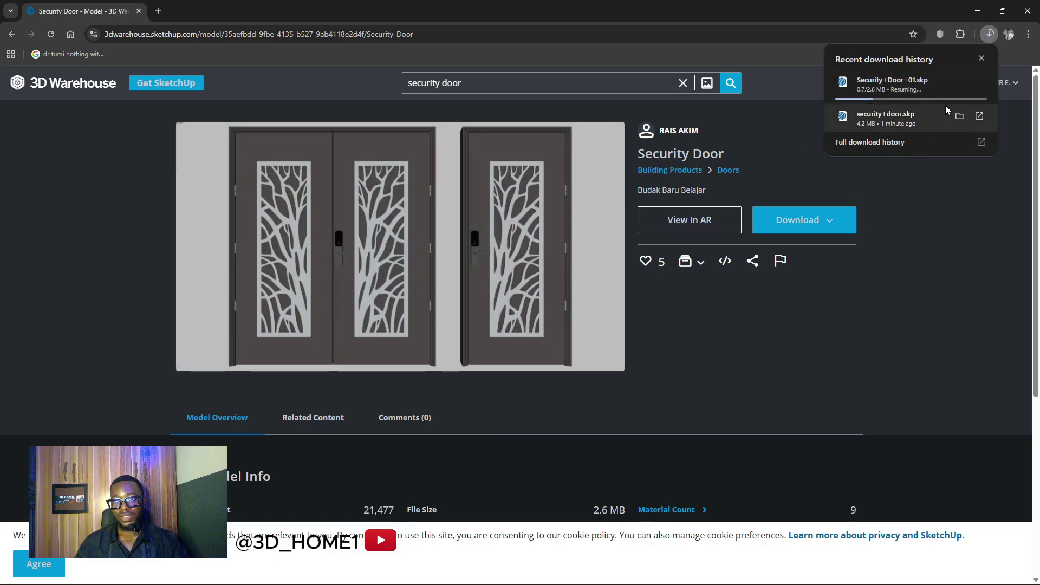
left_click(982, 59)
Download the tree-branch security door again as a SketchUp file and cancel the earlier Security+Door+01.skp download
left_click(800, 221)
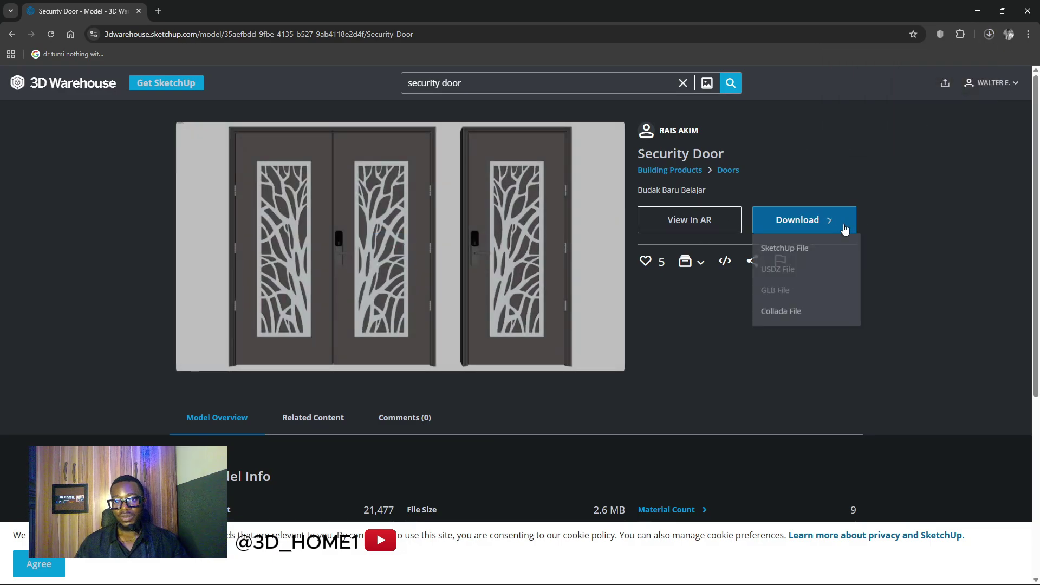
left_click(779, 250)
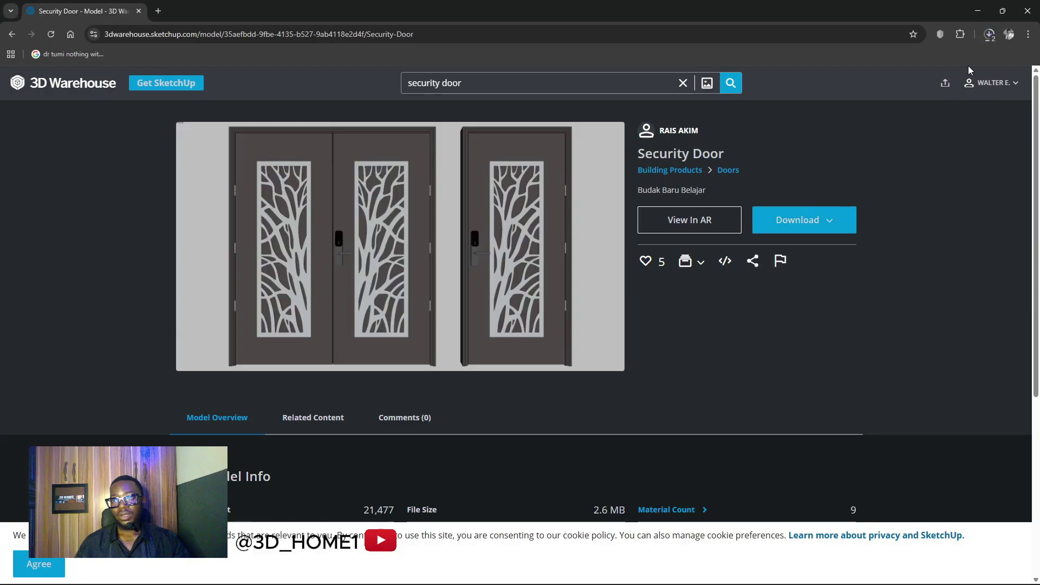
left_click(989, 34)
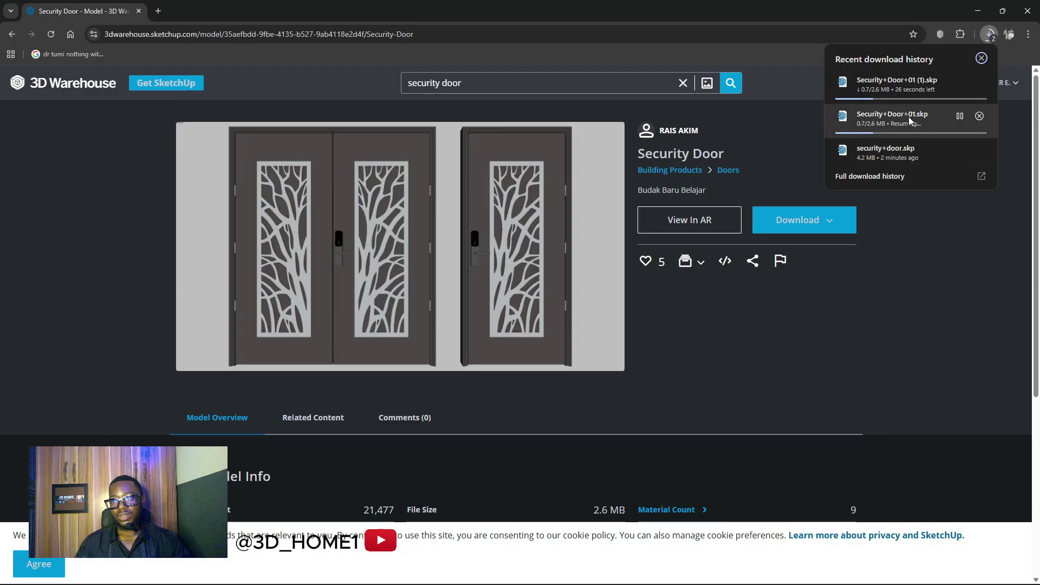
left_click(978, 117)
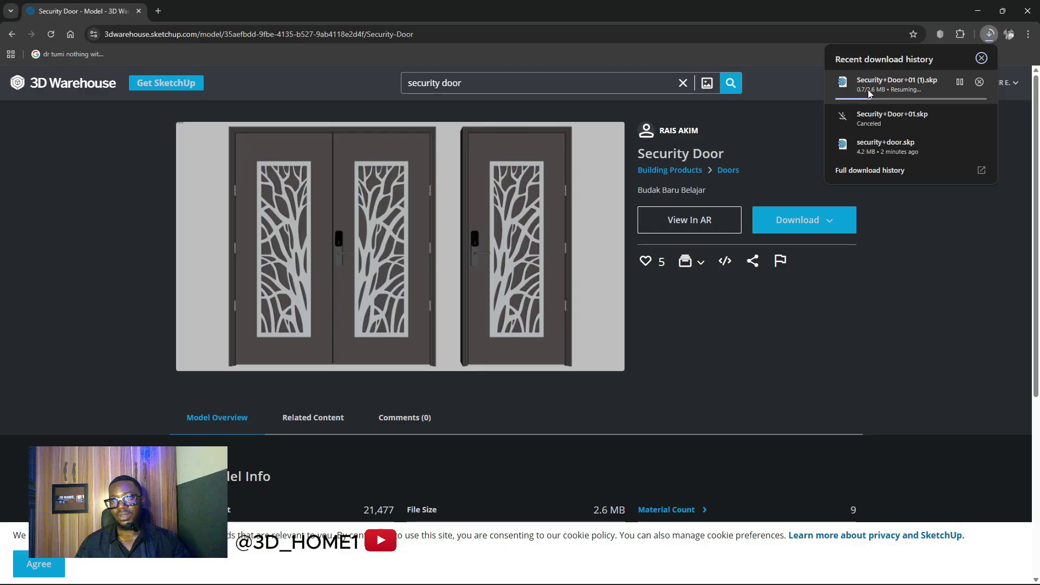
left_click(905, 91)
Return to the security door search results and exit the browser, abandoning the unfinished download
key("alt+Left")
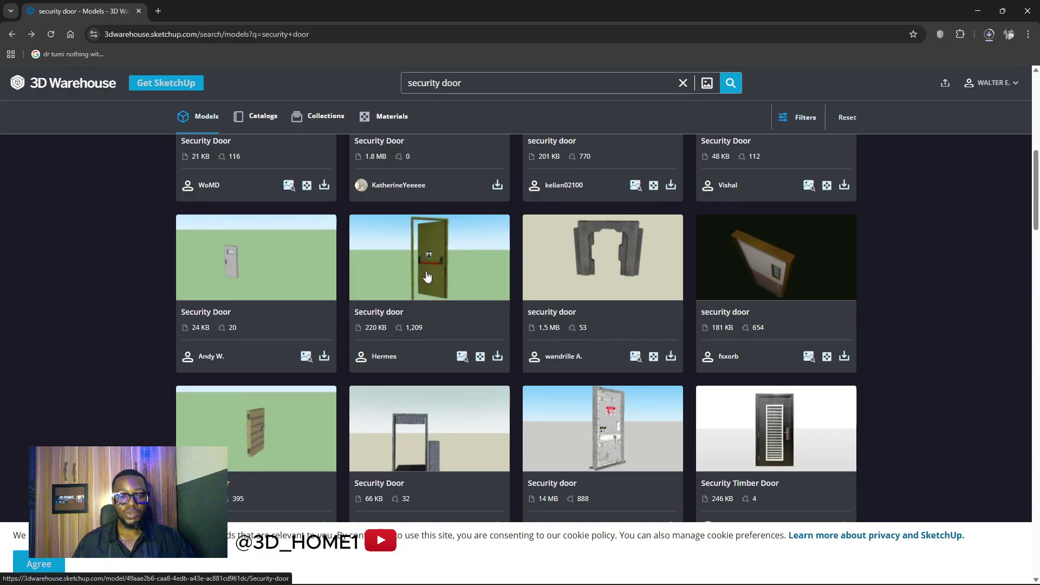
scroll(591, 276, "up", 3)
scroll(591, 277, "up", 5)
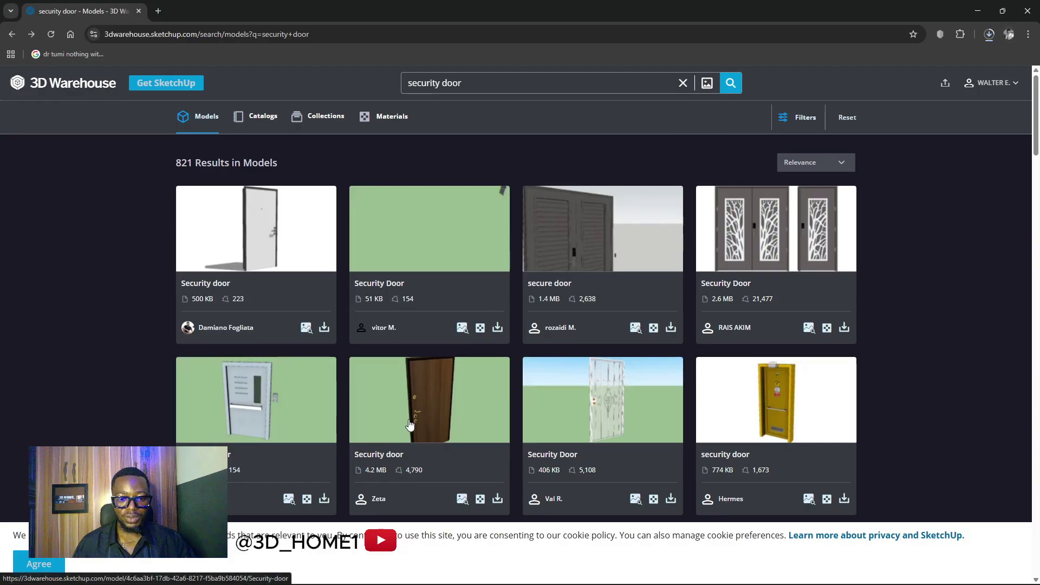
left_click(1029, 11)
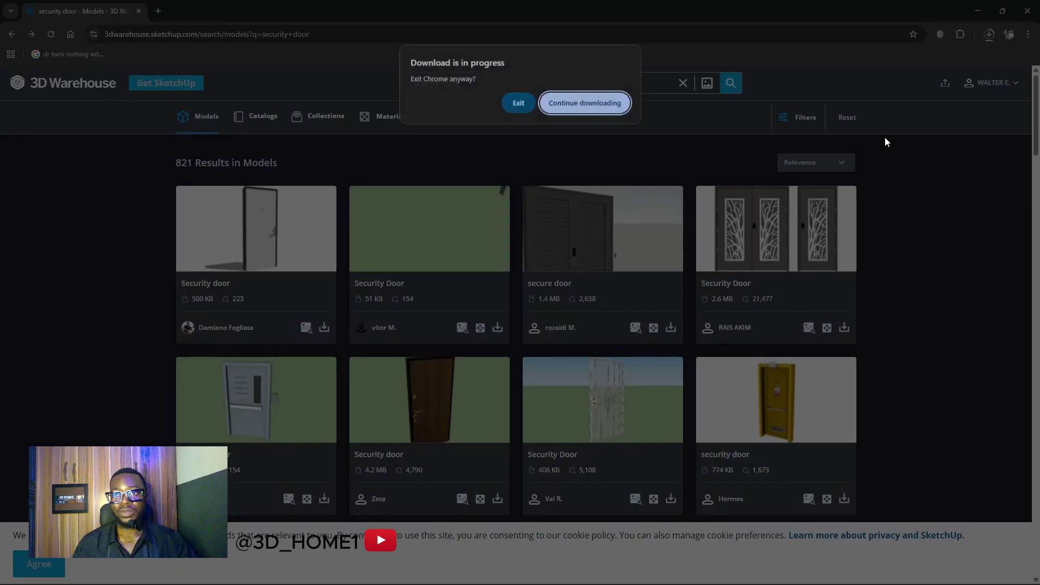
left_click(521, 101)
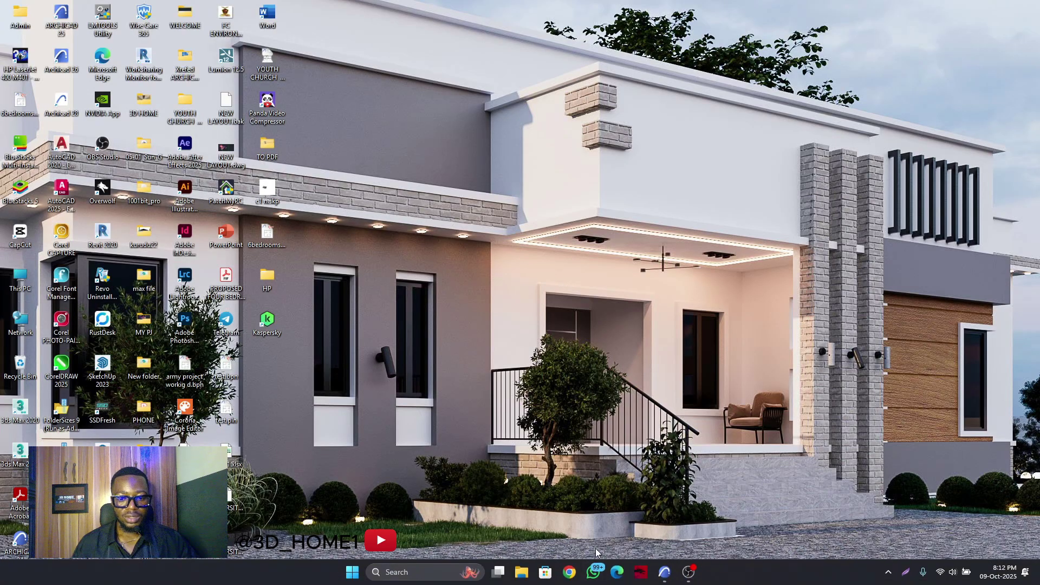
Copy security+door.skp from the Downloads folder in File Explorer
left_click(522, 574)
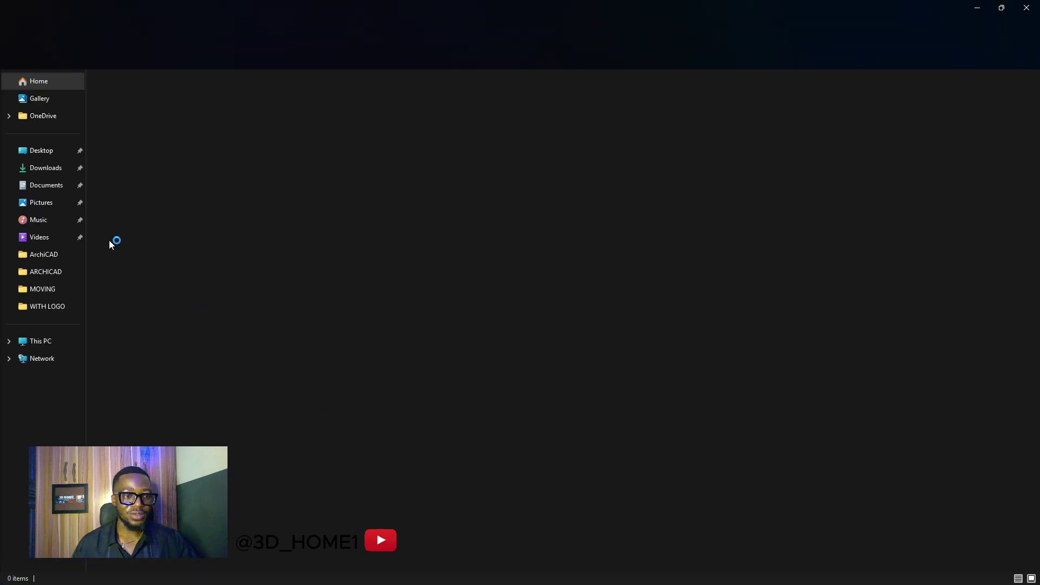
left_click(69, 168)
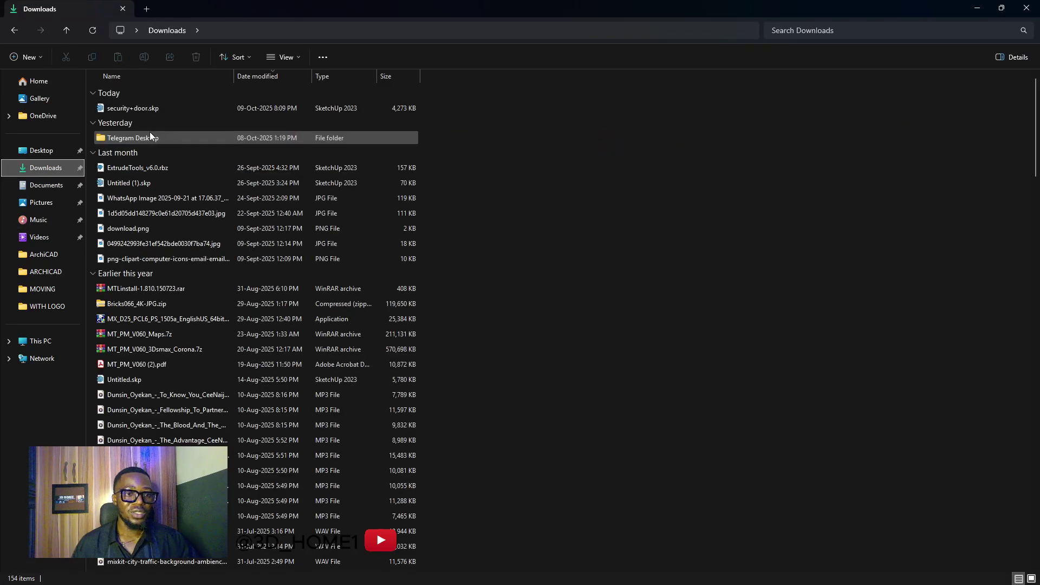
left_click(134, 108)
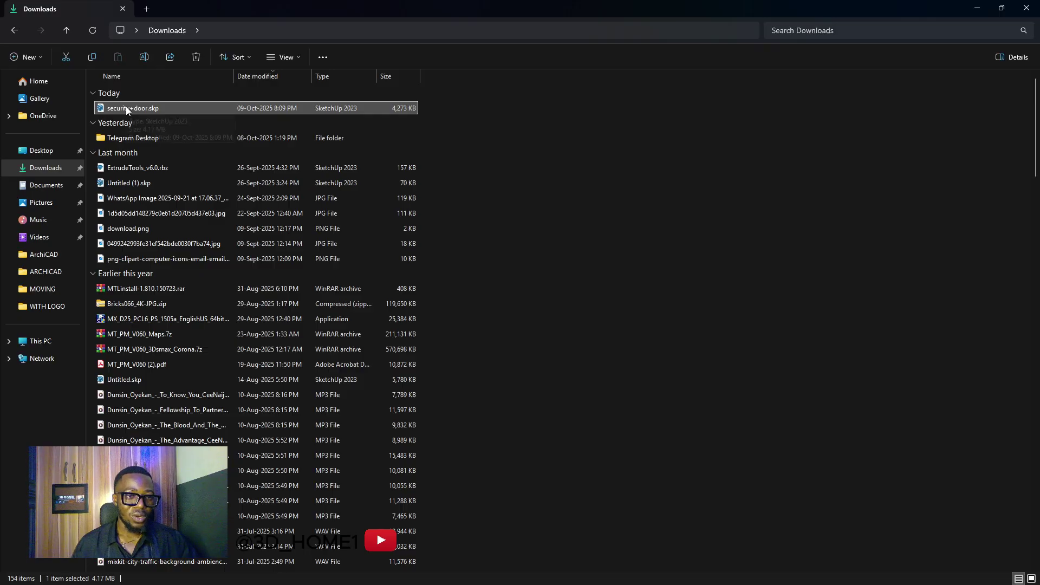
right_click(126, 106)
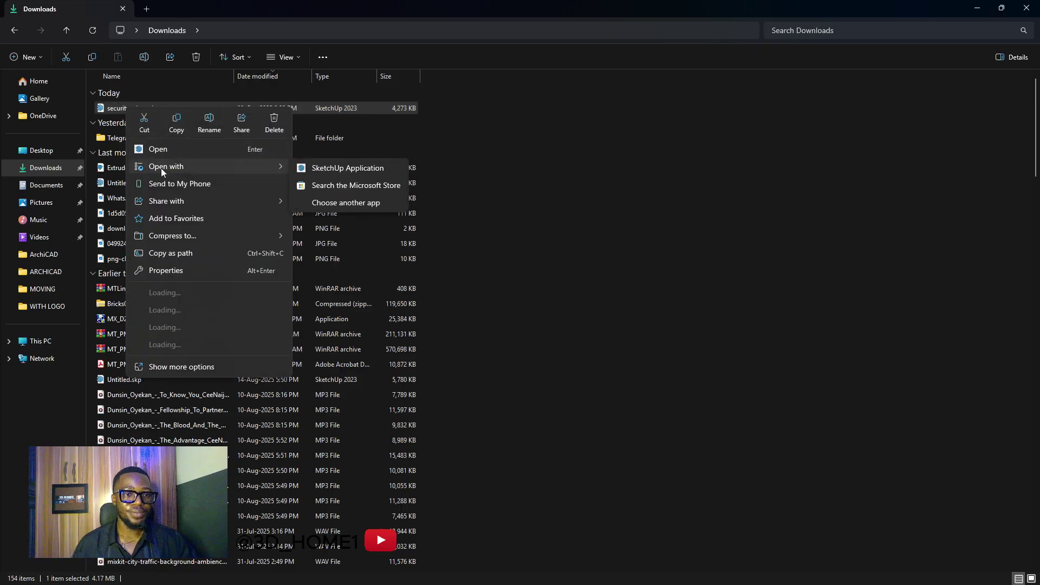
left_click(177, 126)
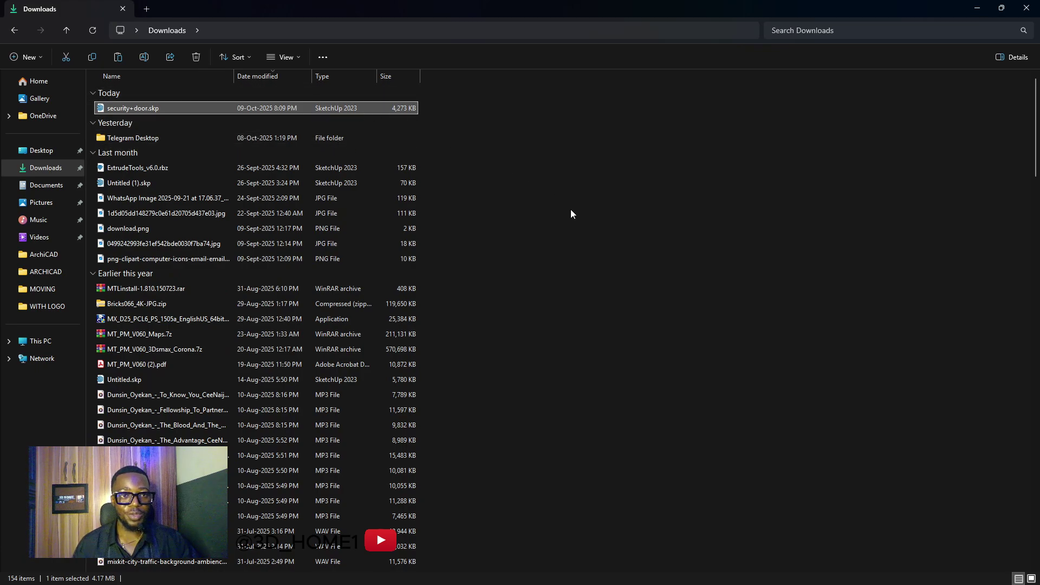
left_click(969, 15)
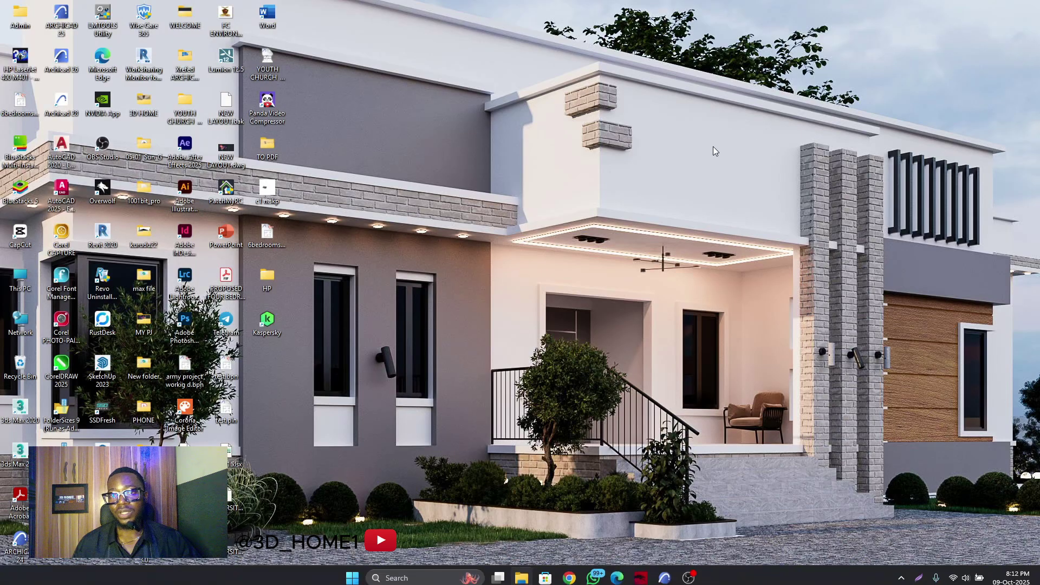
Create a folder named real on the desktop and paste the copied security door file into it
right_click(343, 138)
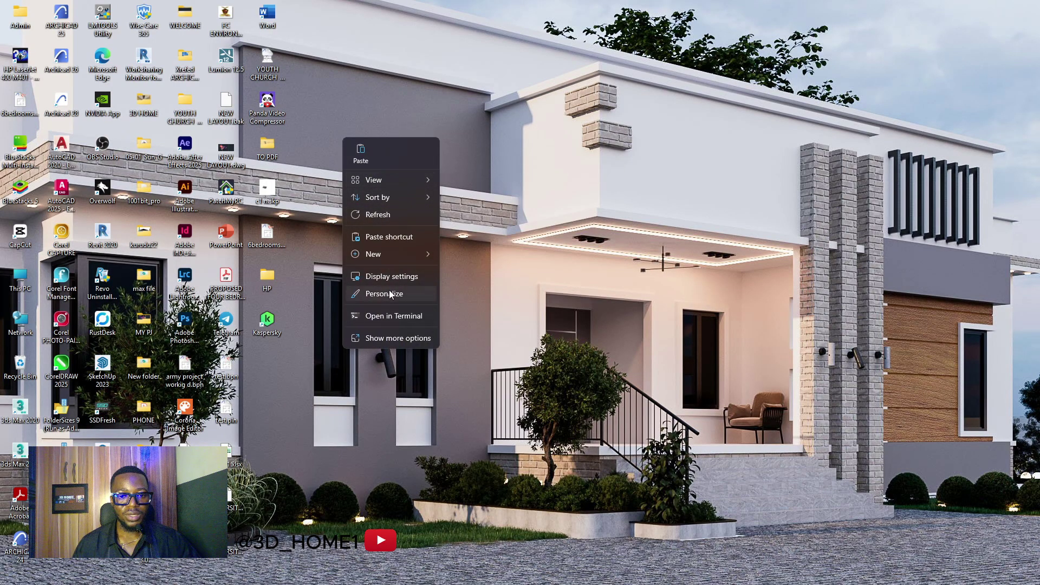
mouse_move(385, 255)
left_click(480, 252)
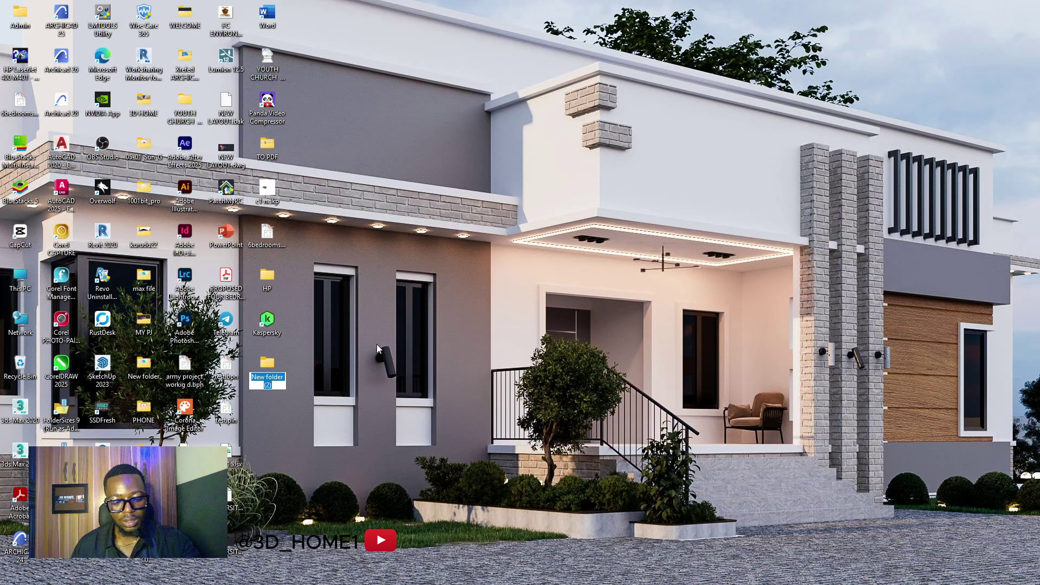
type("real")
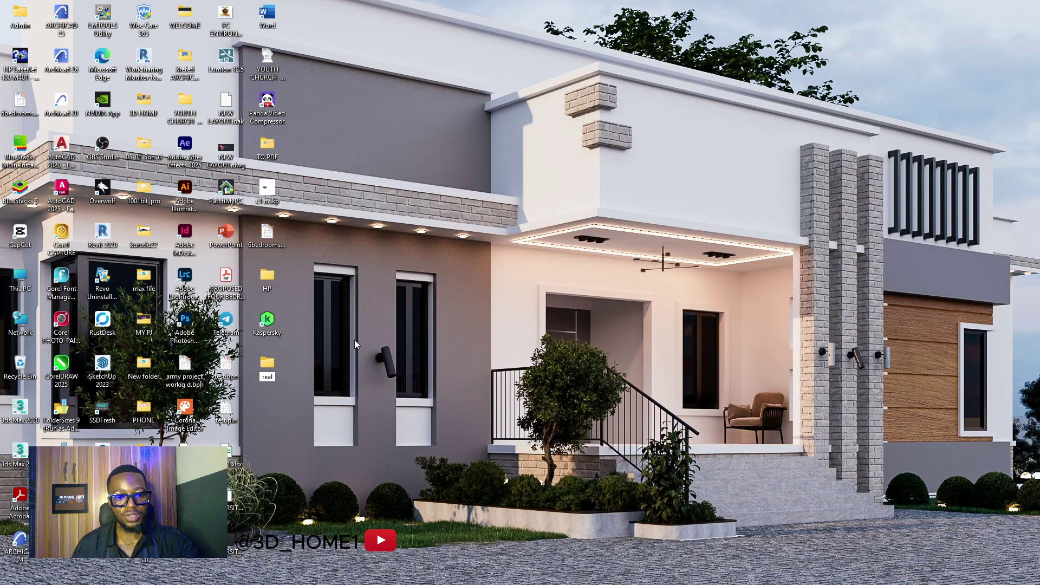
key("Return")
double_click(271, 362)
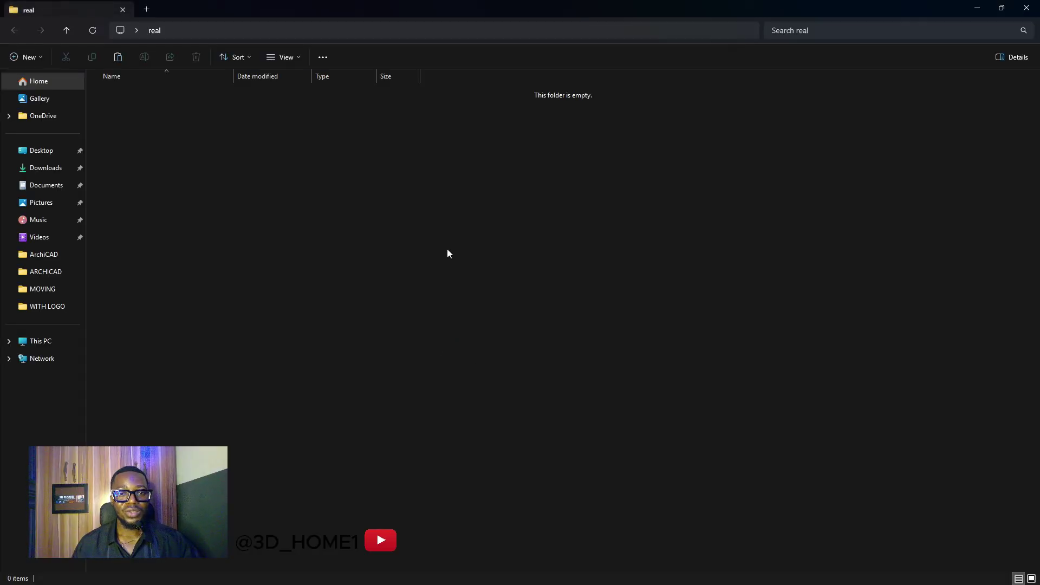
right_click(453, 240)
left_click(466, 258)
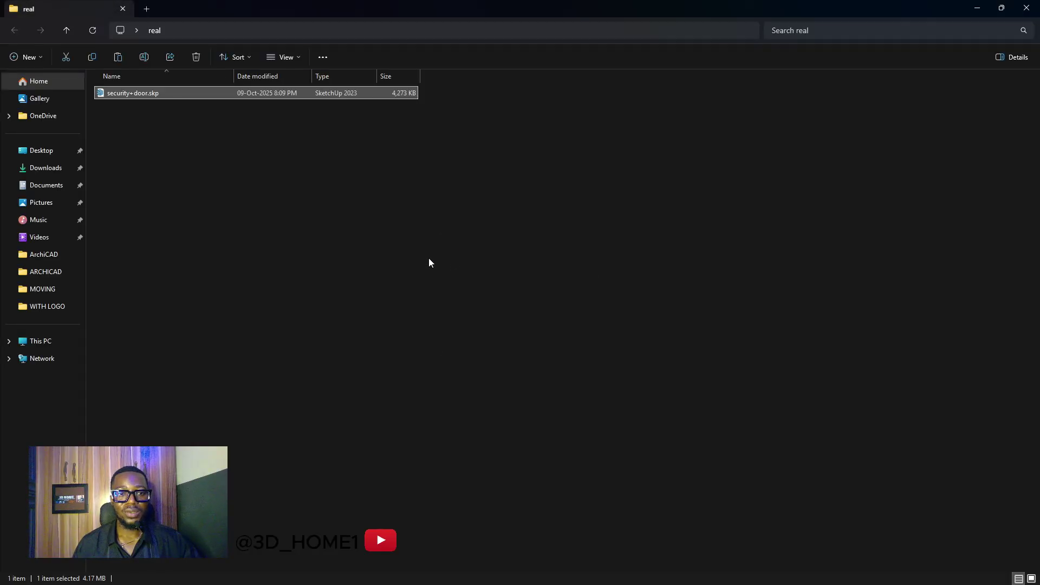
left_click(428, 258)
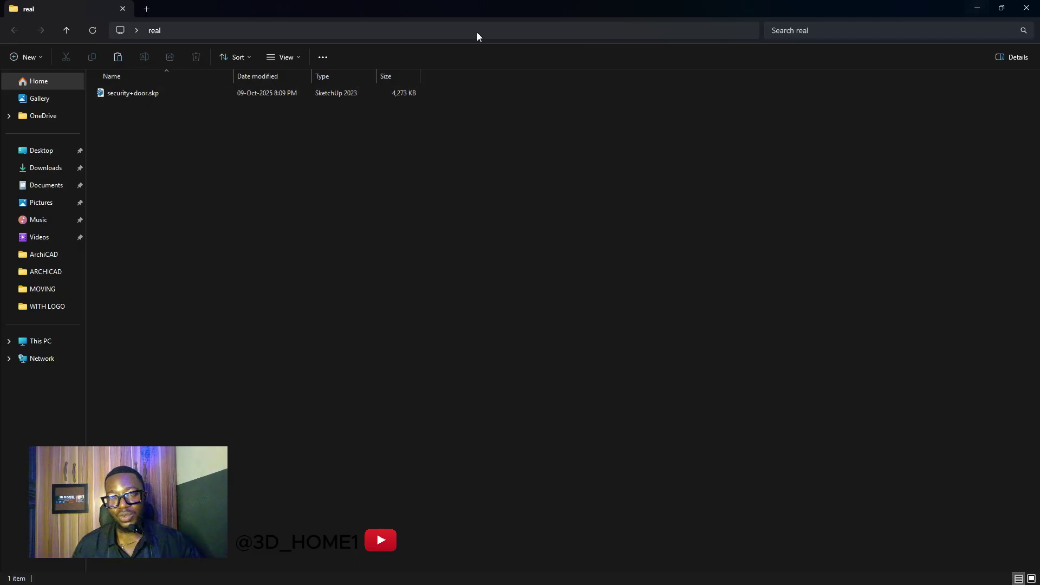
Open security+door.skp from the desktop folder real with the SketchUp application
double_click(152, 93)
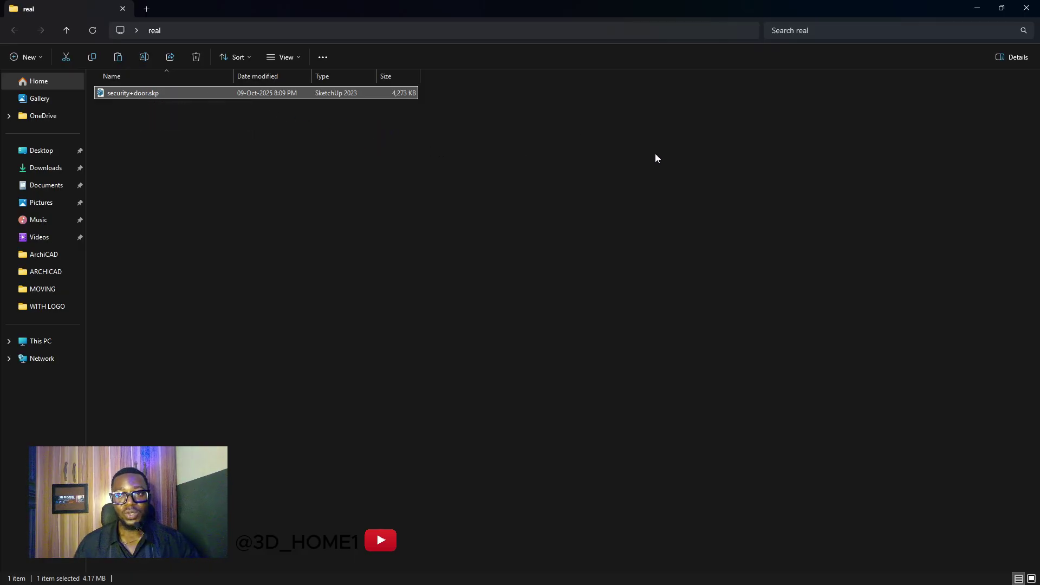
left_click(977, 9)
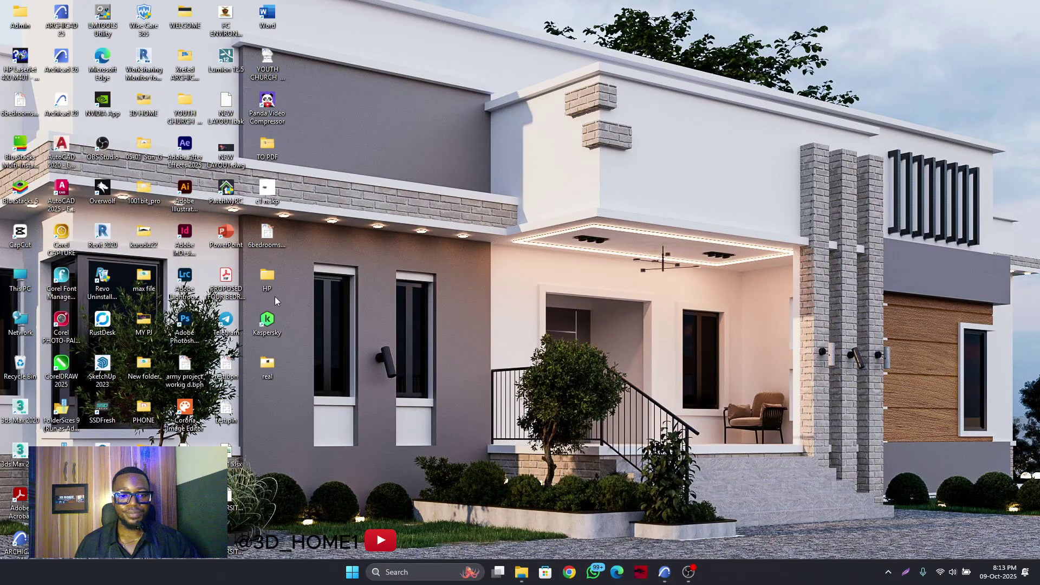
double_click(262, 362)
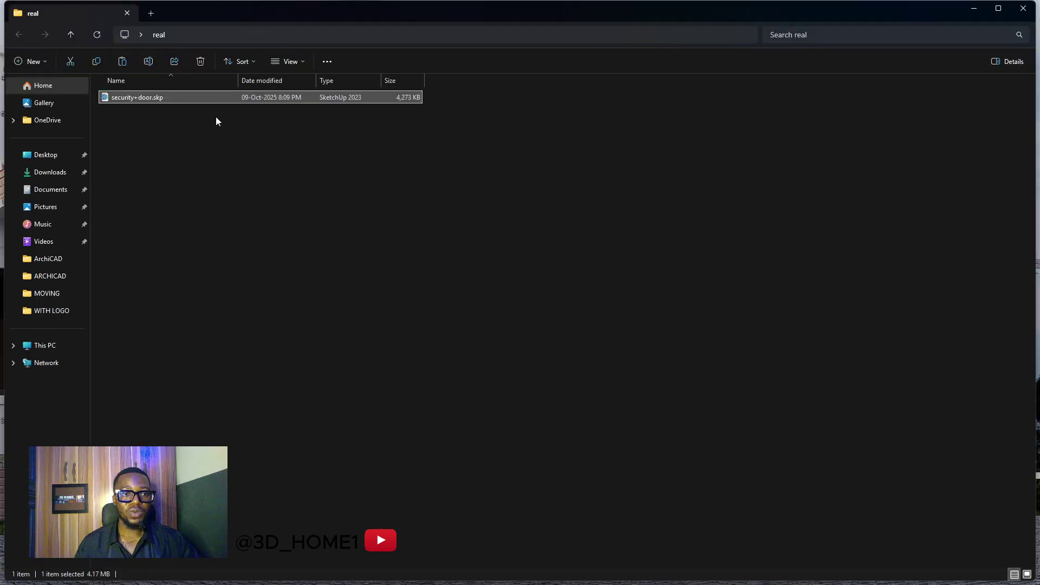
right_click(215, 93)
mouse_move(329, 154)
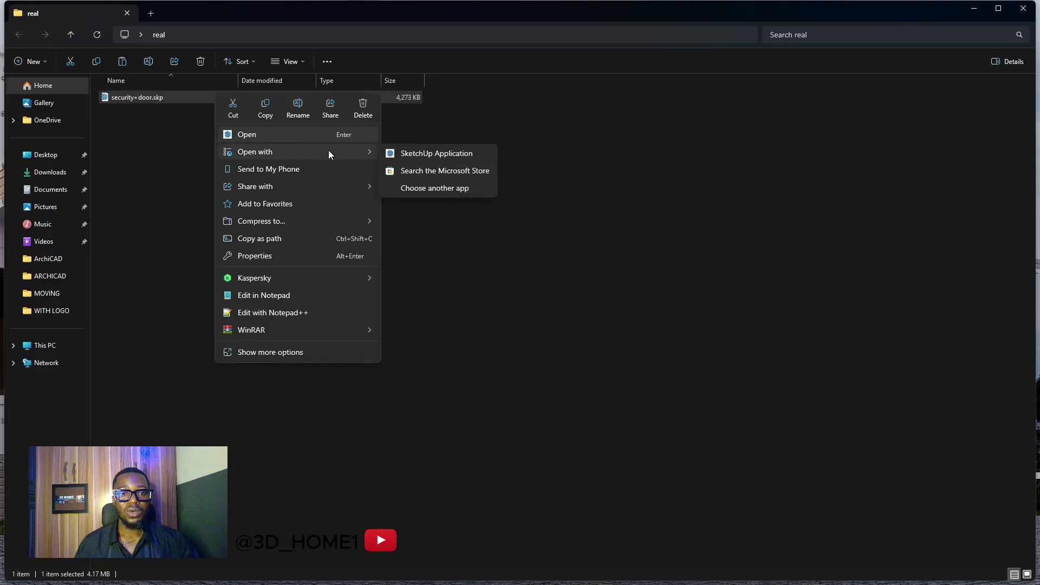
left_click(418, 154)
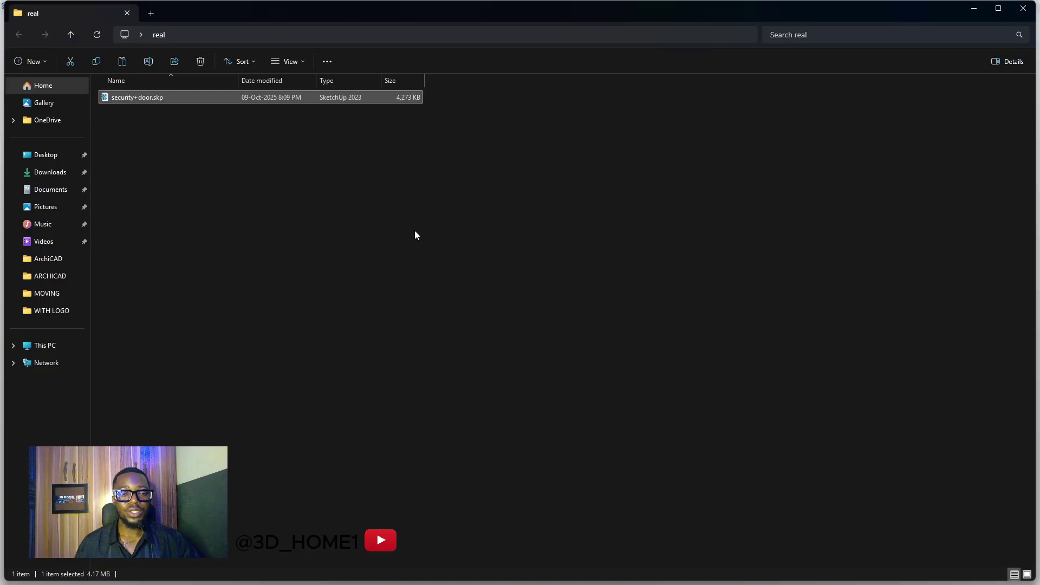
left_click(973, 10)
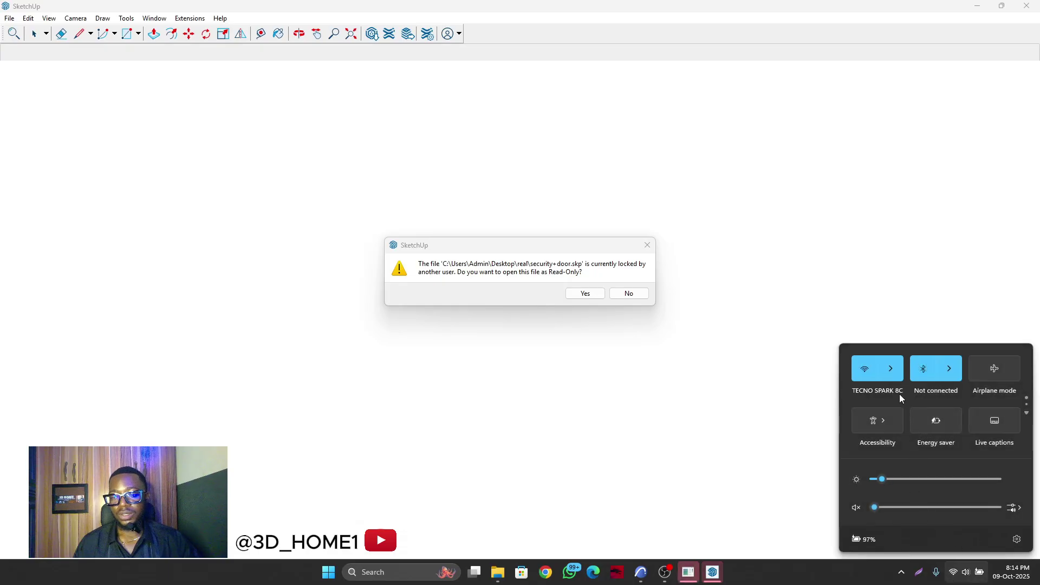
Turn off the computer's Wi-Fi connection
left_click(863, 374)
left_click(747, 372)
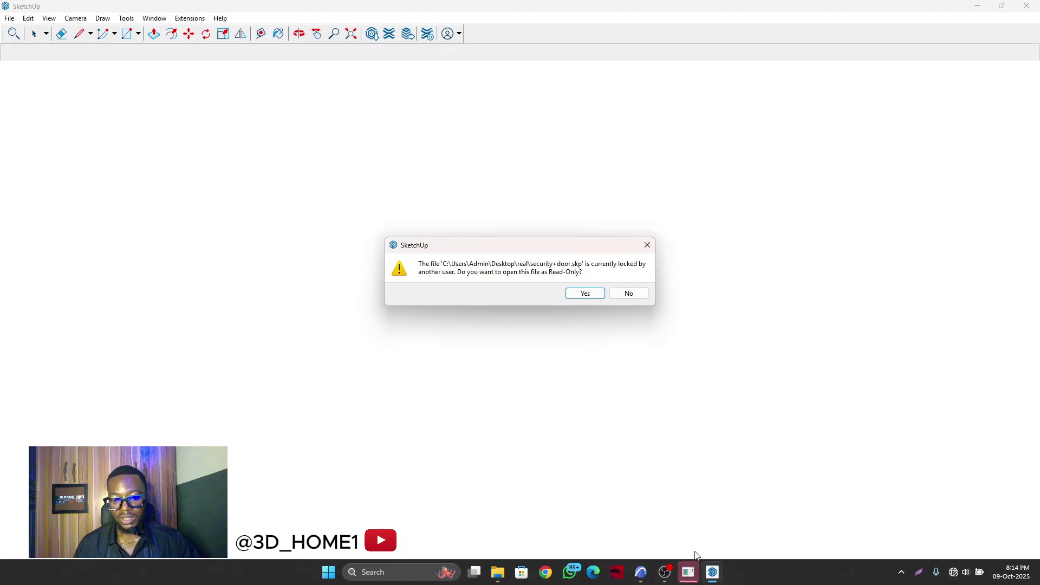
Dismiss the prompt about opening the file as read-only and inspect the security door model from several sides in SketchUp
mouse_move(712, 581)
left_click(648, 245)
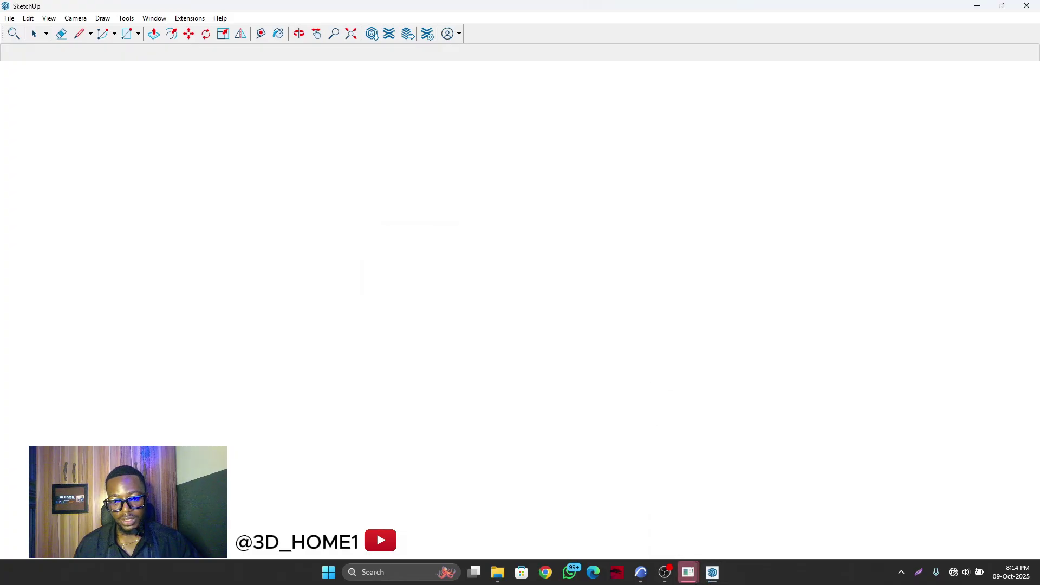
left_click(687, 542)
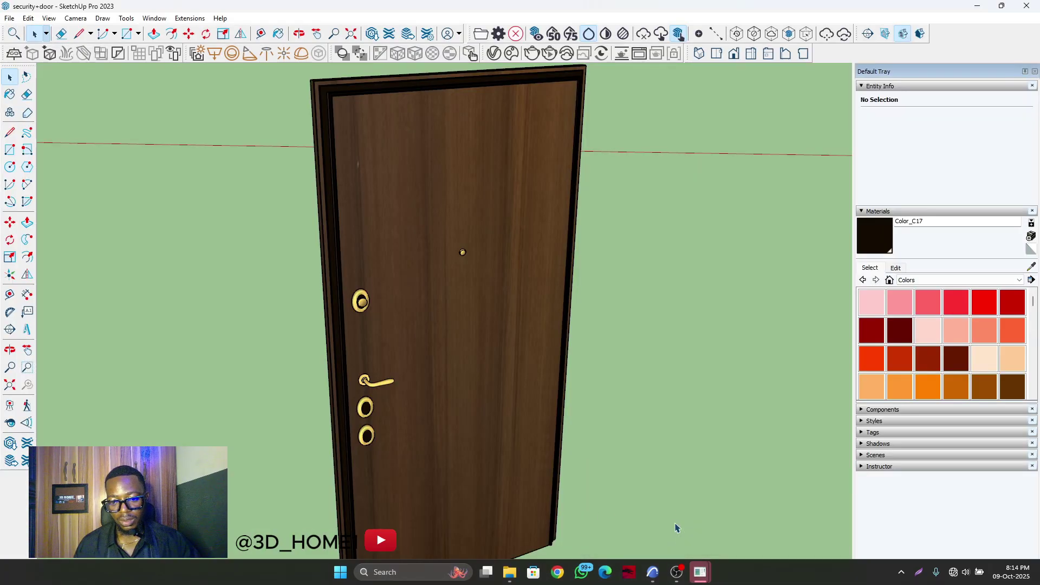
scroll(518, 332, "up", 3)
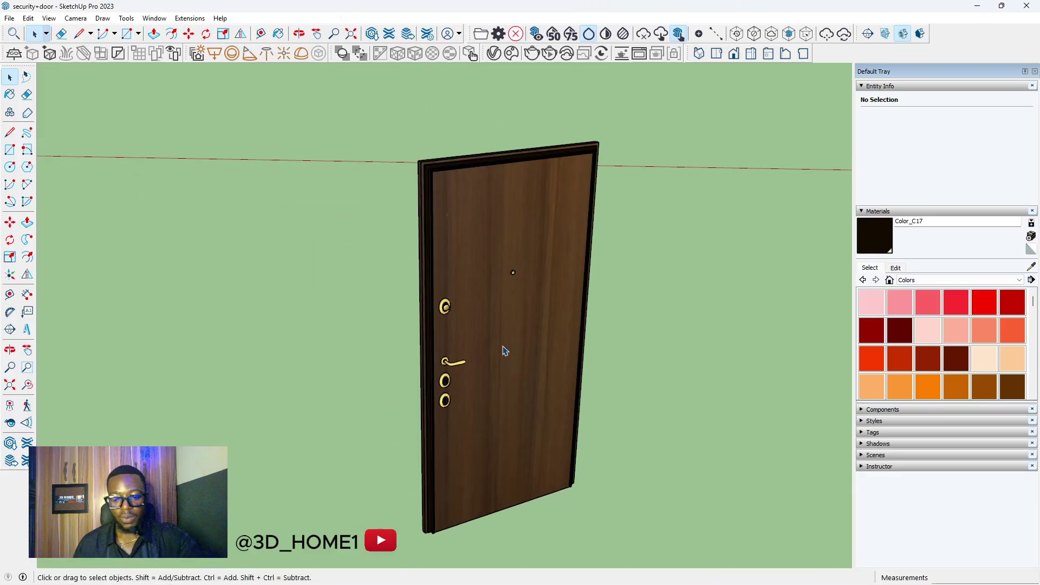
middle_click_drag(505, 351, 540, 339)
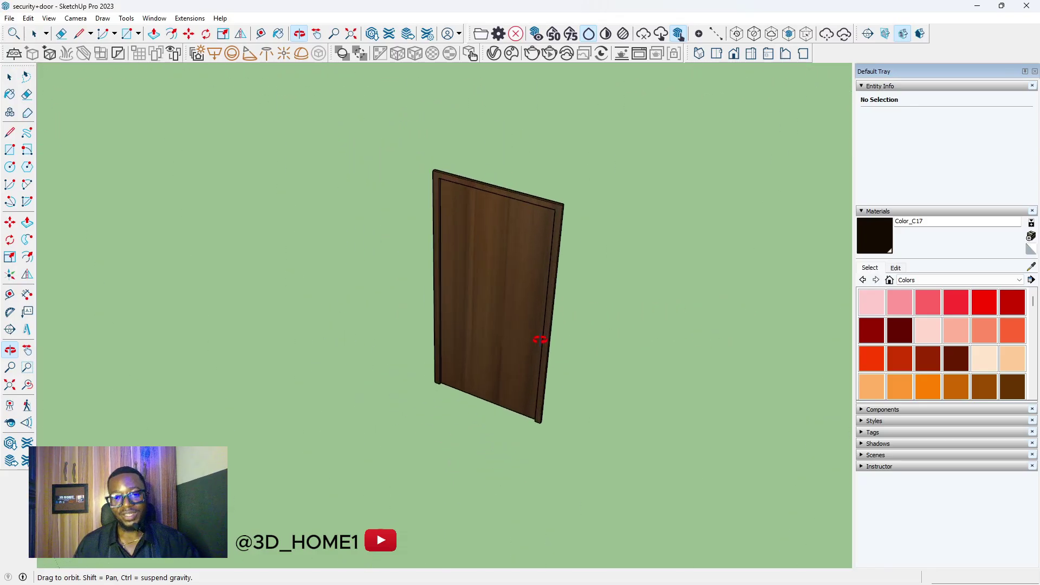
Save the door model as A door.skp in SketchUp 2019 format in the real folder, and close SketchUp
scroll(469, 276, "down", 2)
key("space")
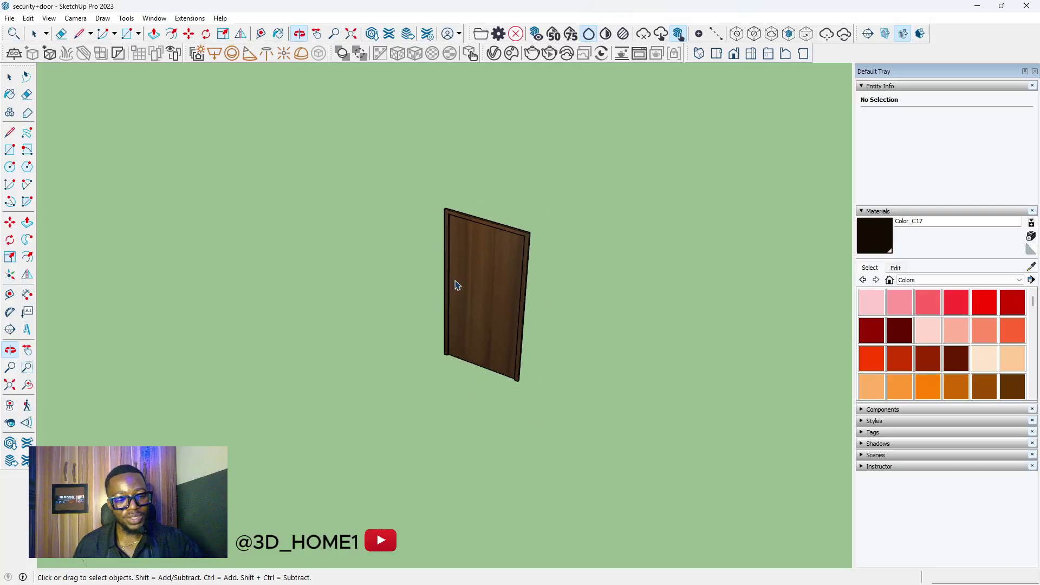
left_click(9, 18)
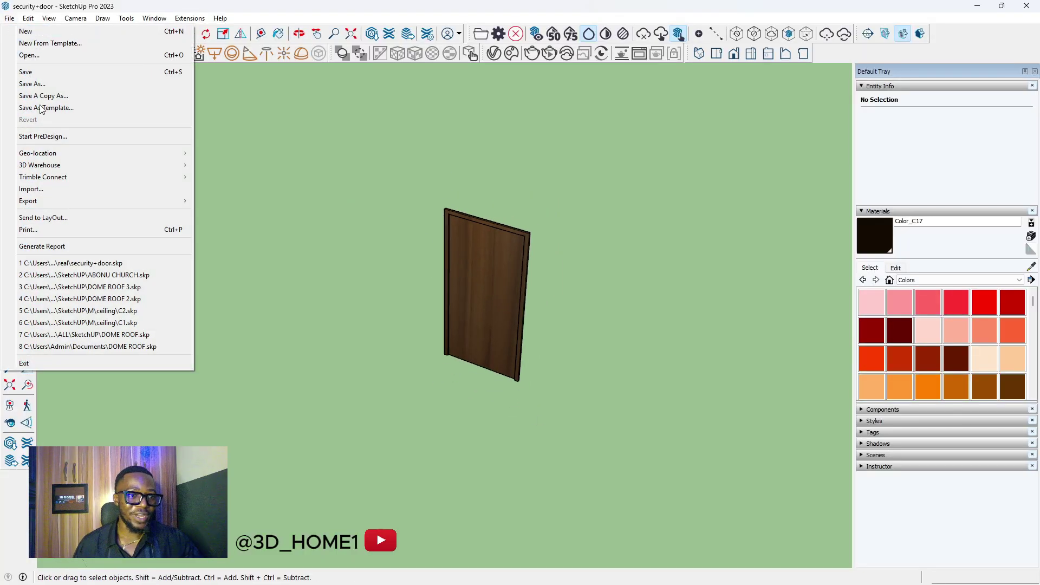
left_click(33, 84)
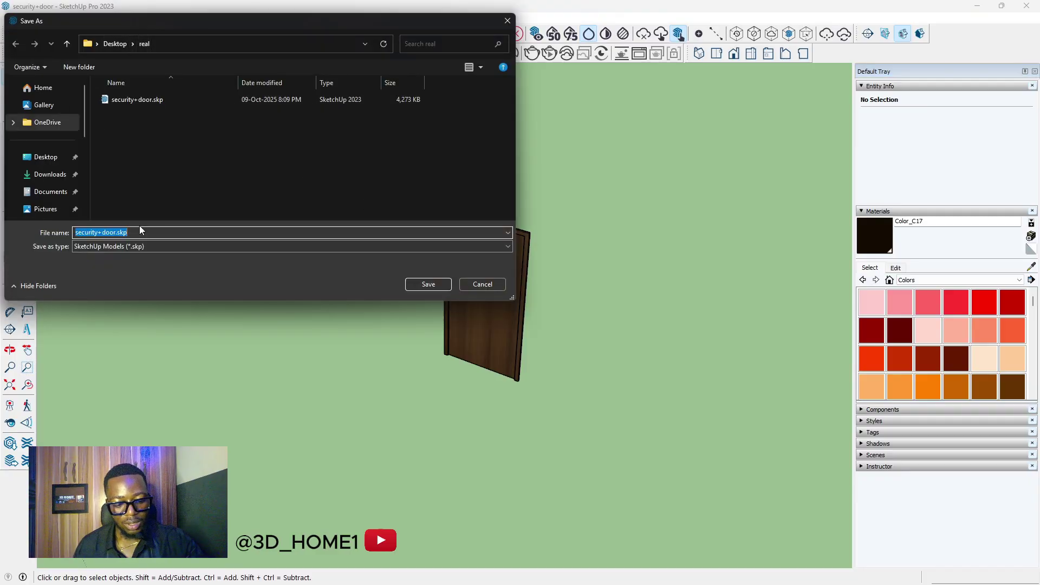
type("a doo")
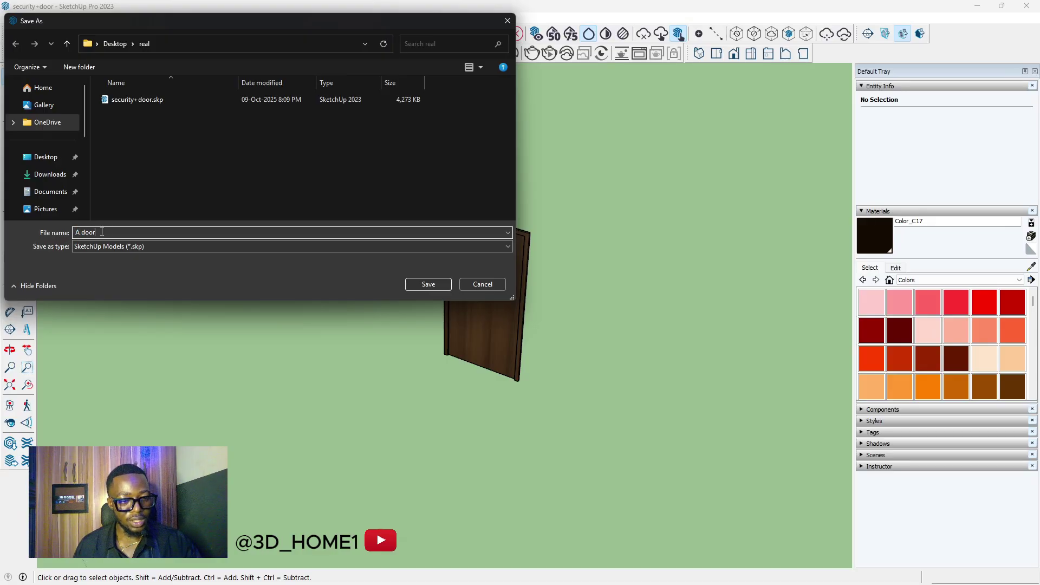
left_click(125, 245)
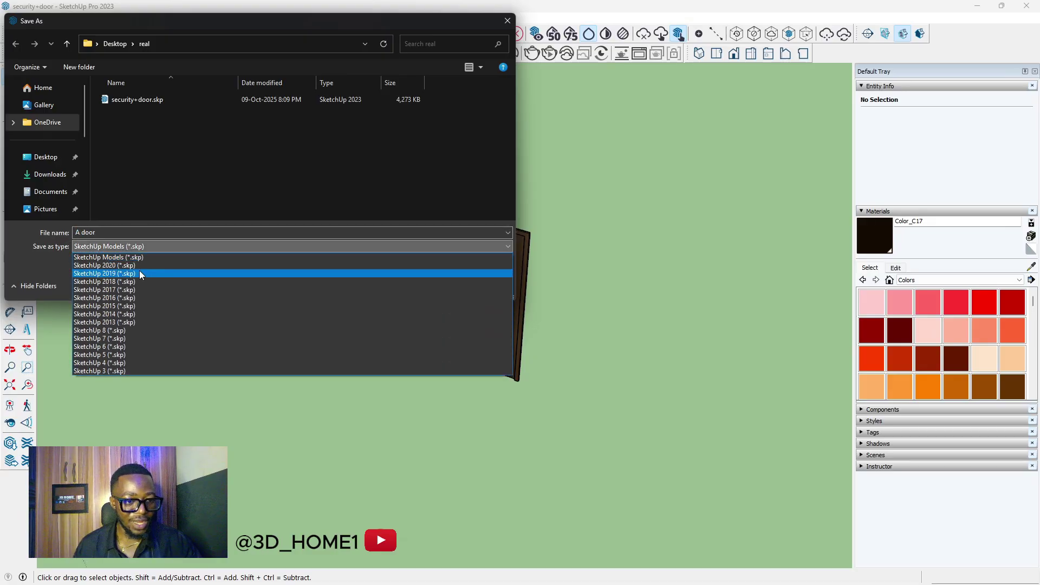
left_click(113, 274)
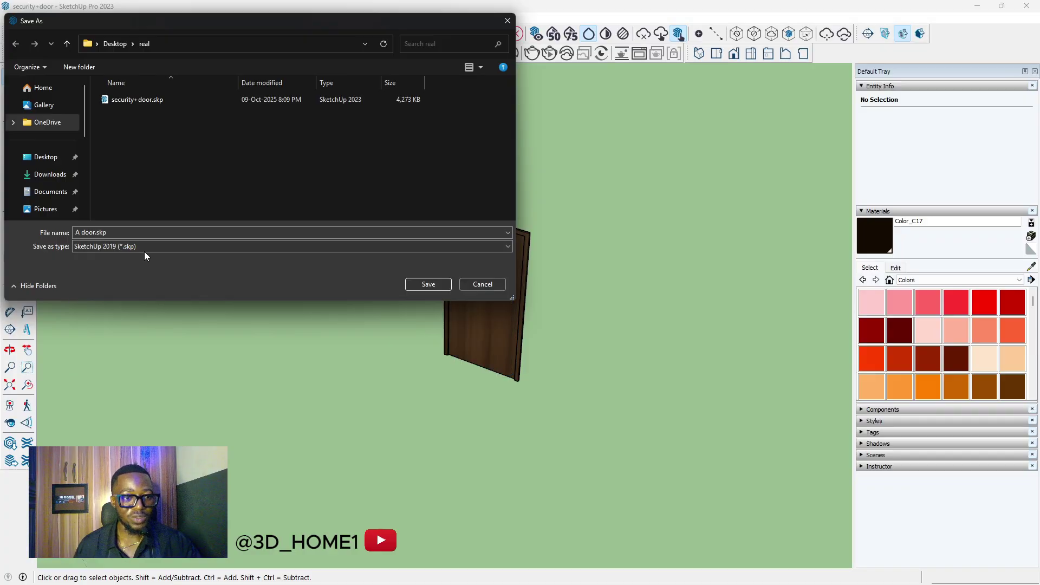
left_click(433, 284)
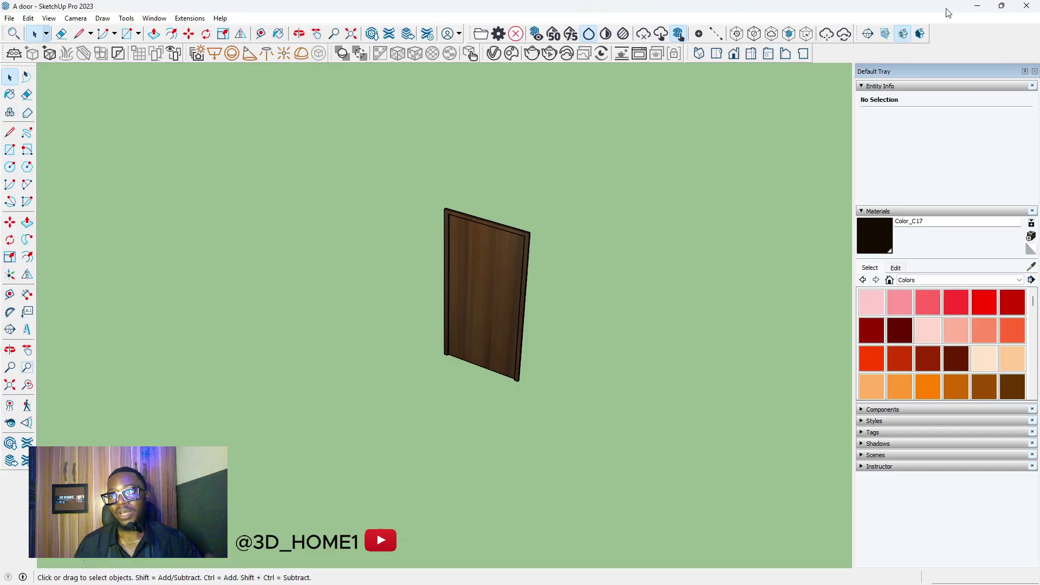
key("ctrl+n")
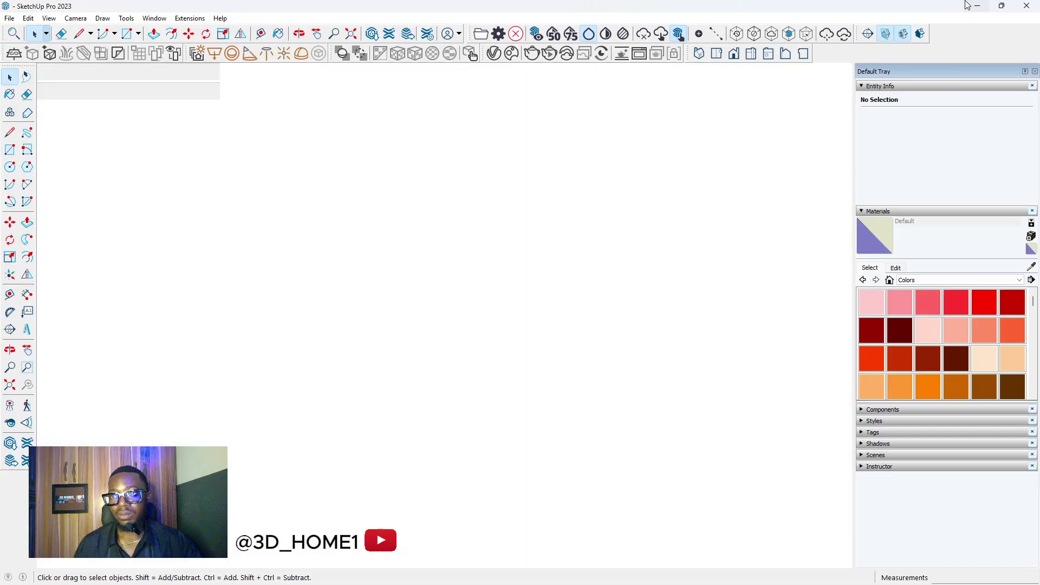
left_click(1026, 6)
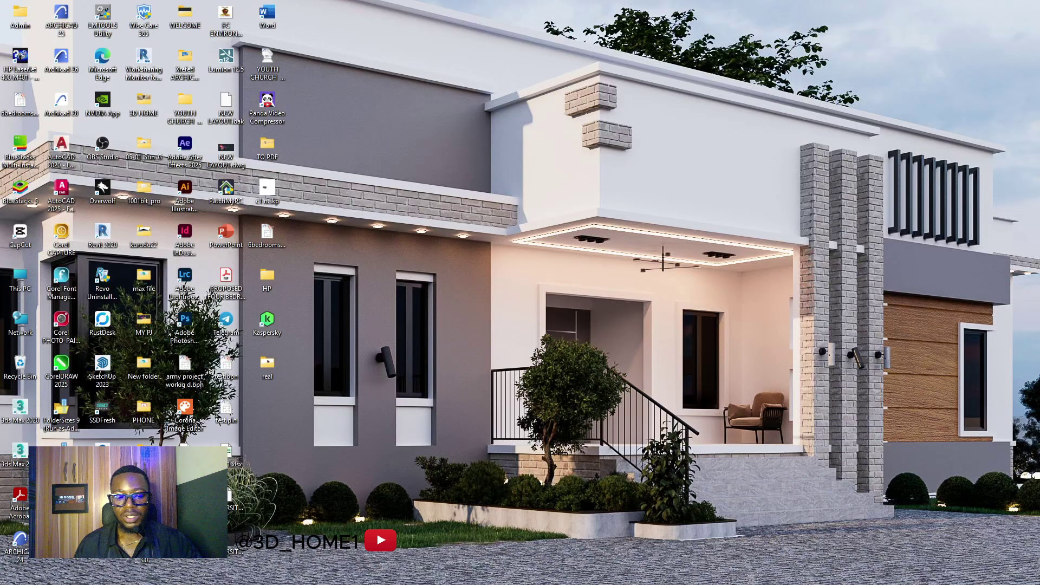
Switch to File Explorer and open the ALL folder inside Documents > DOCUMENT
mouse_move(510, 572)
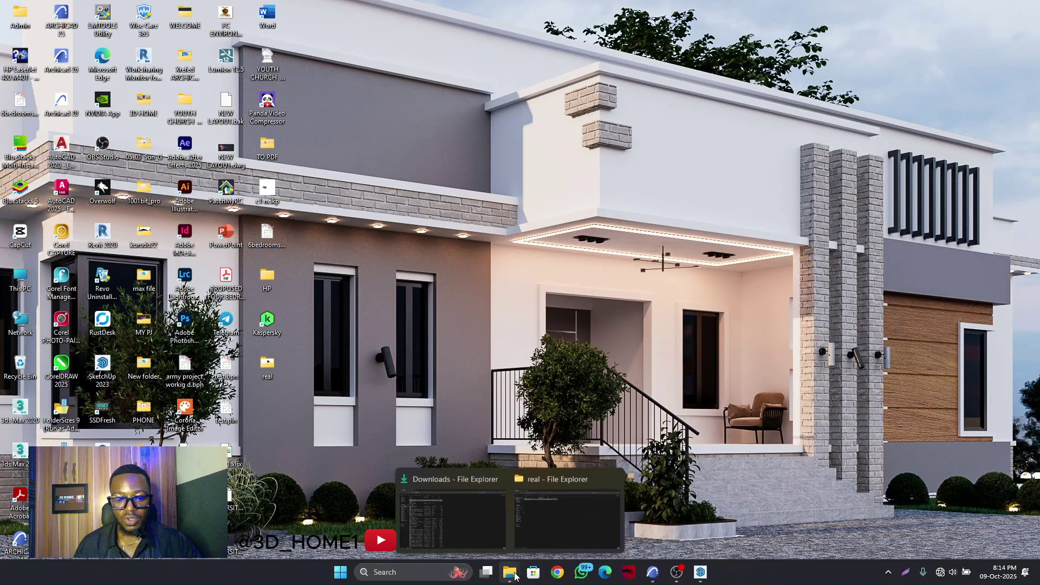
left_click(533, 521)
left_click(59, 190)
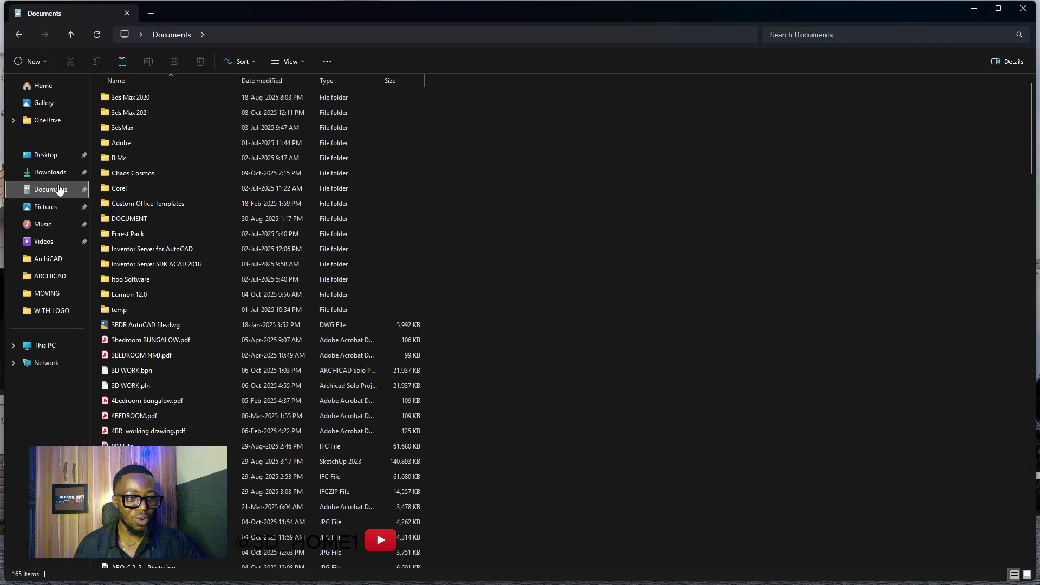
left_click(149, 219)
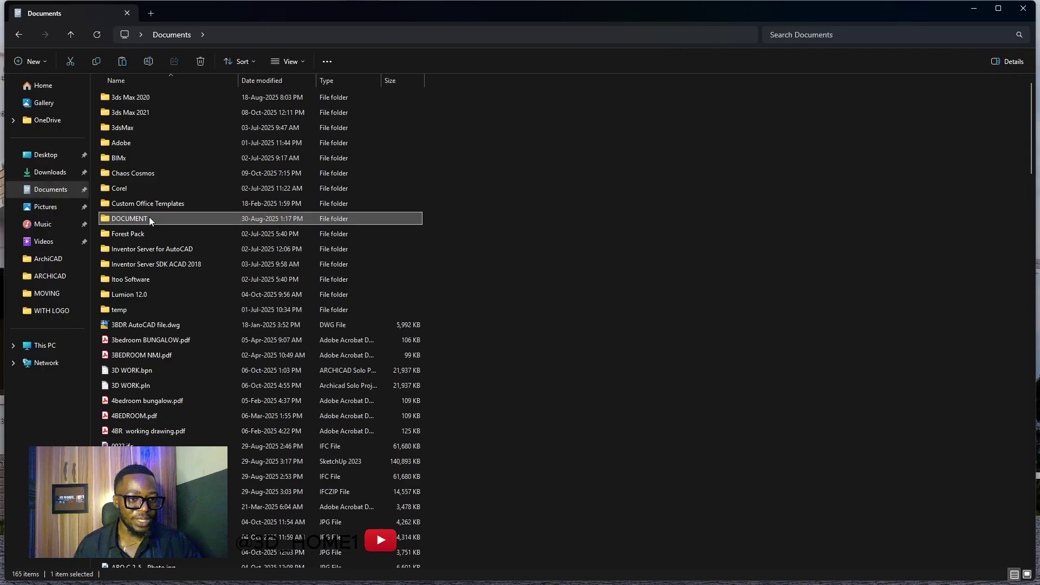
double_click(149, 219)
double_click(131, 110)
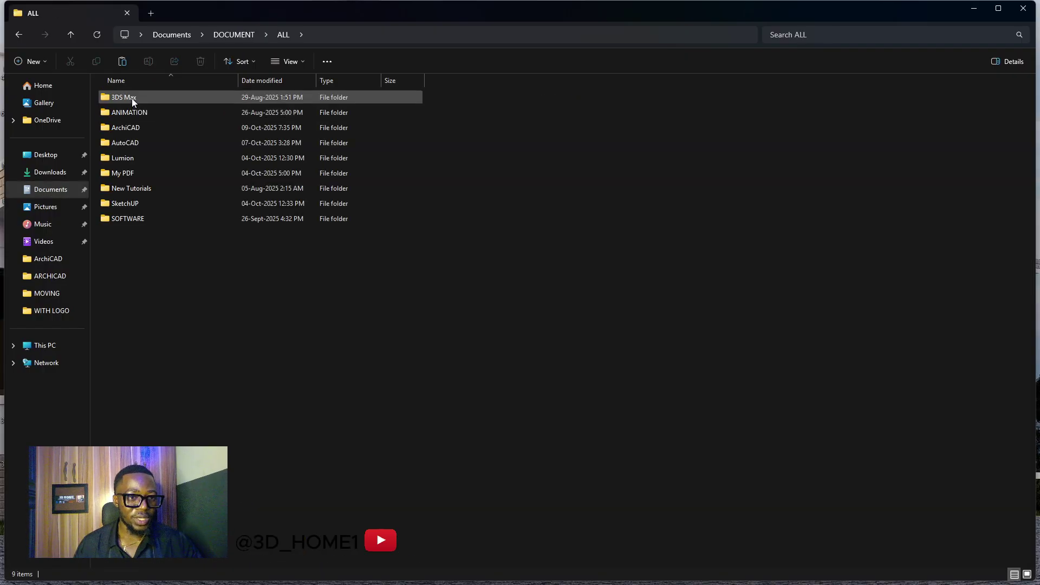
left_click(19, 34)
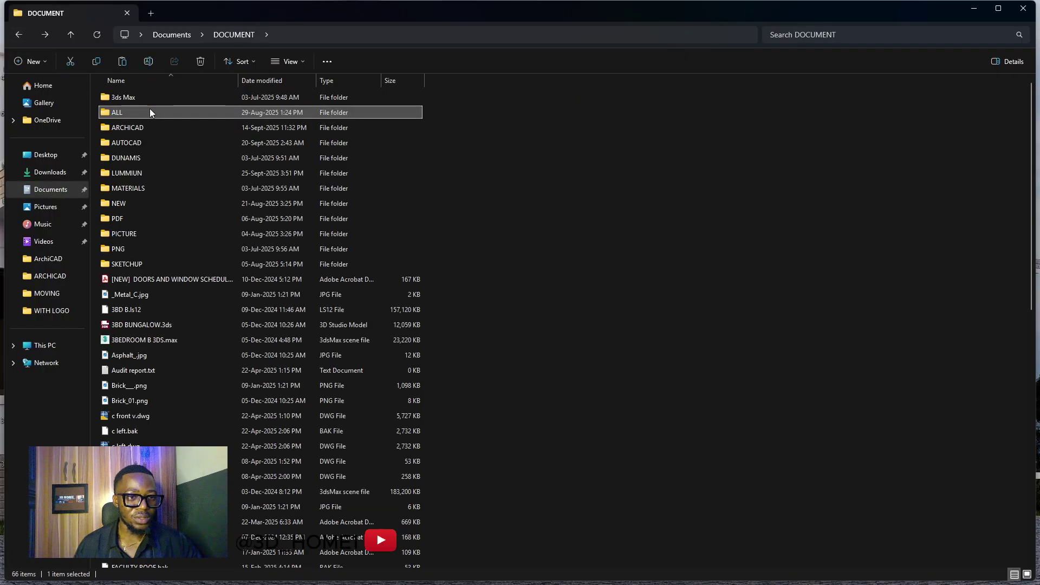
double_click(150, 113)
Open Bar+Wine+Glasses.skp from the M subfolder of the SketchUP folder
double_click(108, 173)
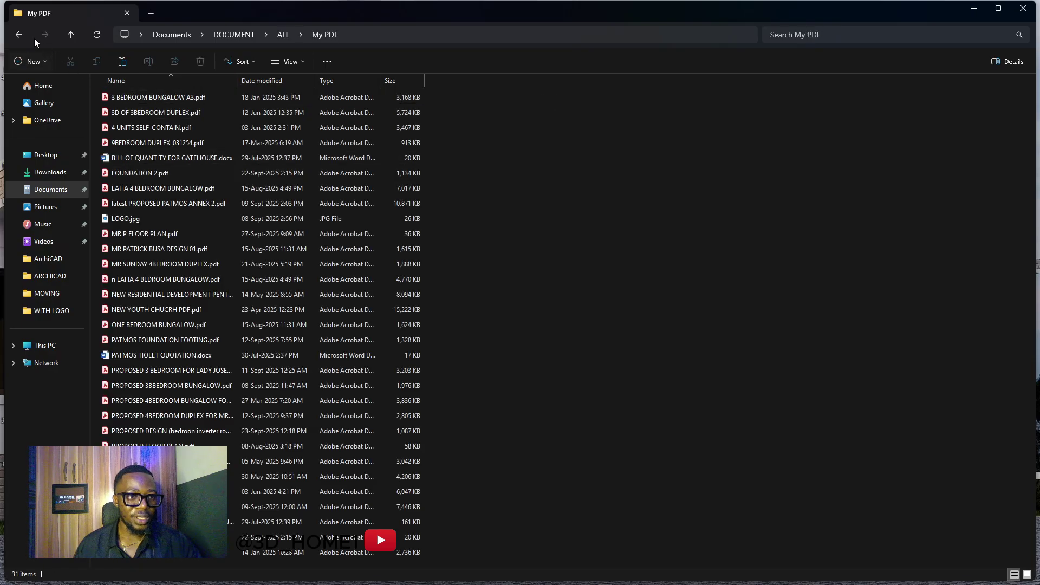
left_click(19, 34)
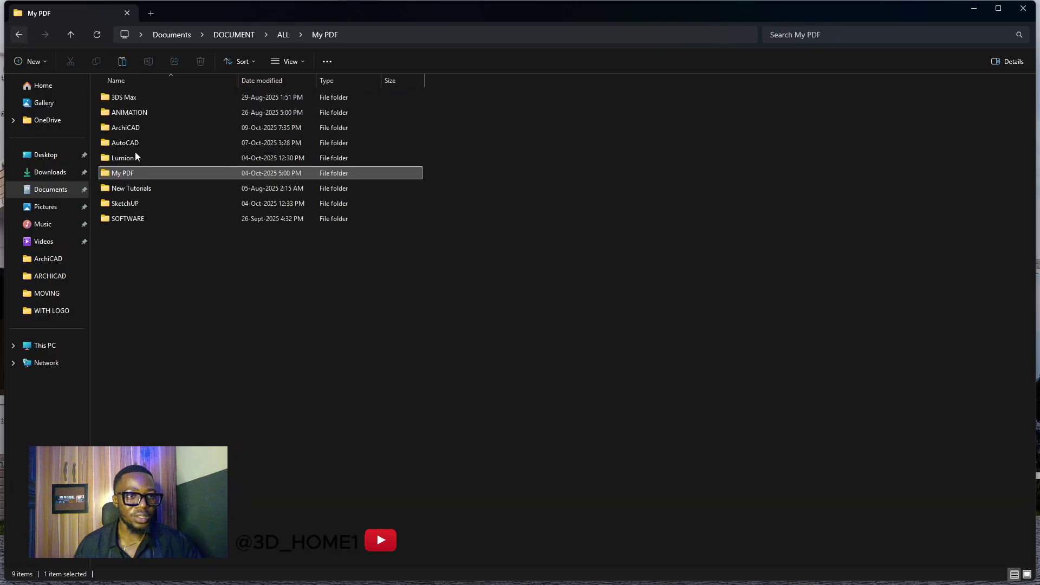
double_click(134, 204)
left_click(128, 98)
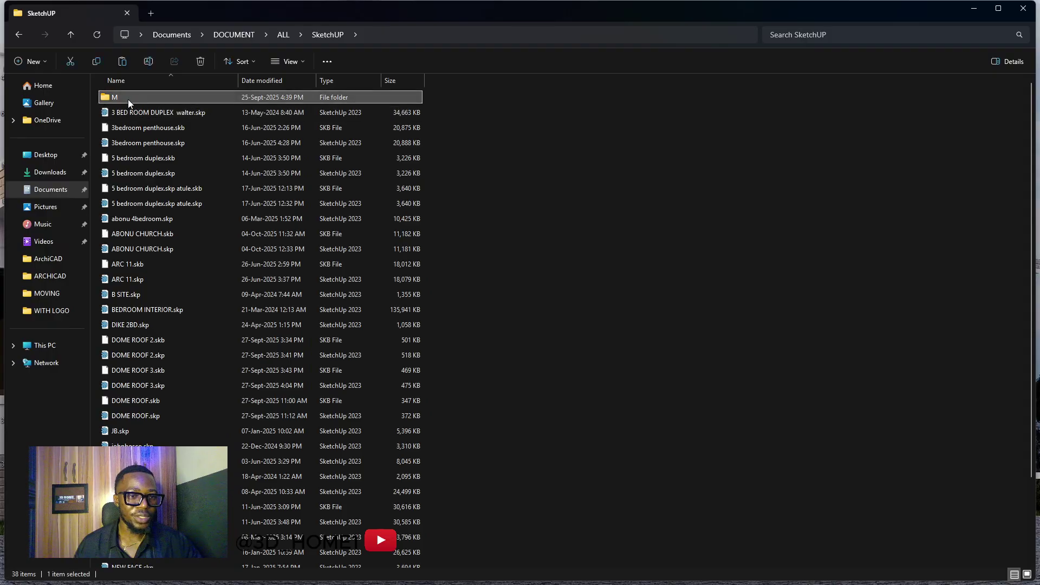
double_click(128, 99)
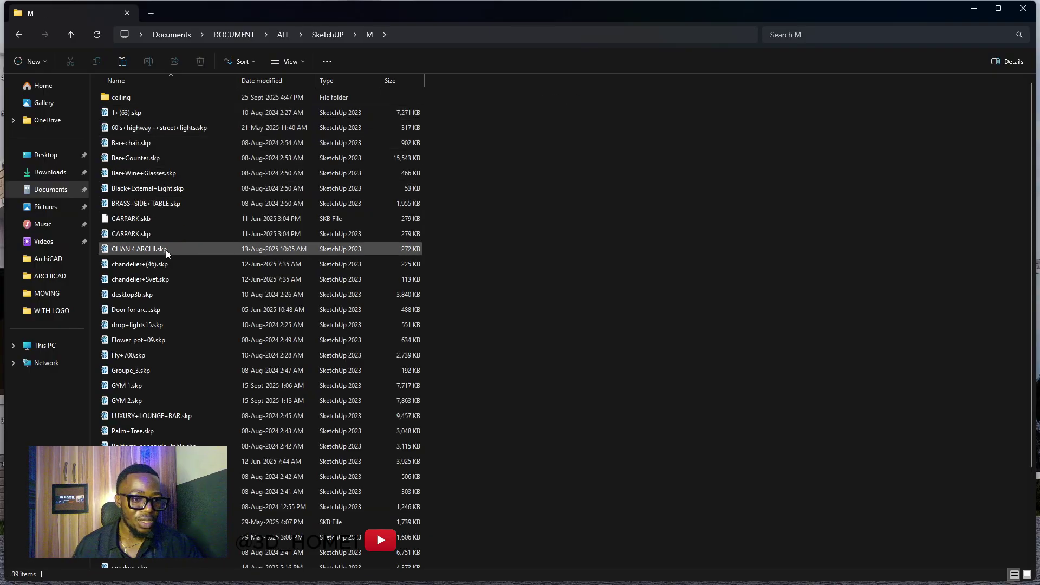
left_click(140, 173)
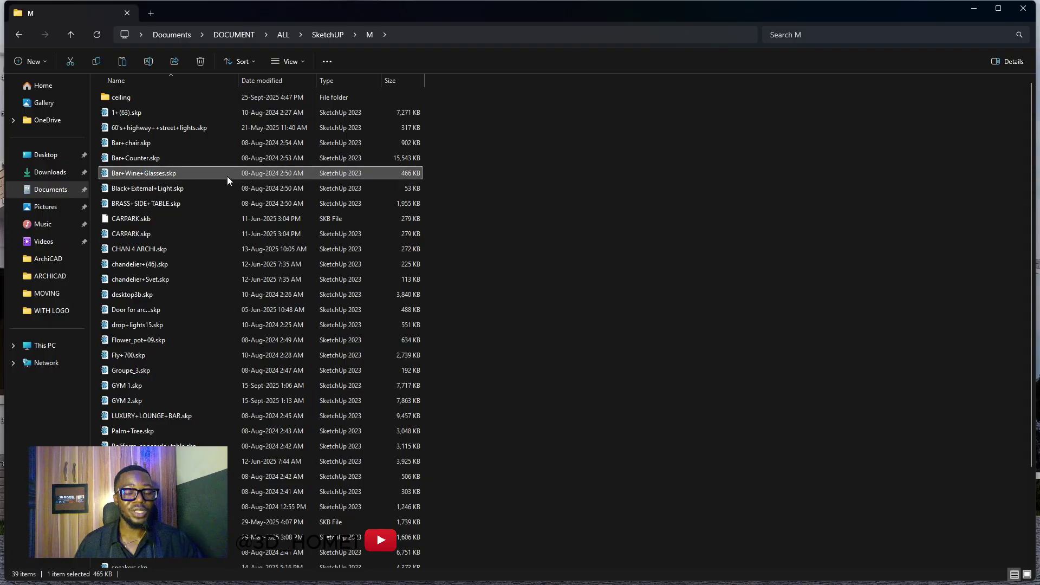
double_click(248, 173)
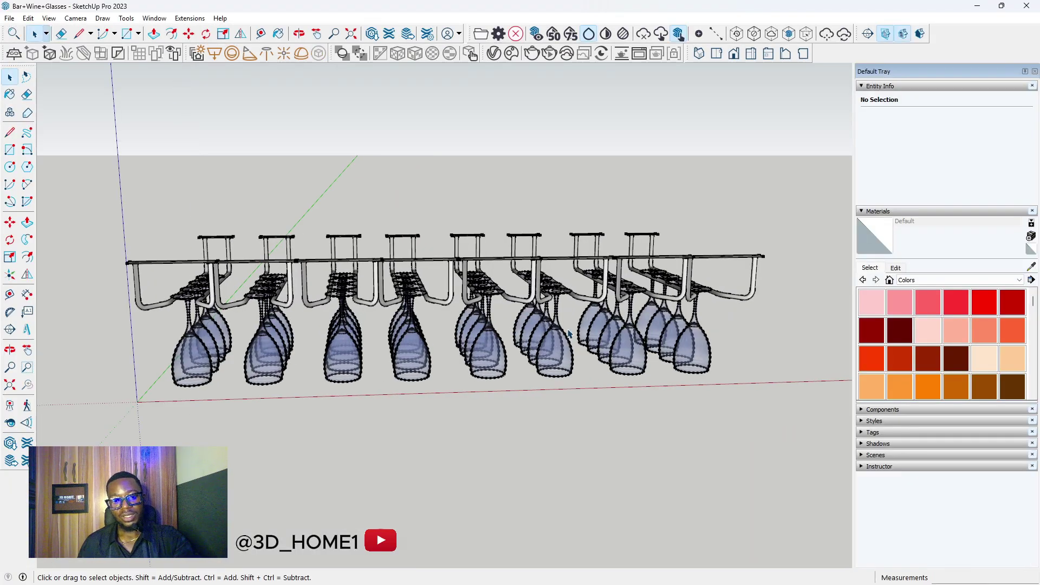
Examine the hanging wine glass rack model from several sides and at close range
mouse_move(561, 338)
middle_mouse_down()
mouse_move(557, 326)
mouse_move(377, 324)
mouse_move(411, 274)
mouse_move(488, 304)
mouse_move(262, 257)
mouse_move(598, 335)
mouse_move(652, 327)
mouse_move(552, 298)
mouse_move(374, 308)
middle_mouse_up()
scroll(374, 307, "up", 10)
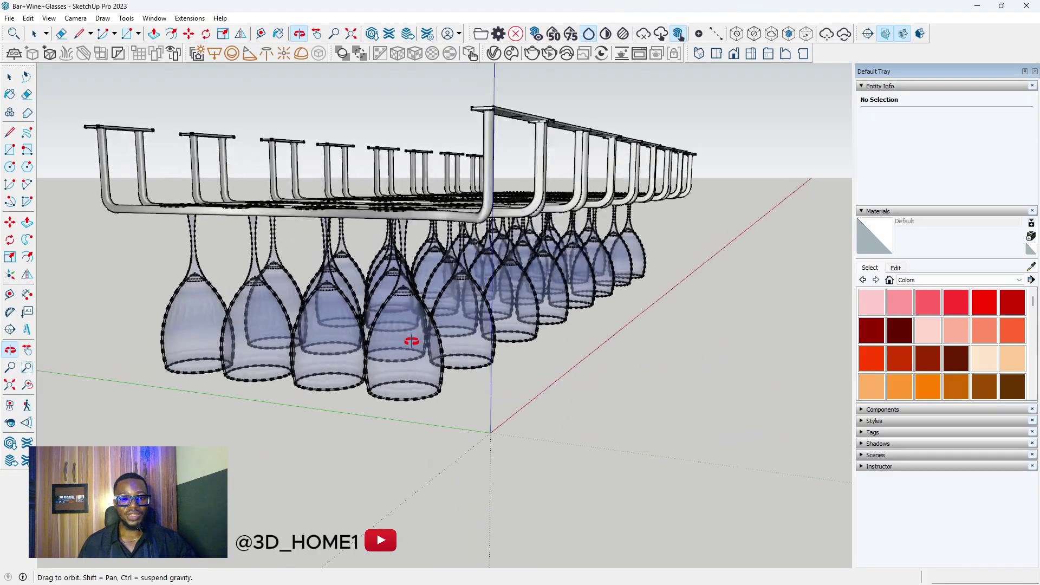
scroll(316, 337, "down", 5)
middle_click_drag(432, 342, 332, 355)
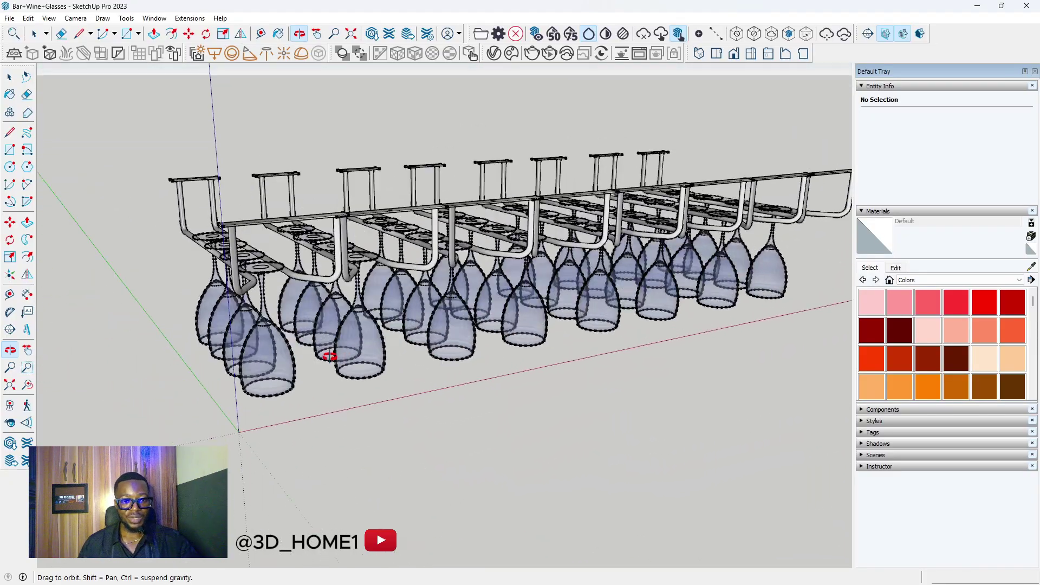
scroll(346, 286, "up", 4)
middle_click_drag(347, 282, 330, 311)
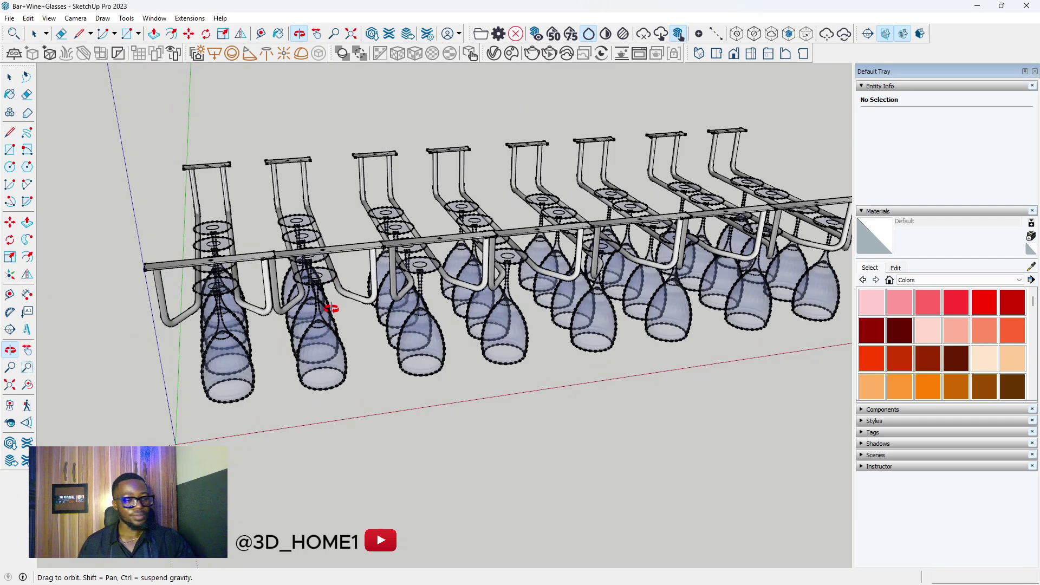
scroll(202, 300, "down", 4)
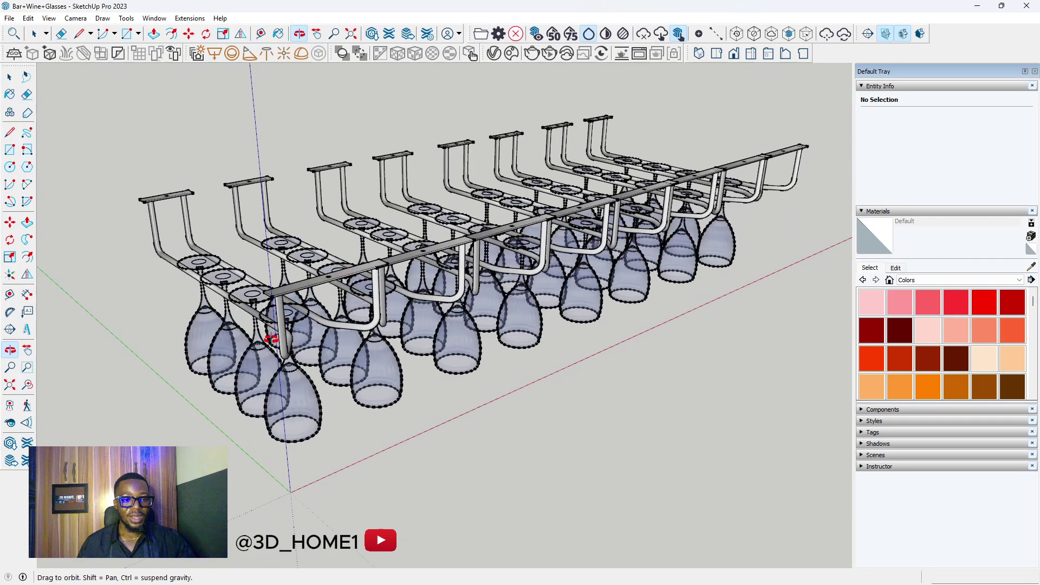
middle_click_drag(267, 342, 217, 364)
scroll(401, 305, "up", 4)
scroll(209, 302, "down", 3)
scroll(216, 364, "up", 6)
scroll(251, 321, "down", 3)
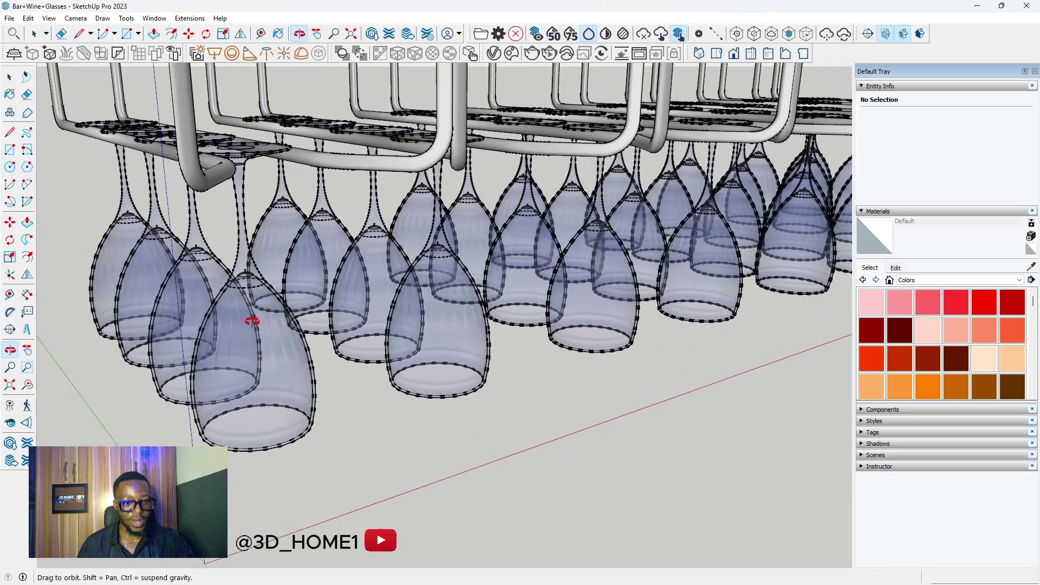
middle_click_drag(251, 320, 239, 343)
scroll(364, 305, "down", 2)
scroll(364, 305, "down", 2)
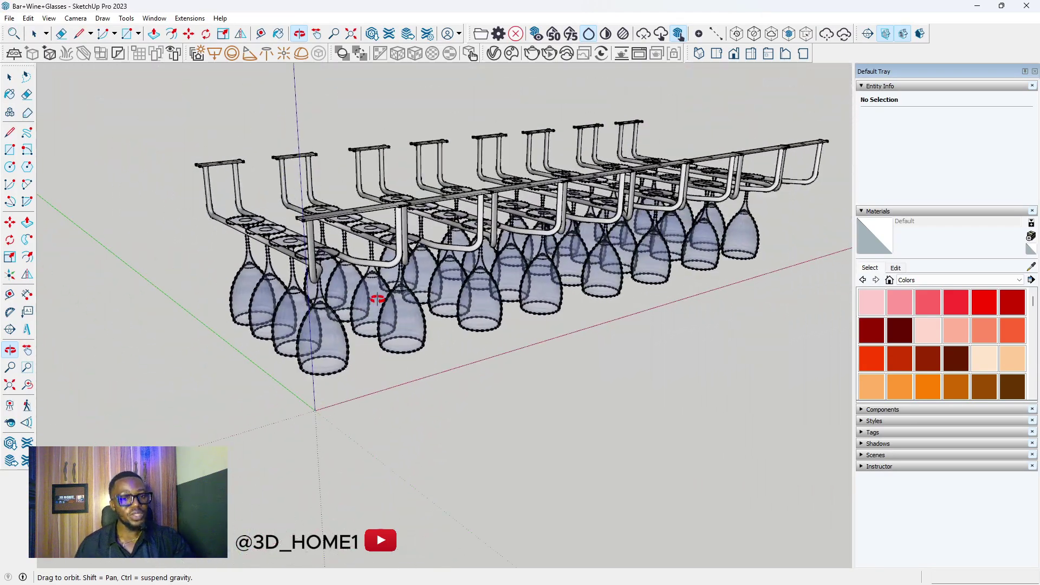
Copy the end group of four hanging glasses to an empty spot beside the rack and select the copy
key("space")
double_click(314, 290)
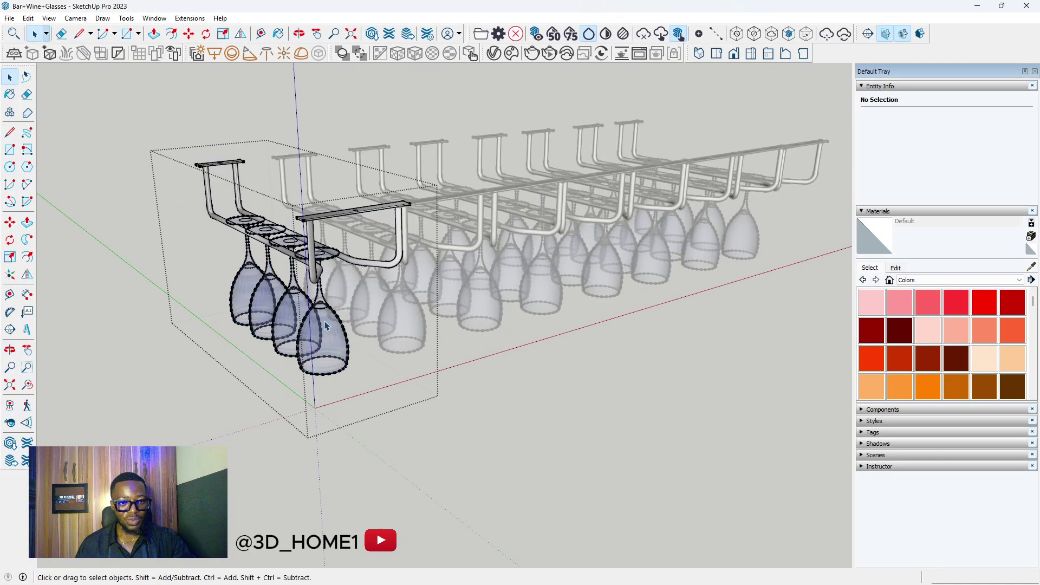
key("Escape")
left_click(314, 289)
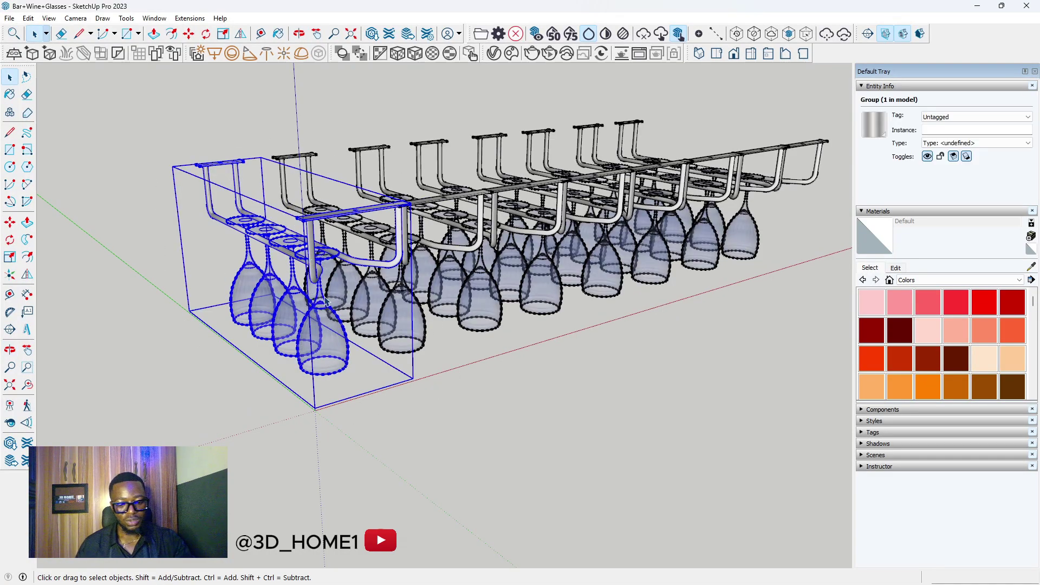
key("m")
key("ctrl")
left_click(515, 360)
scroll(411, 390, "down", 2)
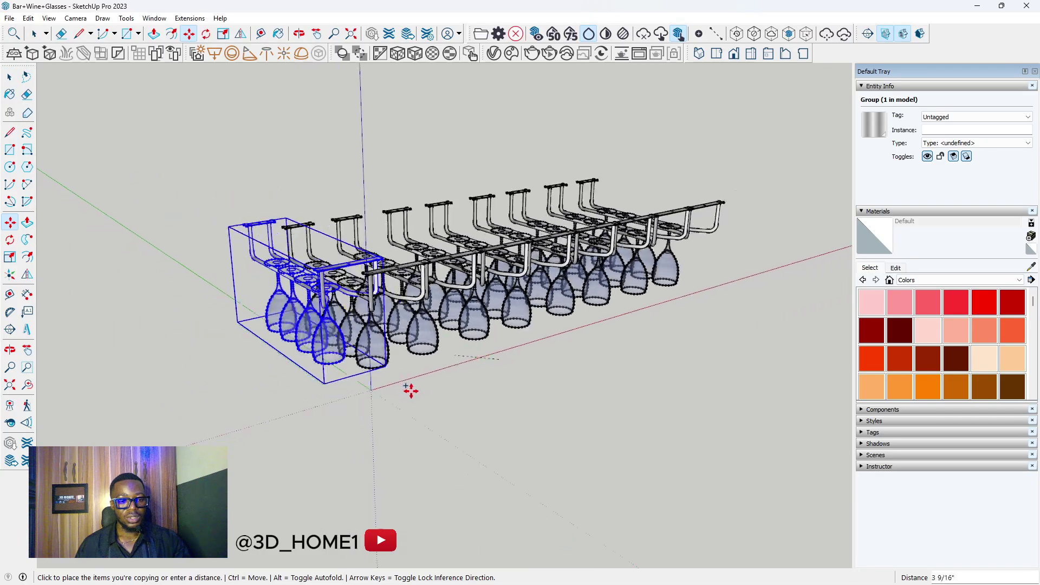
left_click(263, 425)
scroll(452, 389, "down", 2)
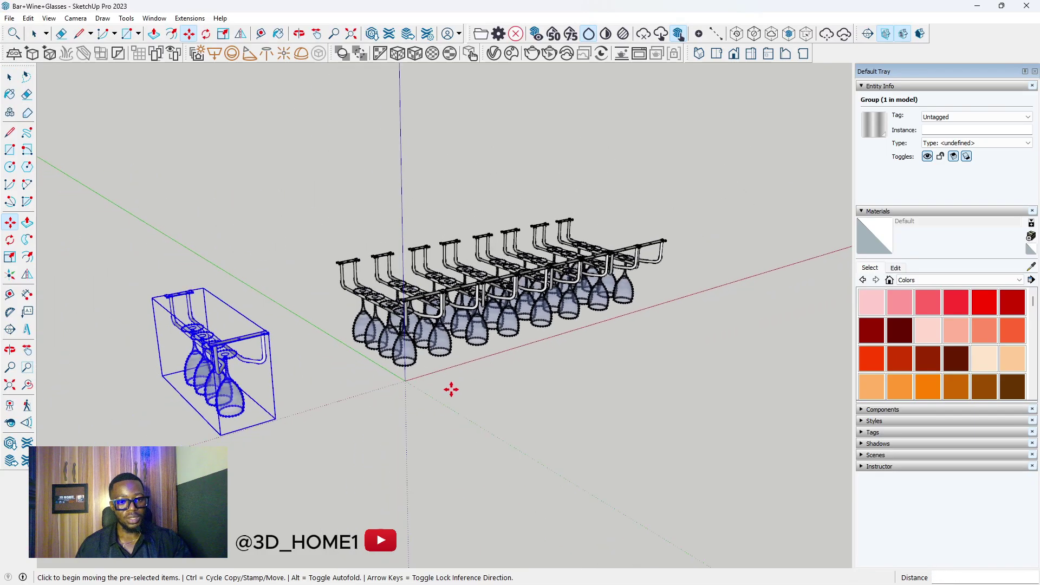
key("space")
scroll(375, 337, "down", 1)
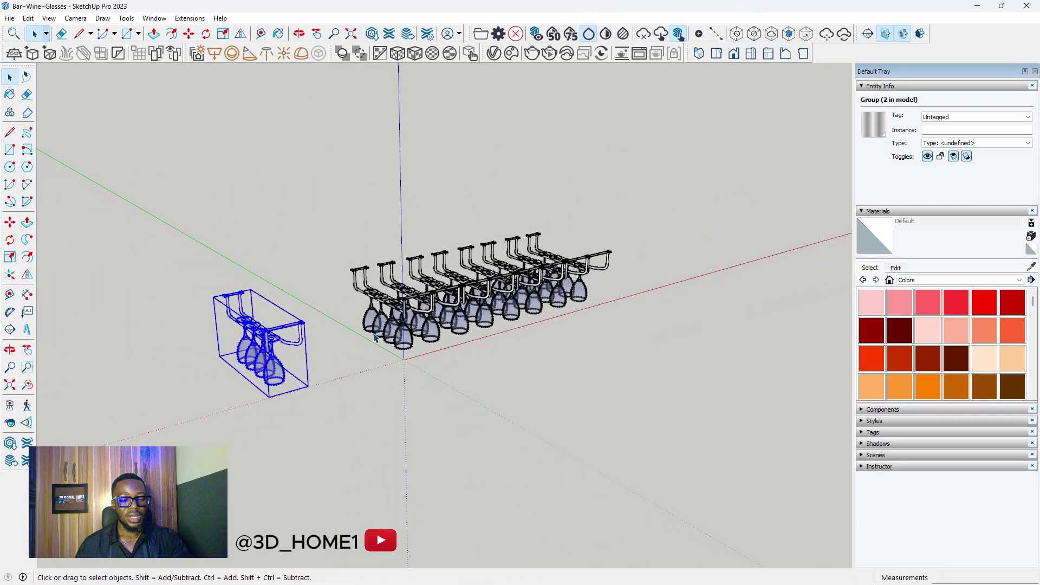
left_click(394, 379)
left_click_drag(233, 232, 320, 458)
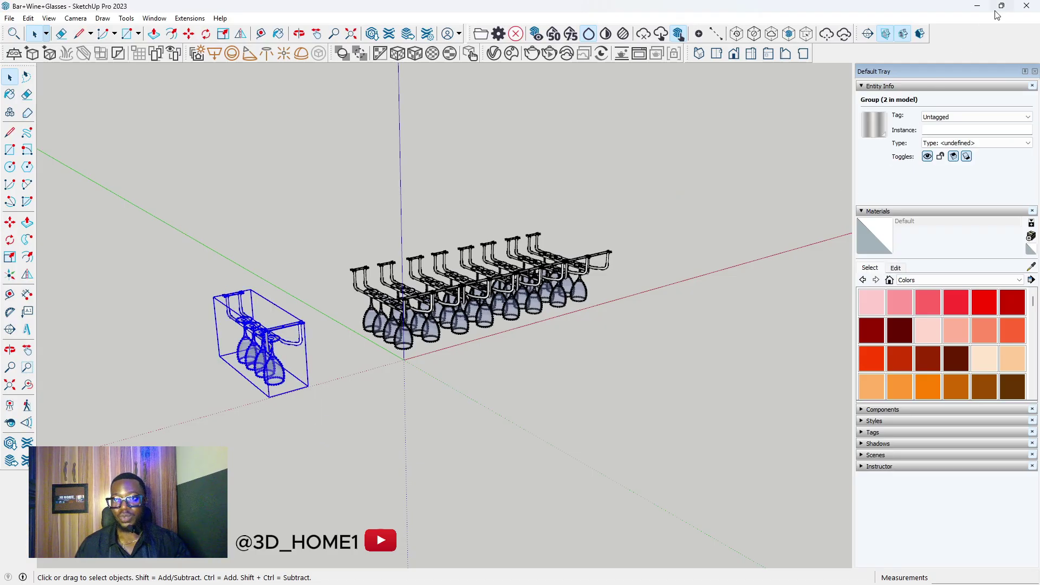
Put away the open windows and start a new SketchUp model from the Architectural Millimeters template
left_click(977, 6)
left_click(1021, 5)
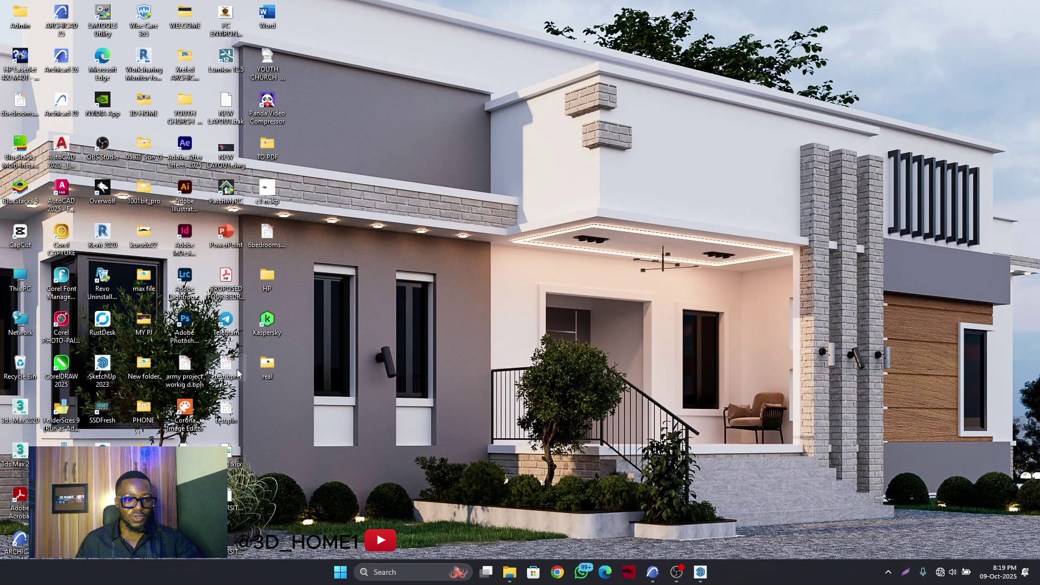
left_click(112, 376)
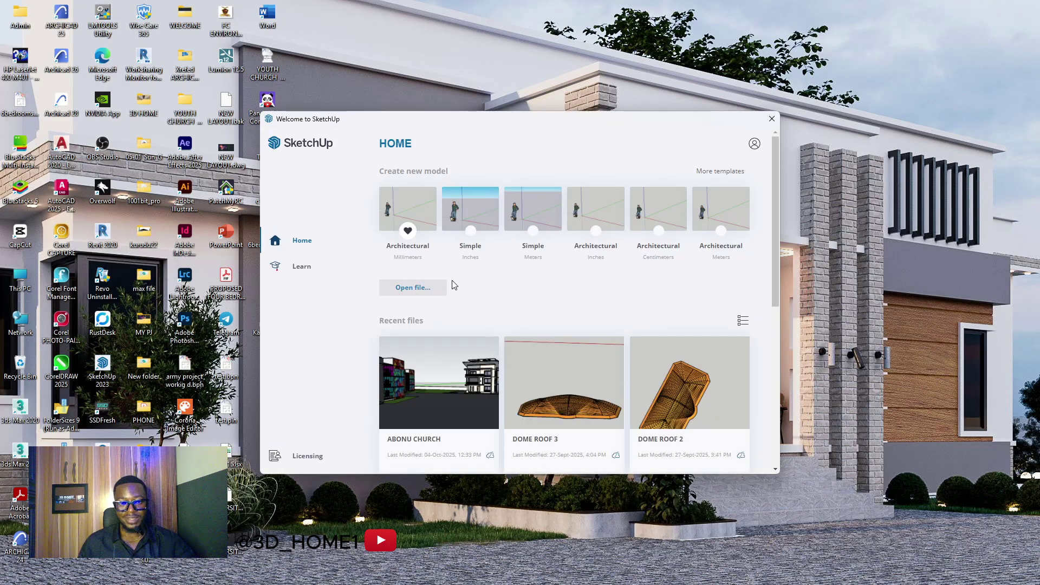
left_click(406, 219)
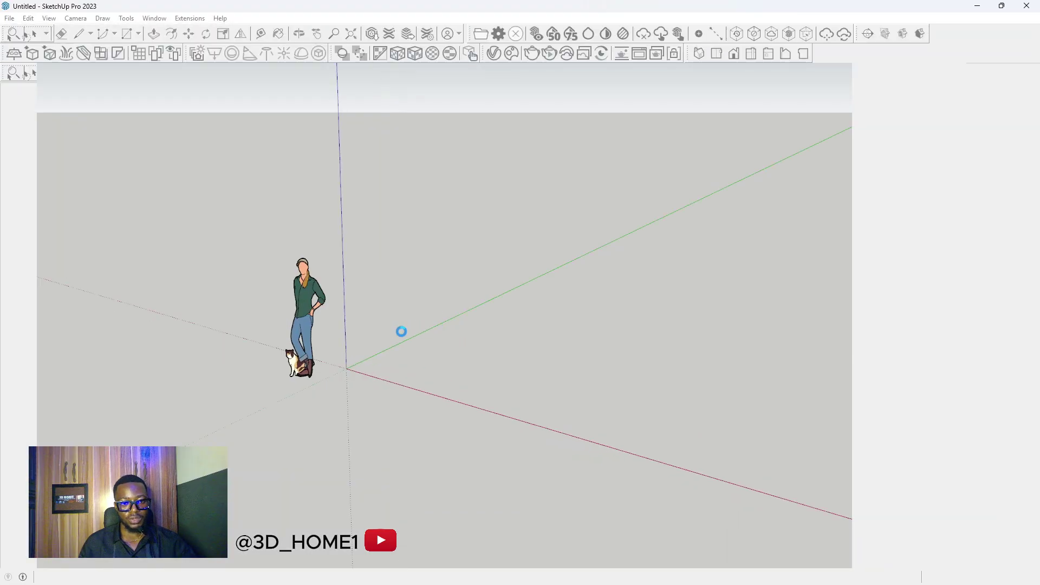
Delete the default scale figure and paste the copied rack section with four hanging glasses at the origin
left_click(275, 311)
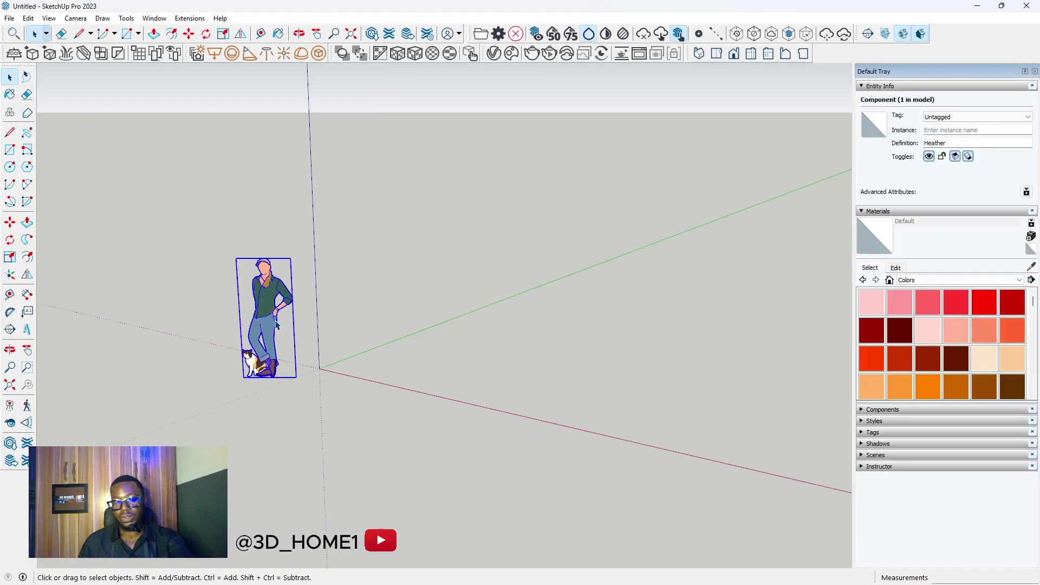
key("Delete")
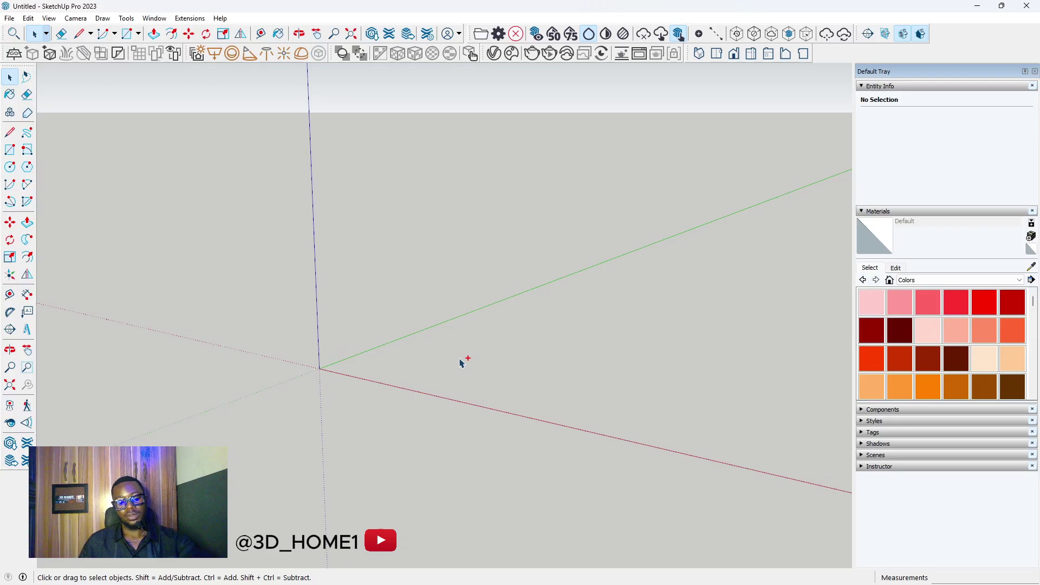
key("ctrl+v")
left_click(320, 368)
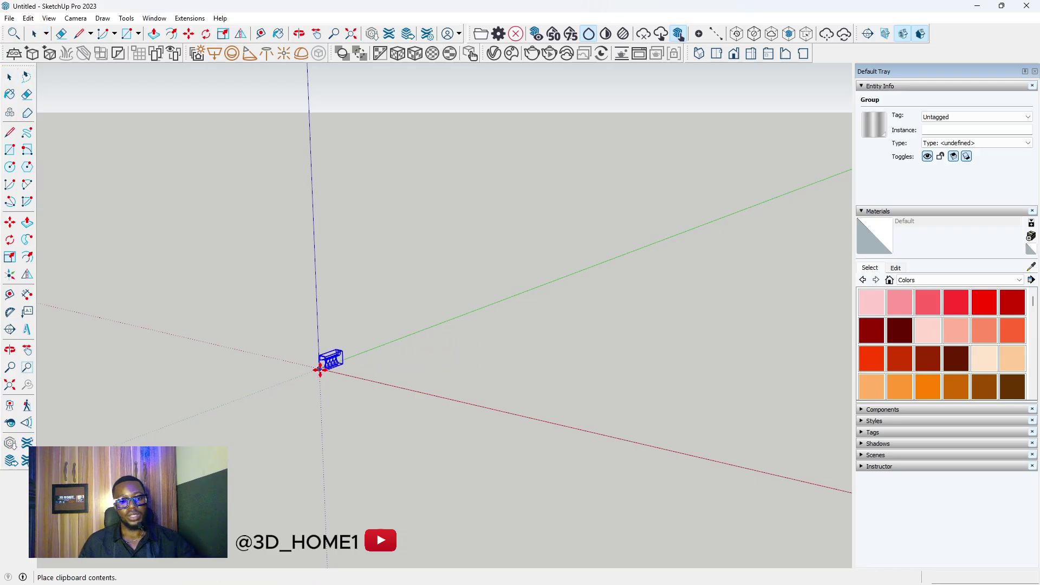
key("m")
scroll(329, 355, "up", 2)
key("space")
left_click(418, 355)
scroll(332, 373, "up", 8)
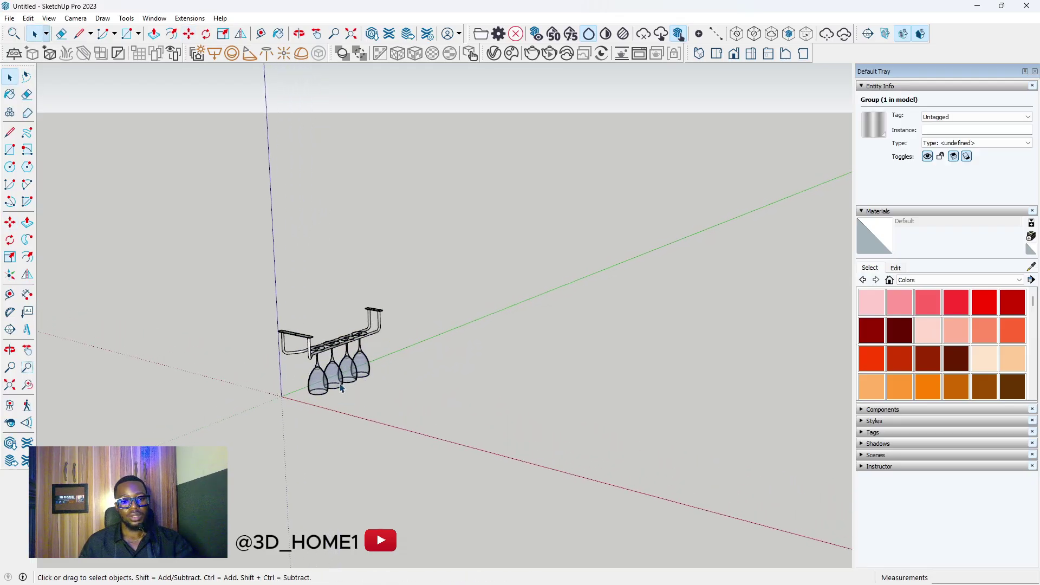
scroll(450, 388, "down", 5)
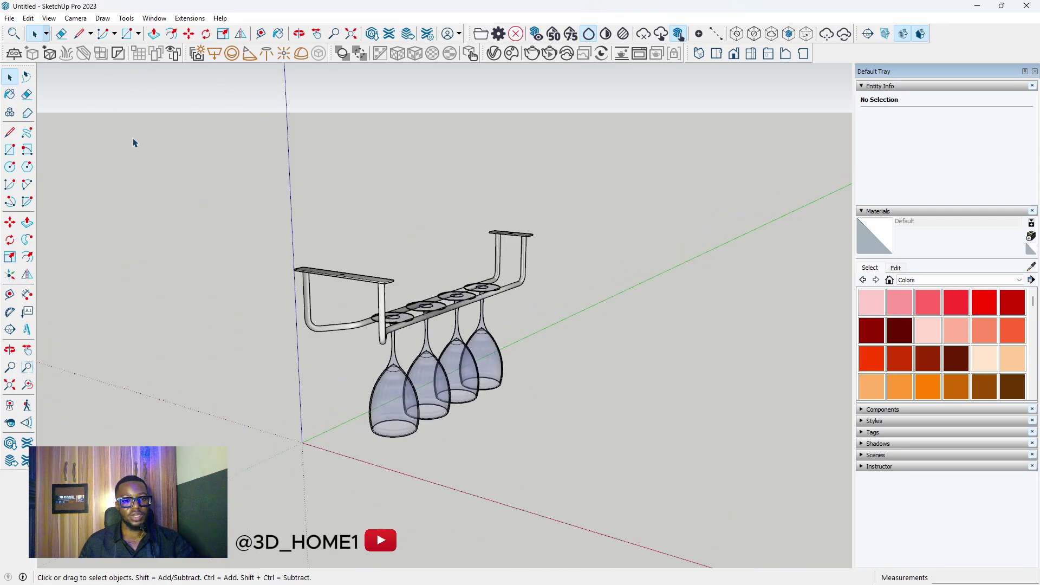
Save the model as GLASS CUP in SketchUp 2019 format in the real folder on the Desktop
left_click(9, 18)
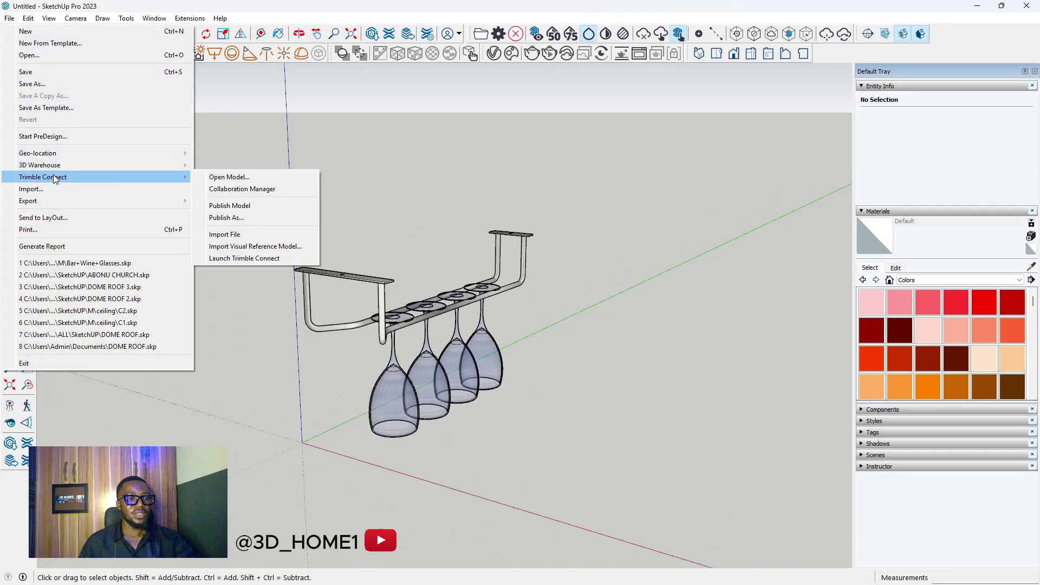
left_click(32, 85)
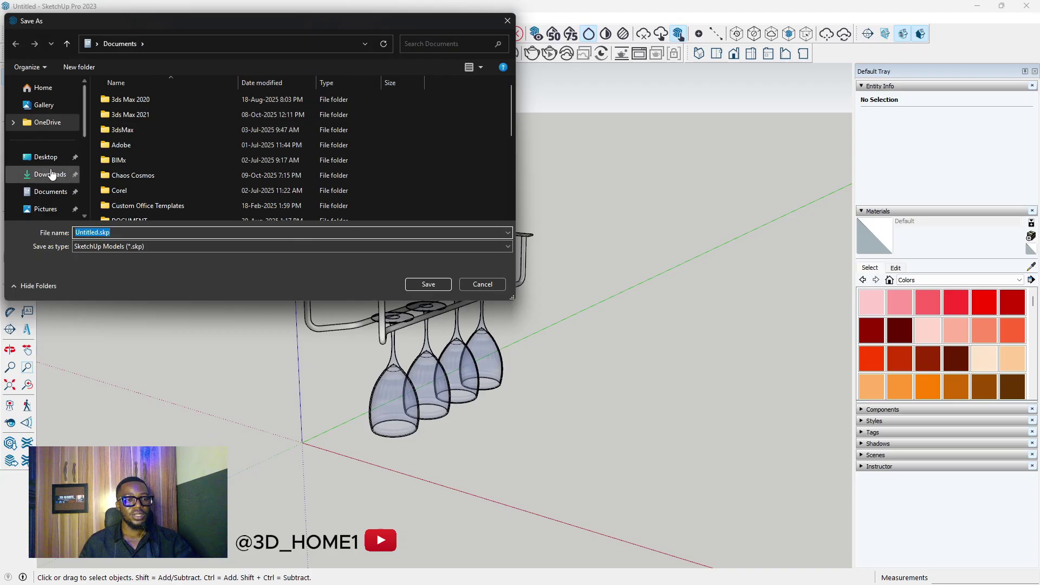
left_click(53, 174)
left_click(46, 156)
scroll(155, 162, "down", 6)
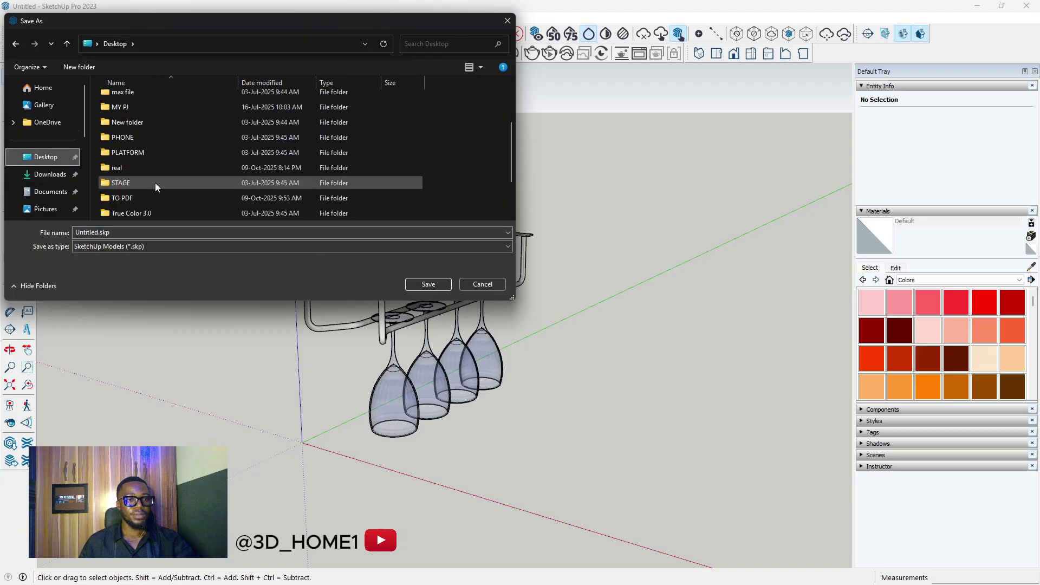
double_click(121, 108)
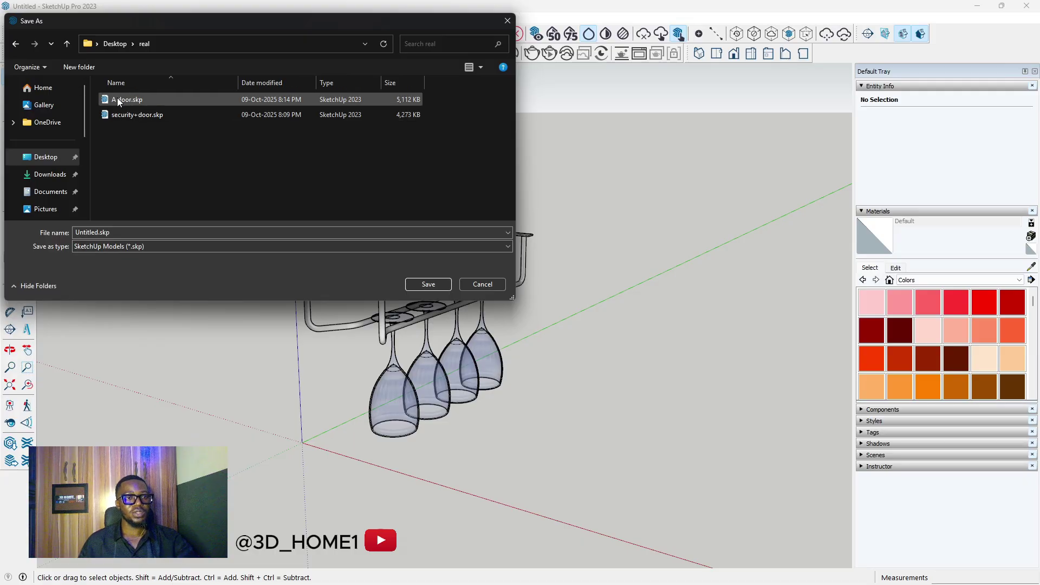
left_click(130, 233)
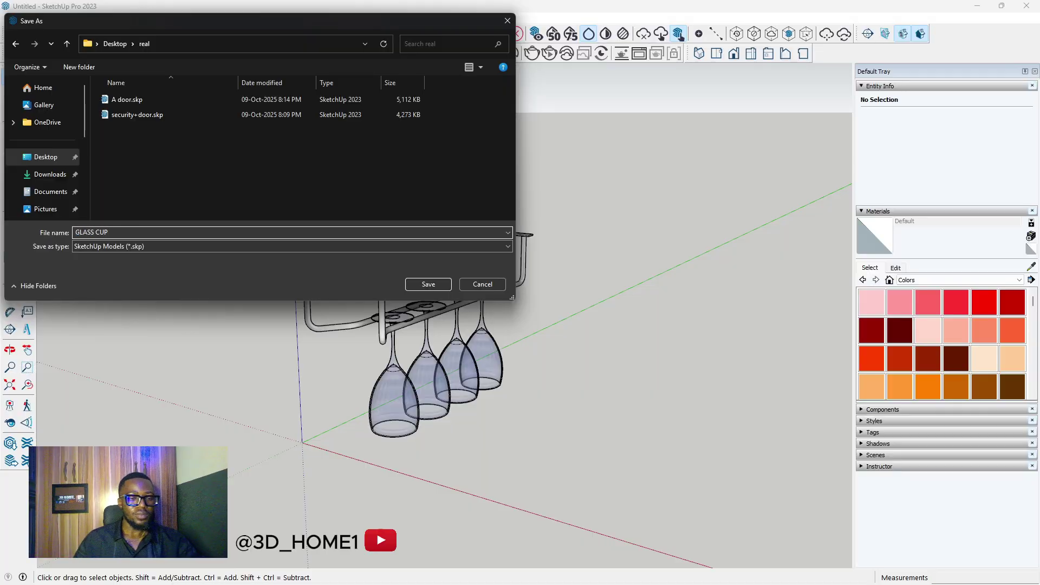
left_click(129, 242)
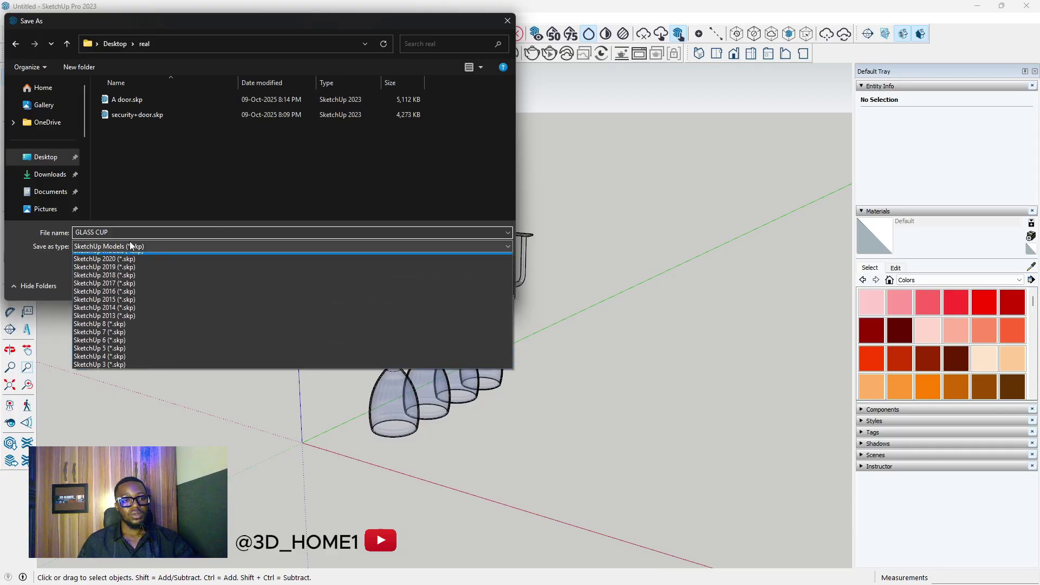
left_click(132, 271)
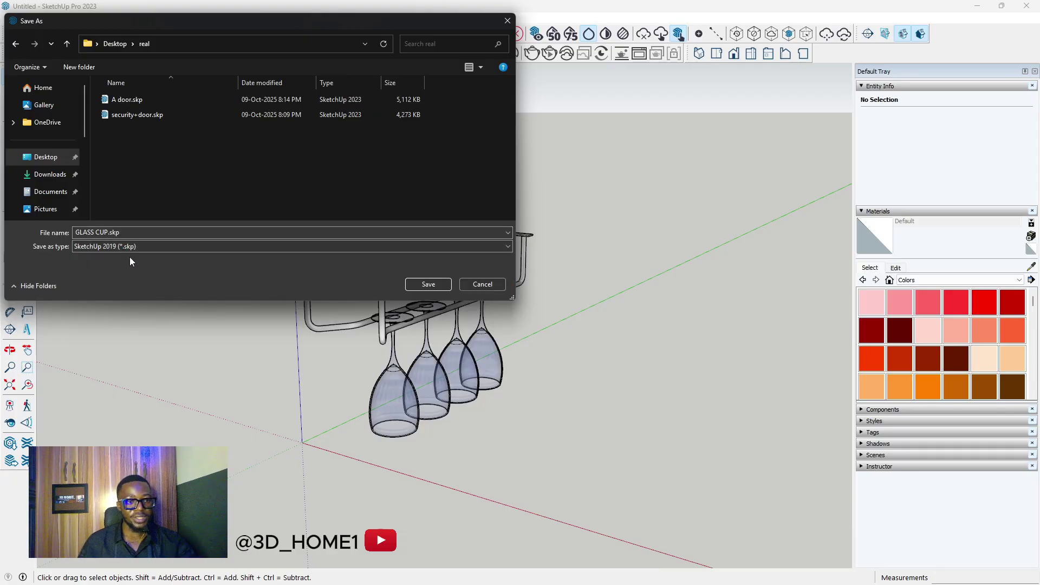
left_click(428, 285)
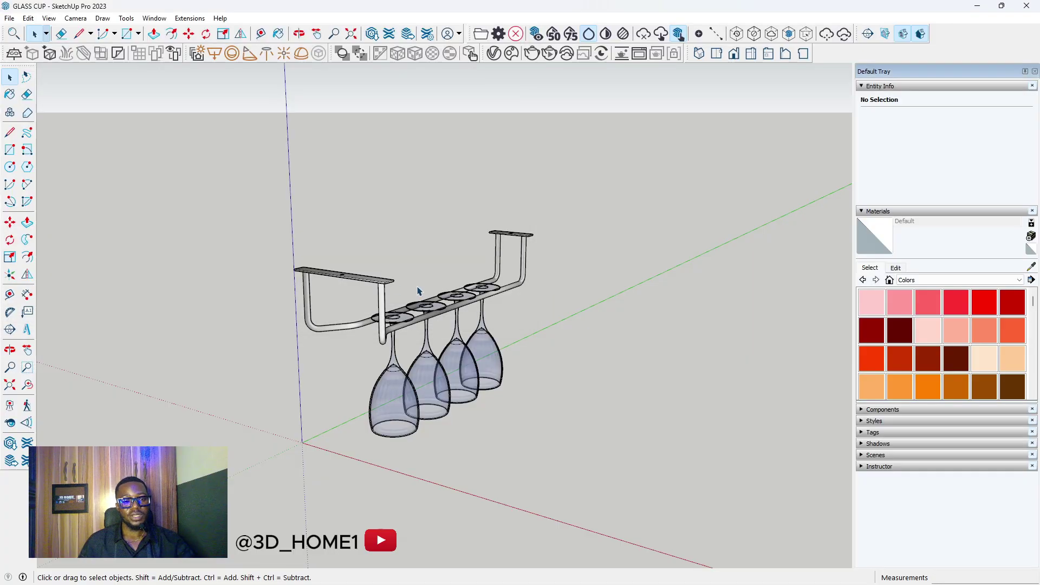
Close SketchUp and switch to the Archicad four-bedroom house project's 1. Story floor plan
left_click(1026, 6)
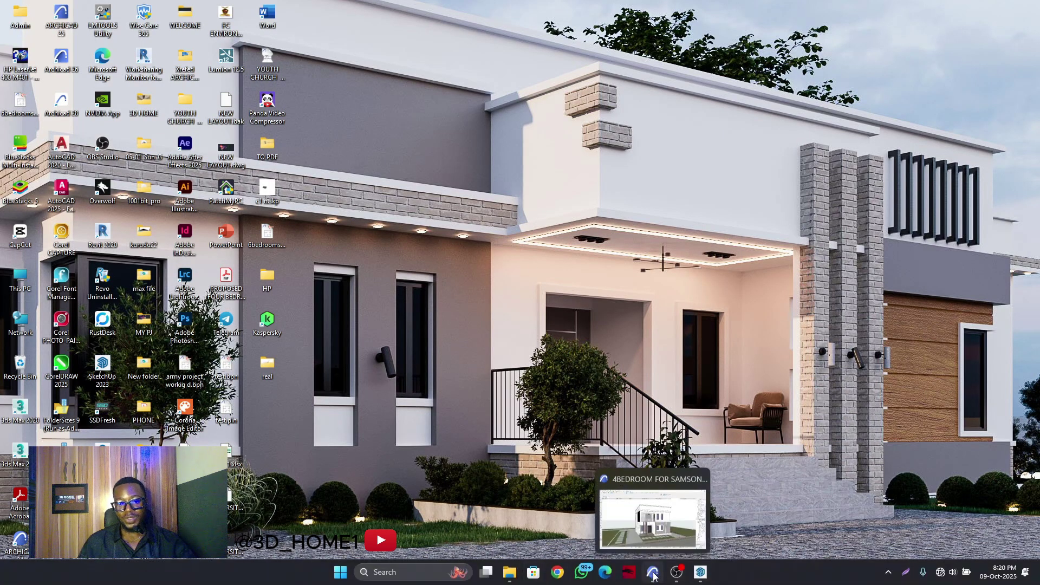
left_click(621, 518)
left_click_drag(620, 518, 277, 291)
left_click(65, 91)
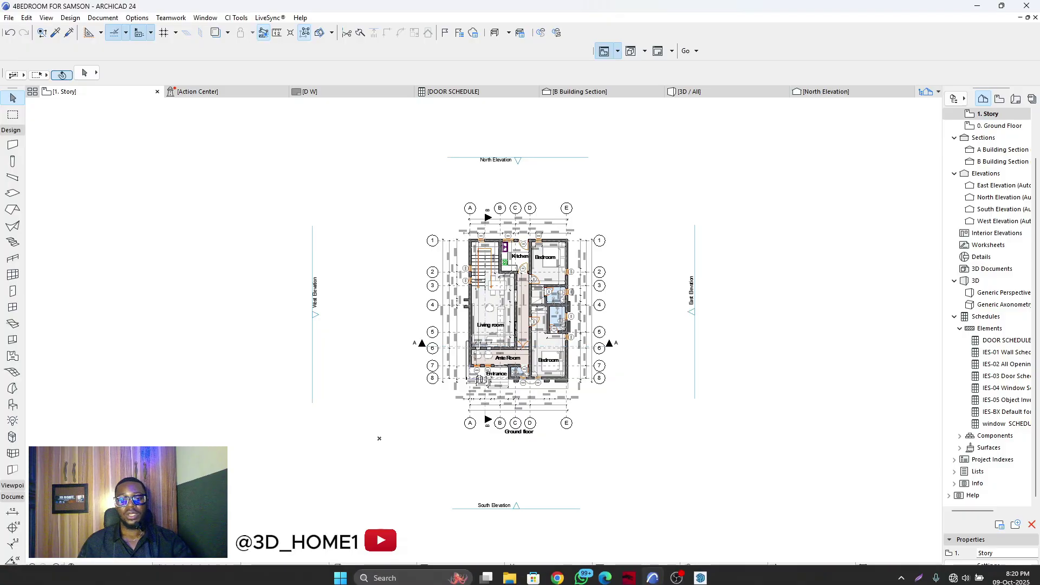
mouse_move(670, 561)
left_click(509, 572)
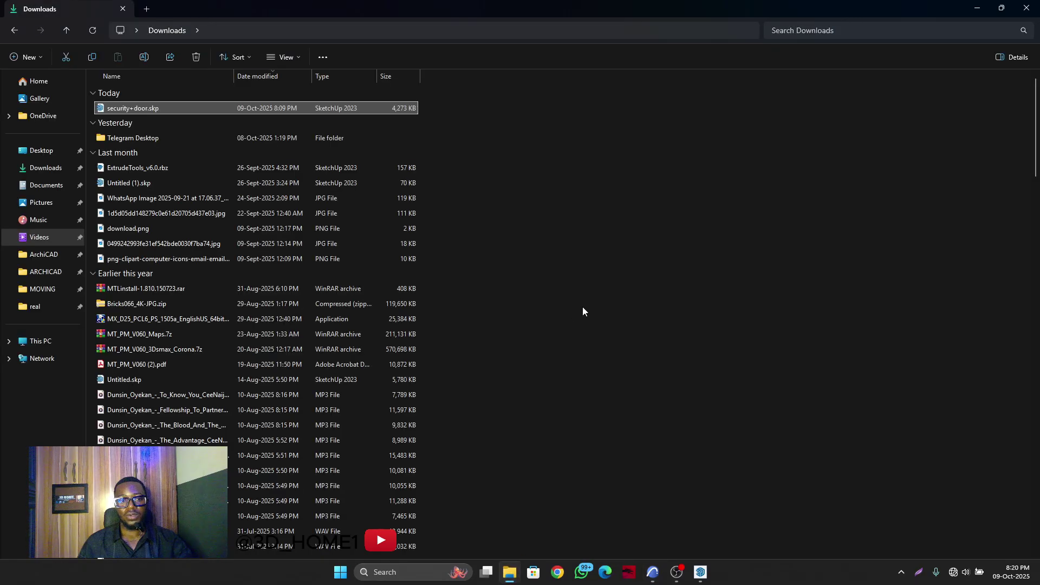
key("alt+F4")
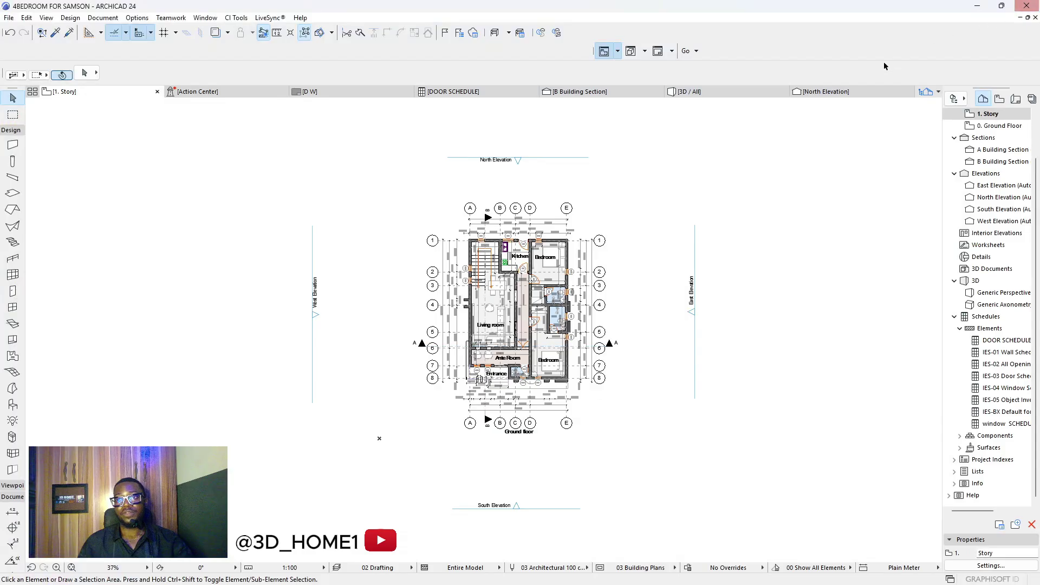
Merge A door.skp from the Desktop's real folder into the Archicad 1. Story plan, placing it in the empty area beside the house
left_click(987, 6)
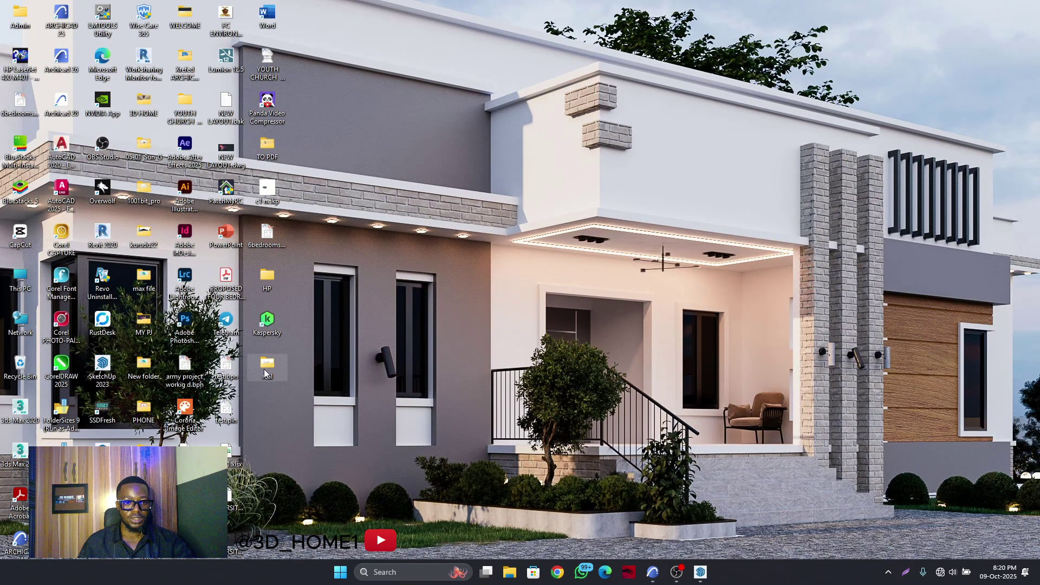
double_click(265, 373)
left_click(115, 96)
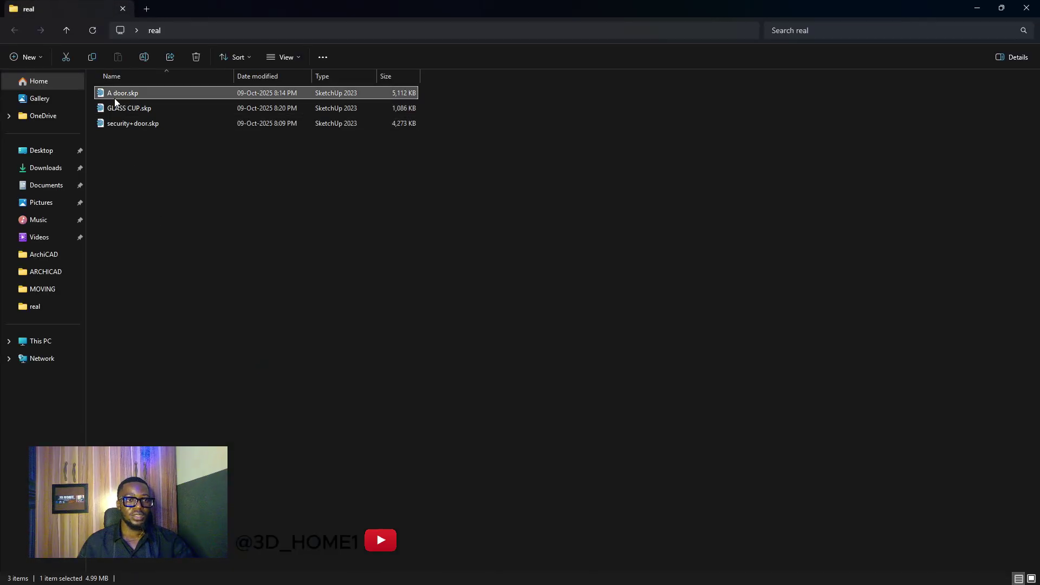
left_click_drag(110, 91, 335, 468)
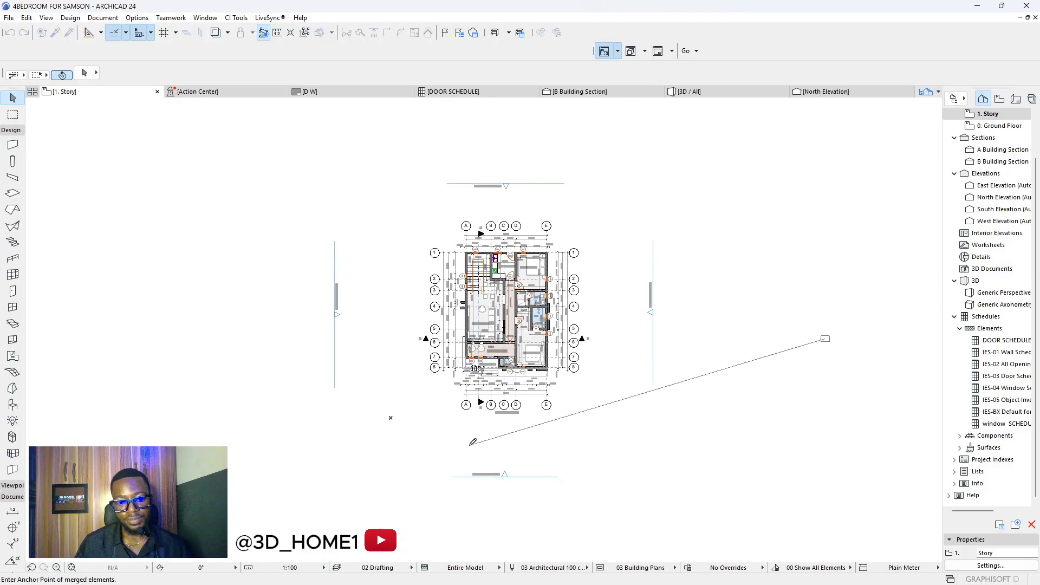
left_click(451, 449)
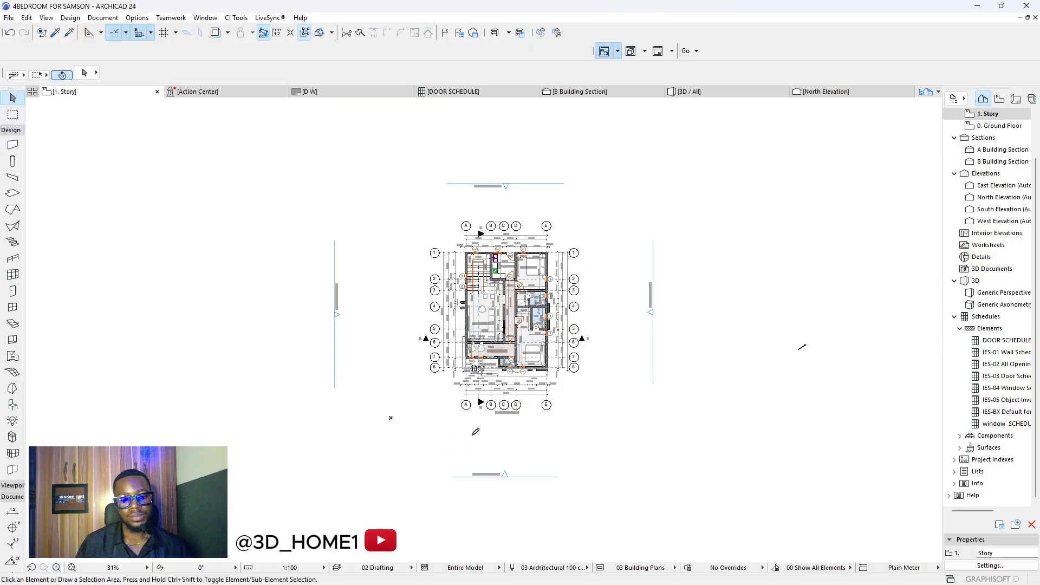
Examine the imported A door object in plan, both up close and in relation to the house
scroll(800, 350, "up", 10)
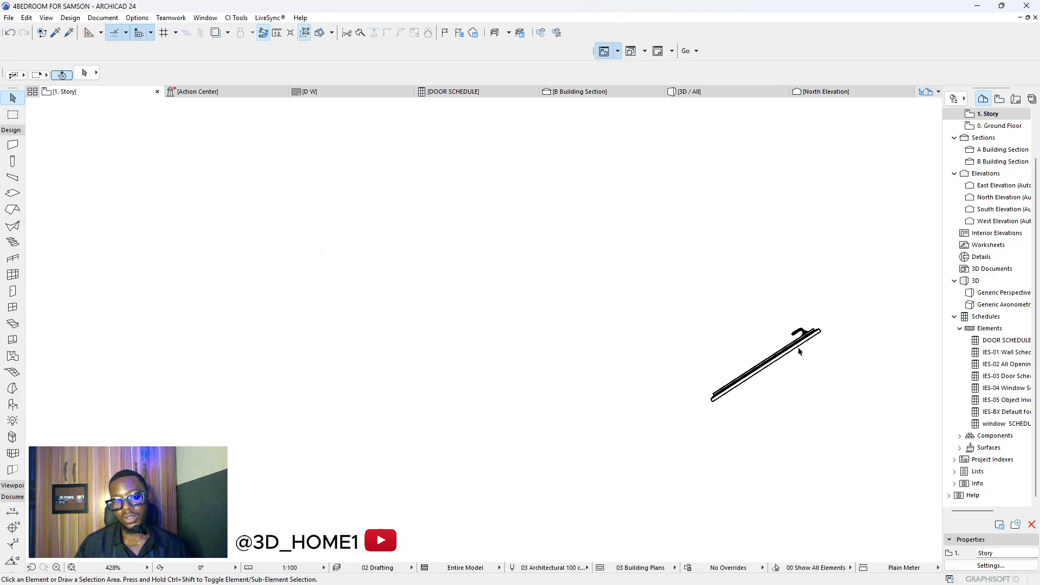
scroll(800, 350, "up", 5)
scroll(800, 349, "down", 5)
scroll(522, 302, "down", 1)
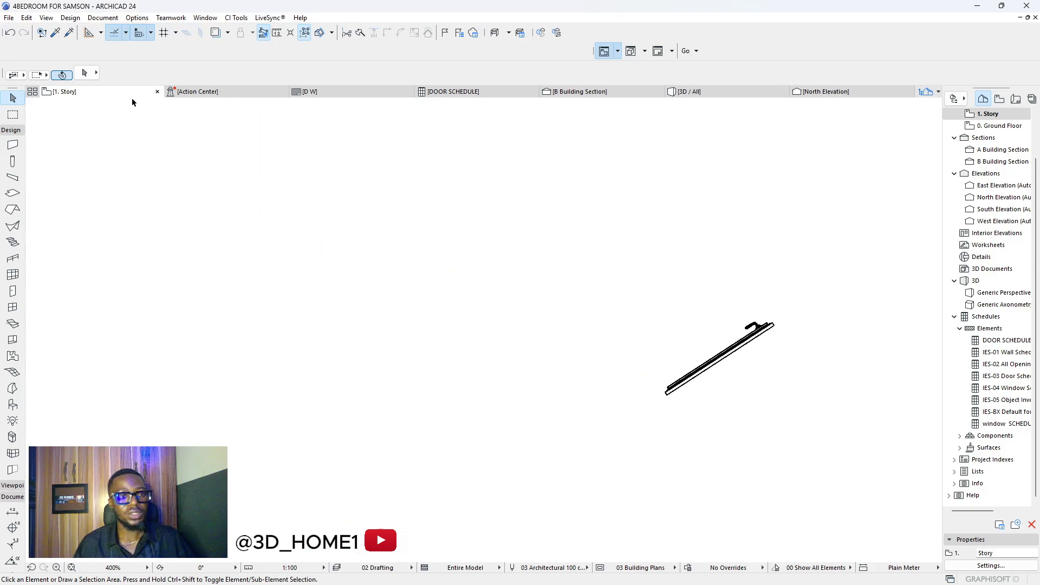
scroll(421, 377, "down", 3)
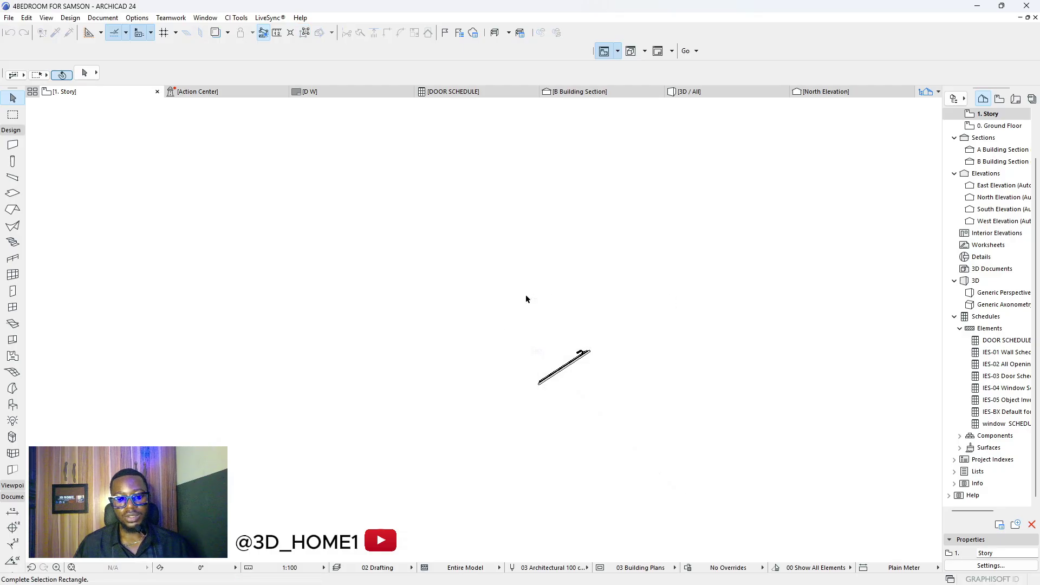
left_click(563, 367)
scroll(524, 382, "down", 8)
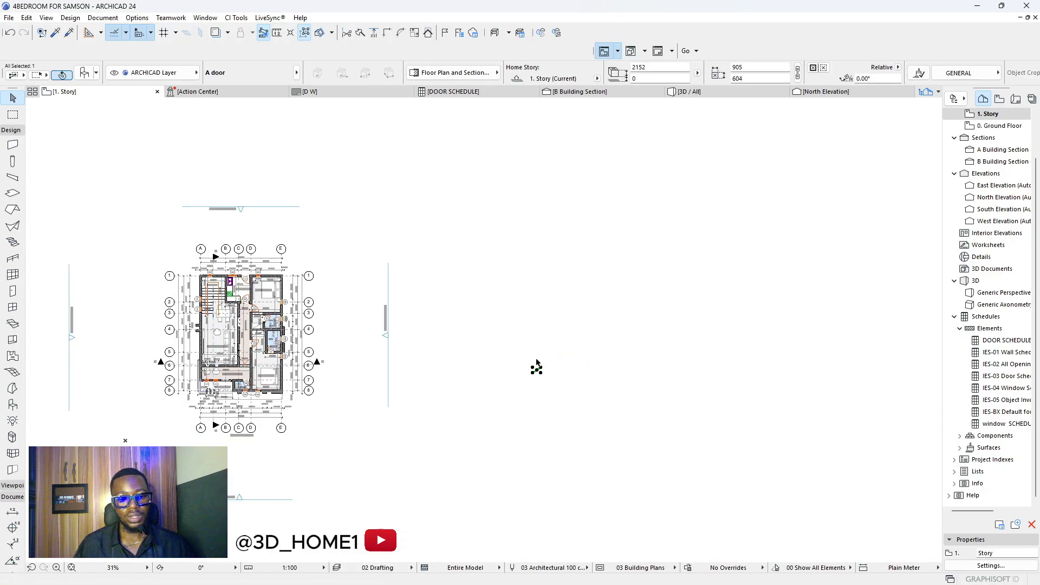
scroll(536, 368, "up", 13)
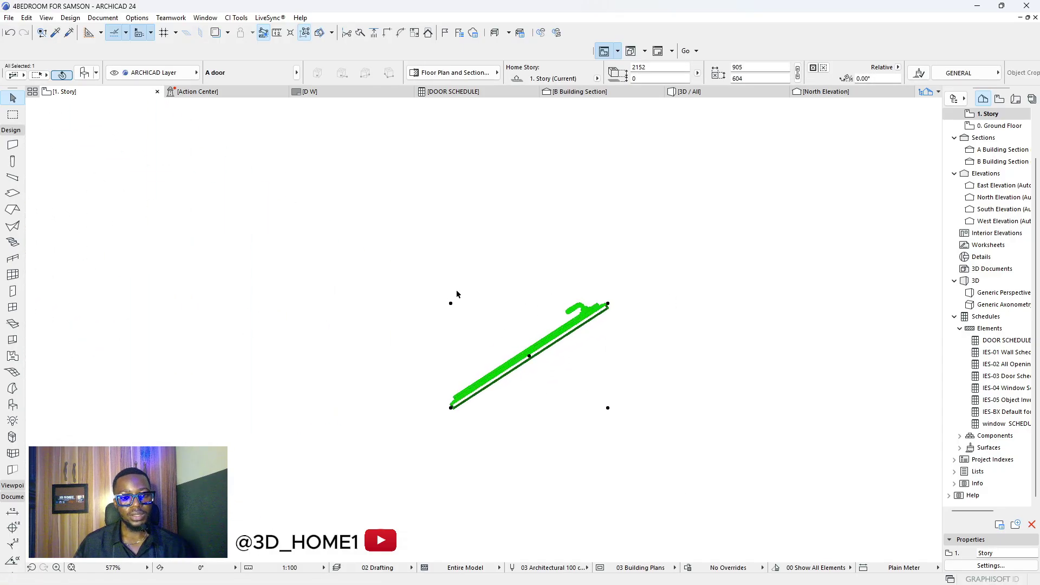
left_click(301, 257)
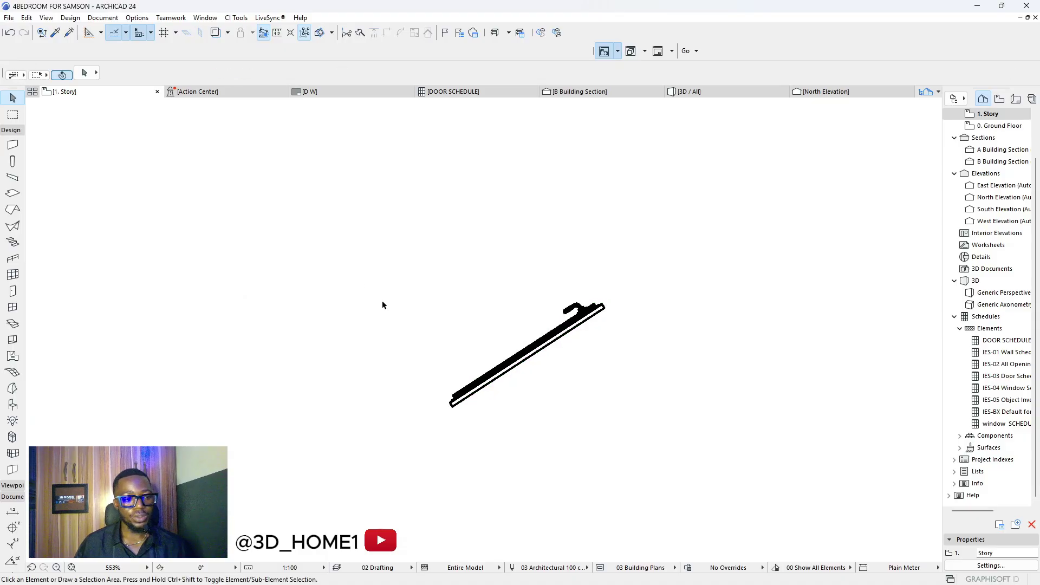
scroll(385, 303, "down", 1)
left_click(11, 131)
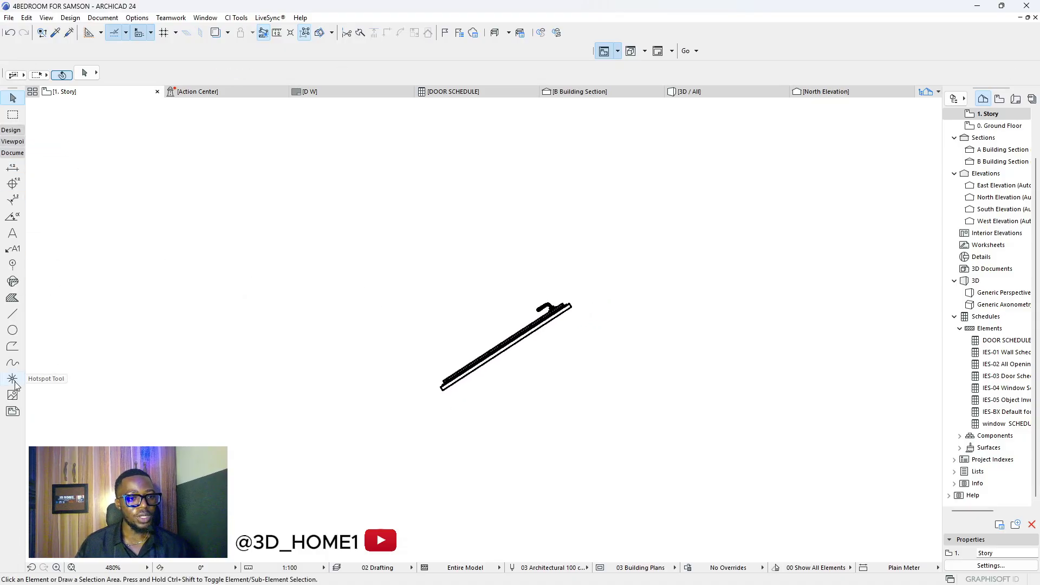
left_click(12, 313)
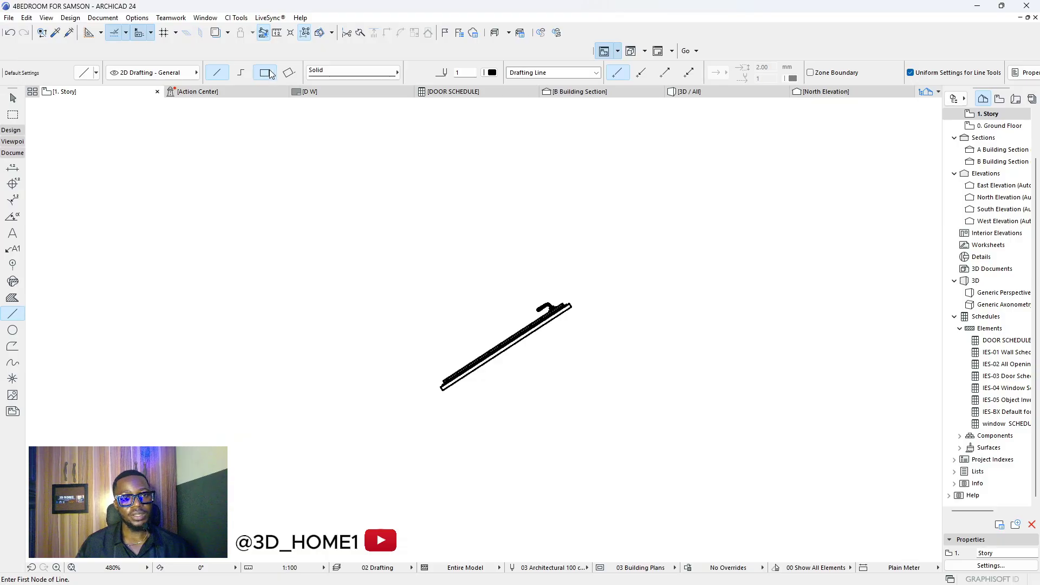
key("Escape")
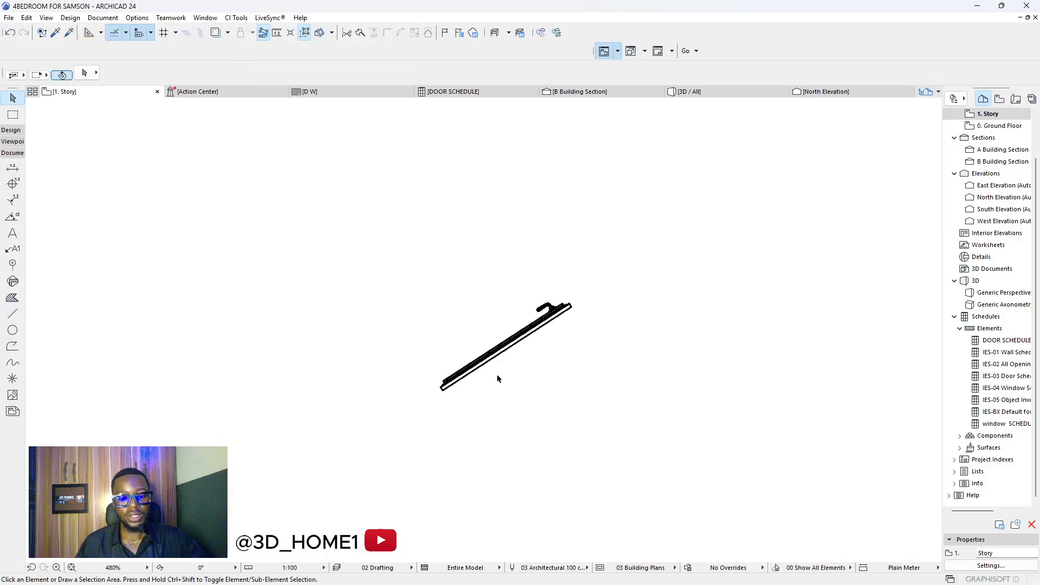
Rotate the A door object about 33° clockwise around its centre so it lies horizontally in plan, and deselect it
left_click(506, 344)
left_click(506, 348)
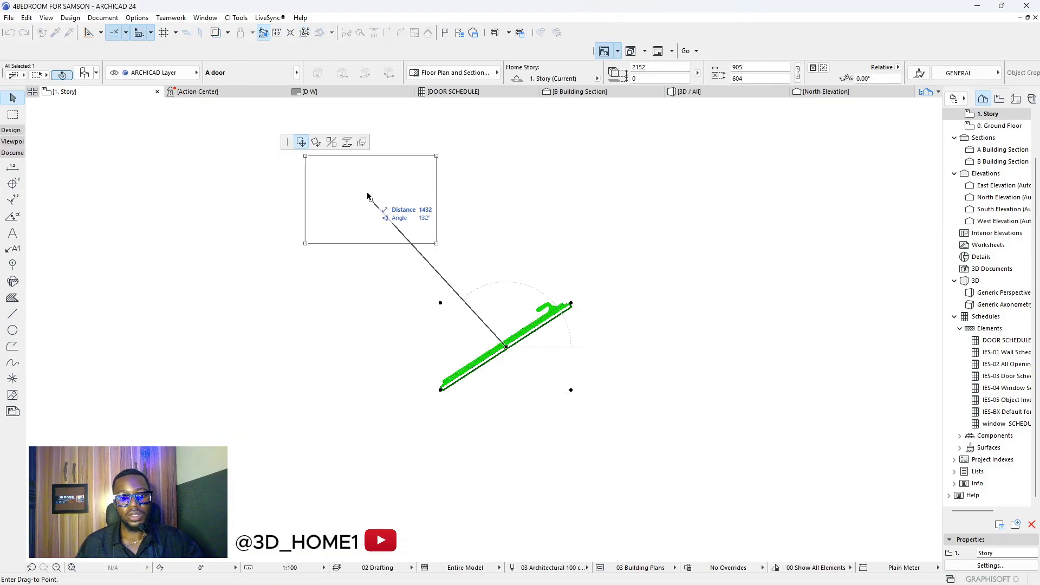
left_click(316, 142)
left_click(507, 346)
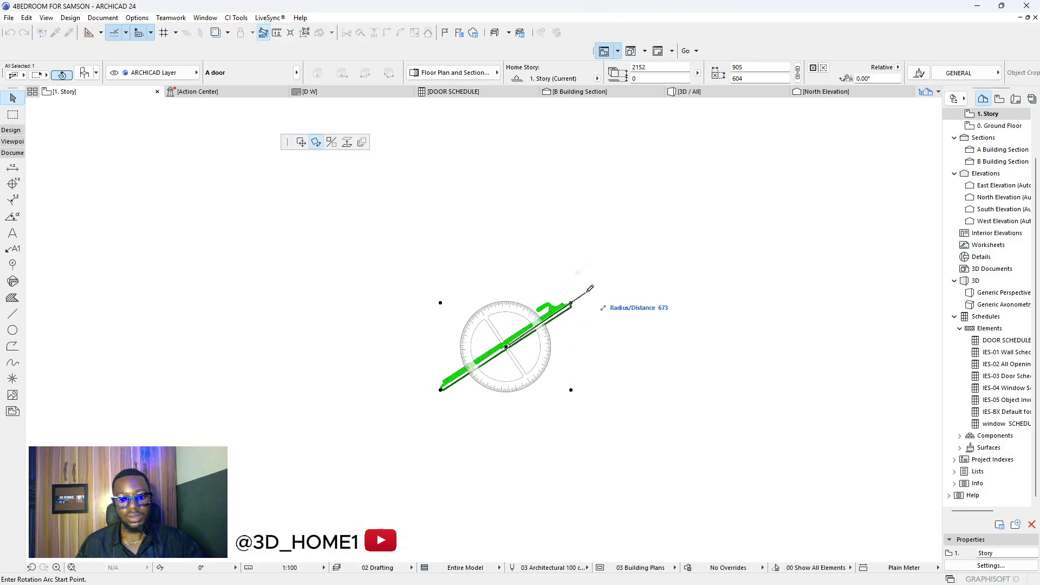
left_click(588, 294)
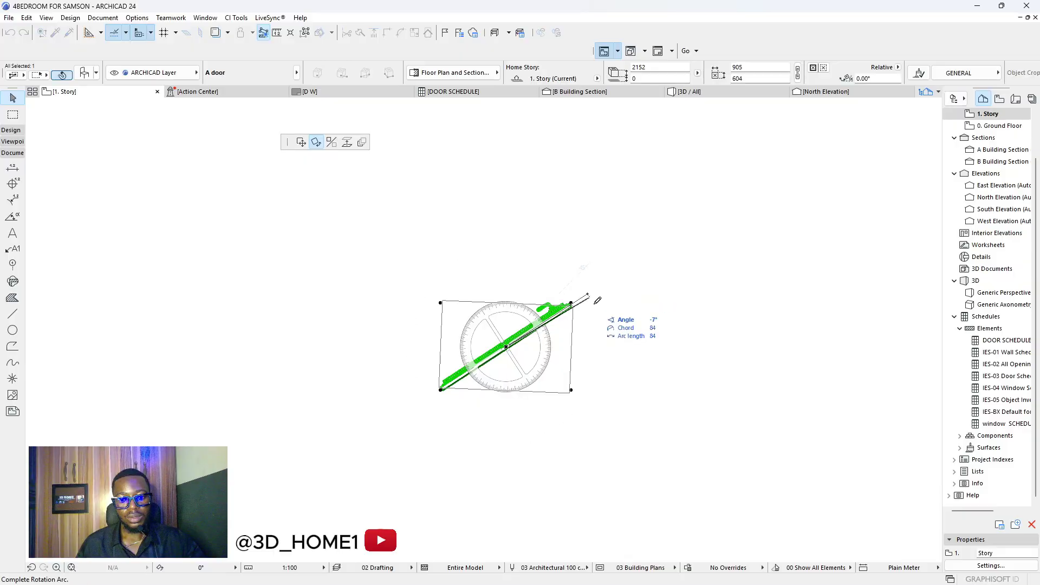
left_click(621, 346)
scroll(399, 325, "up", 5)
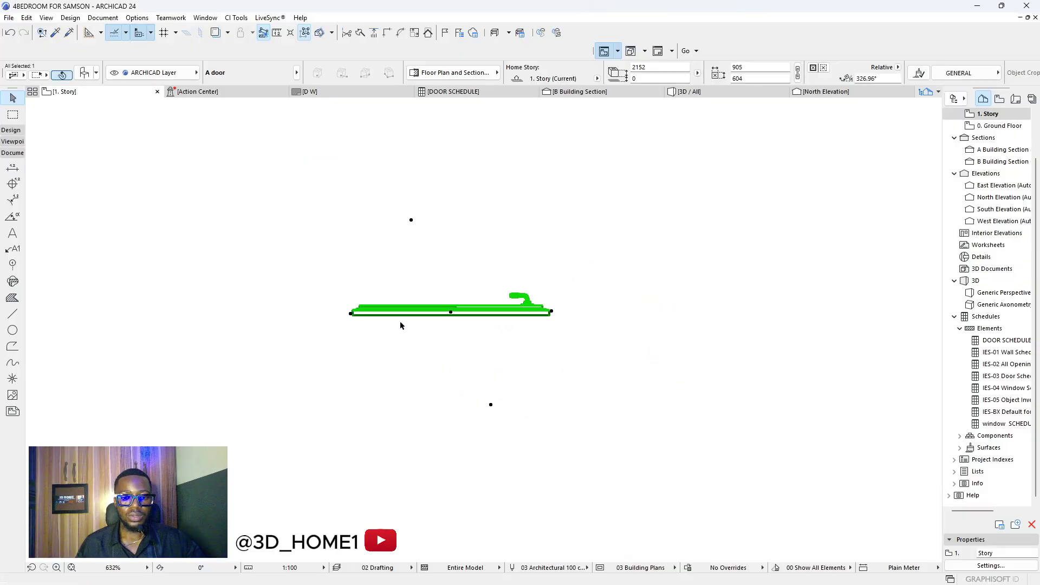
scroll(399, 325, "down", 2)
left_click(162, 145)
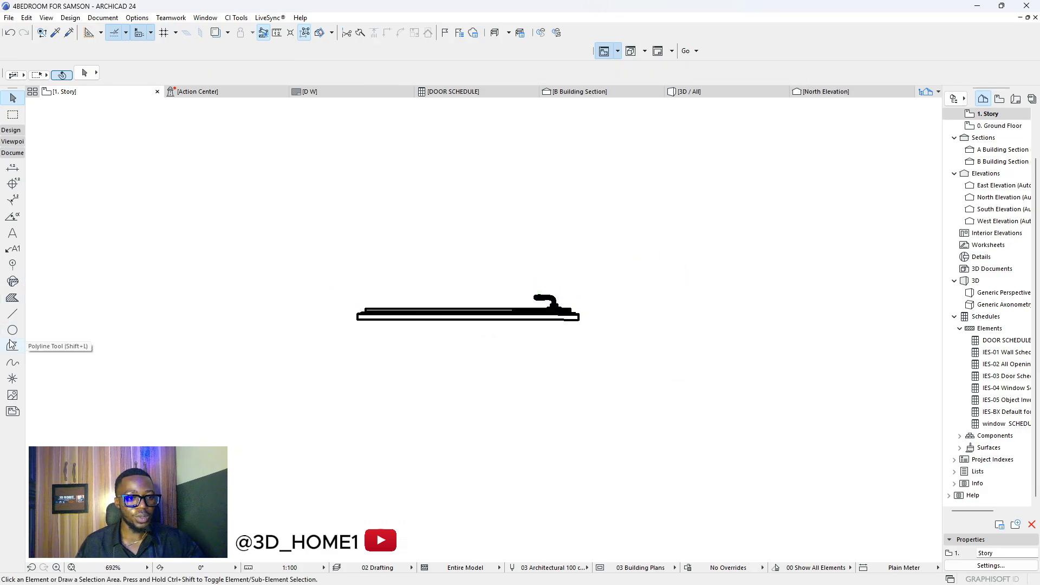
Draw a rectangle with the Line tool around the A door in the 1. Story plan
left_click(12, 314)
left_click(340, 289)
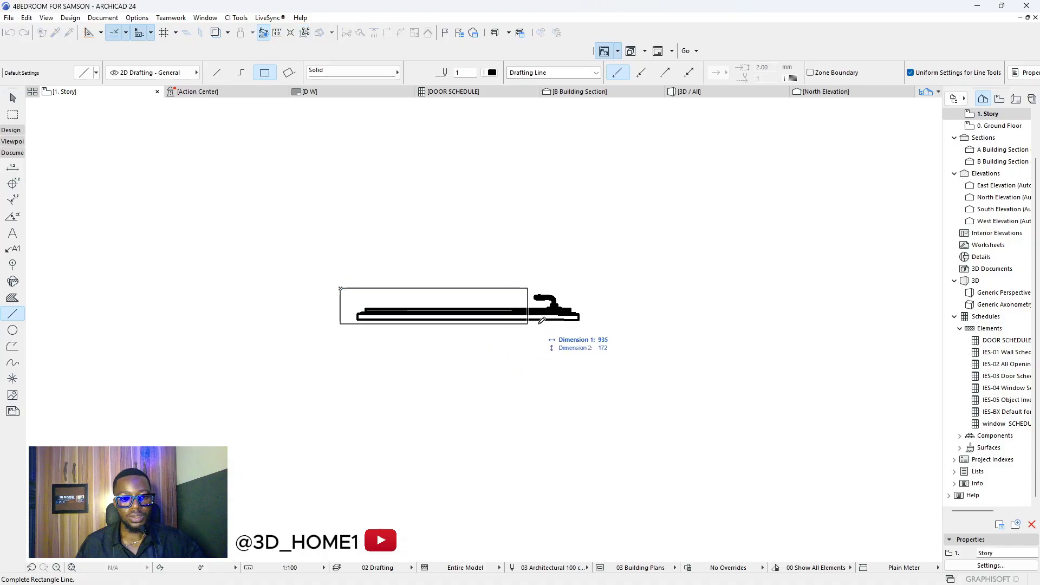
left_click(594, 339)
key("Escape")
Group the A door with its surrounding rectangle in plan and select the combined group
left_click(644, 420)
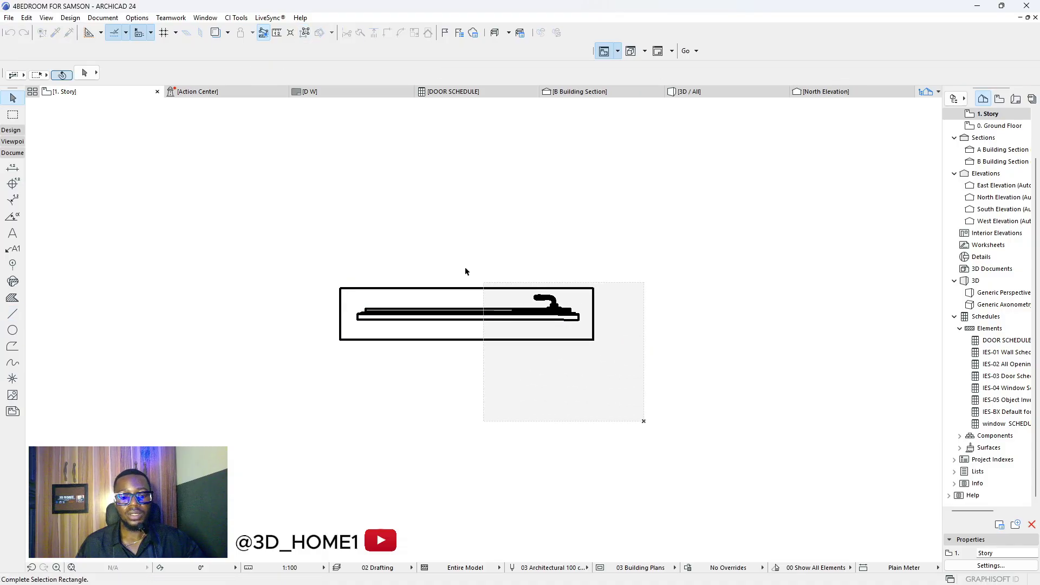
left_click(466, 271)
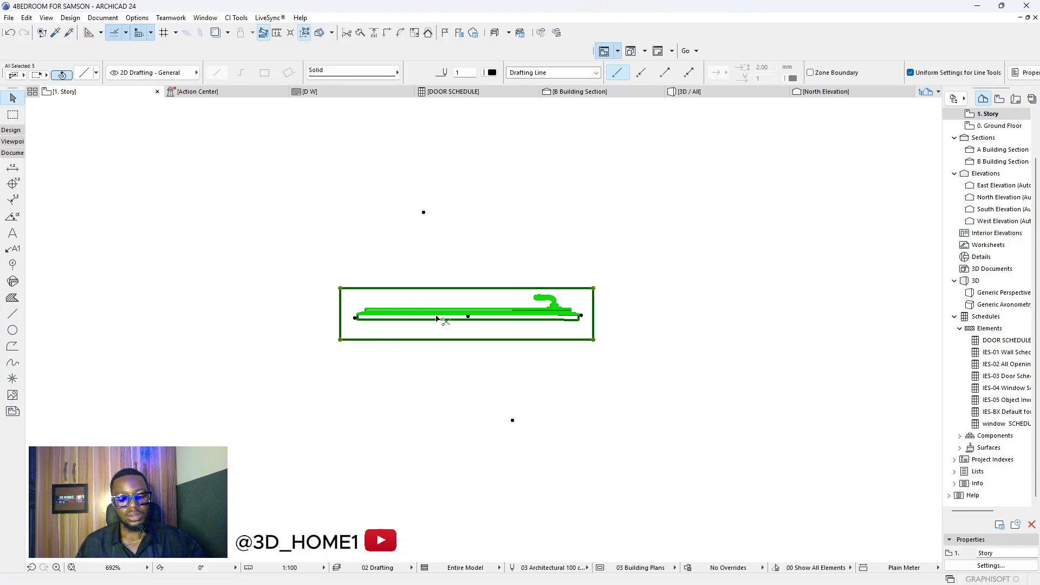
key("Escape")
left_click(592, 342)
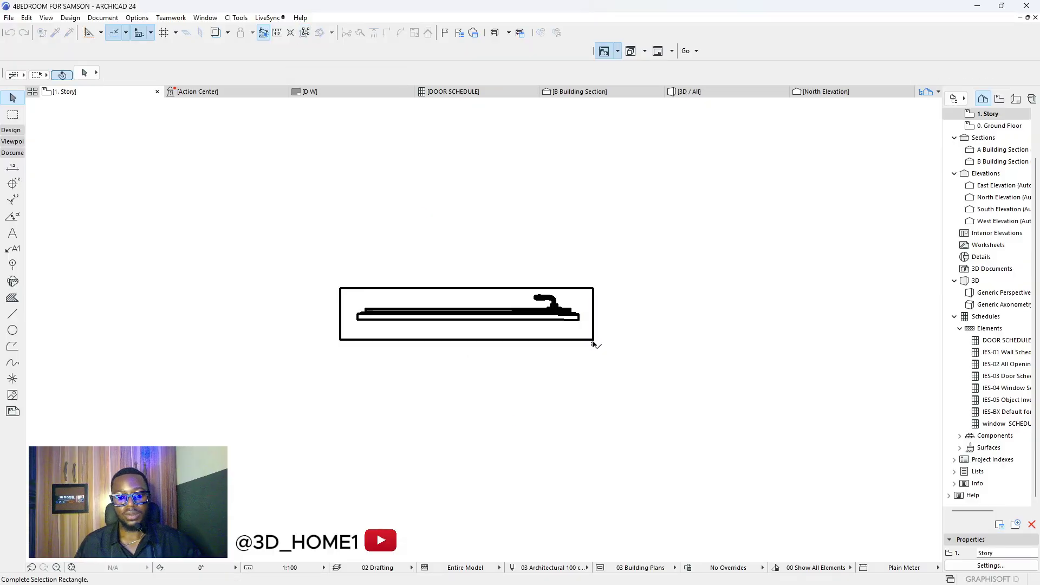
left_click(589, 311)
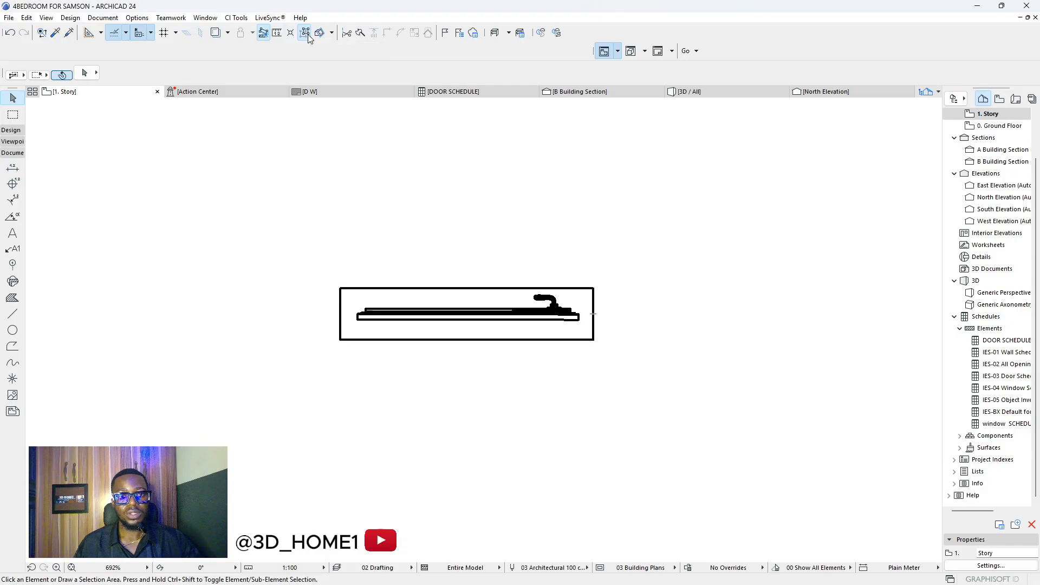
left_click(594, 297)
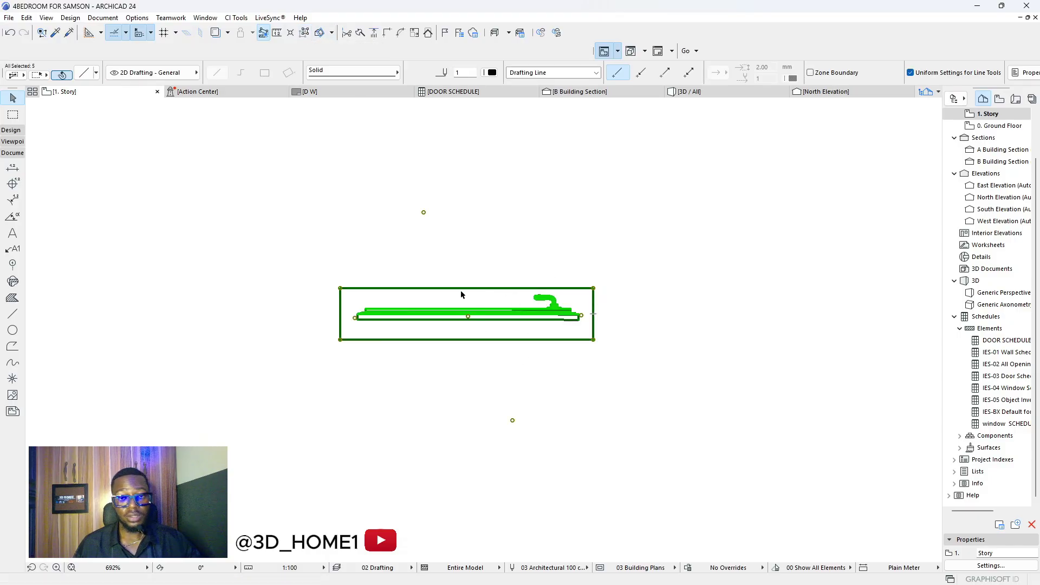
In the 3D / All view, move the A door from beside the site to the ground-floor window area on the house's front facade
scroll(461, 295, "down", 8)
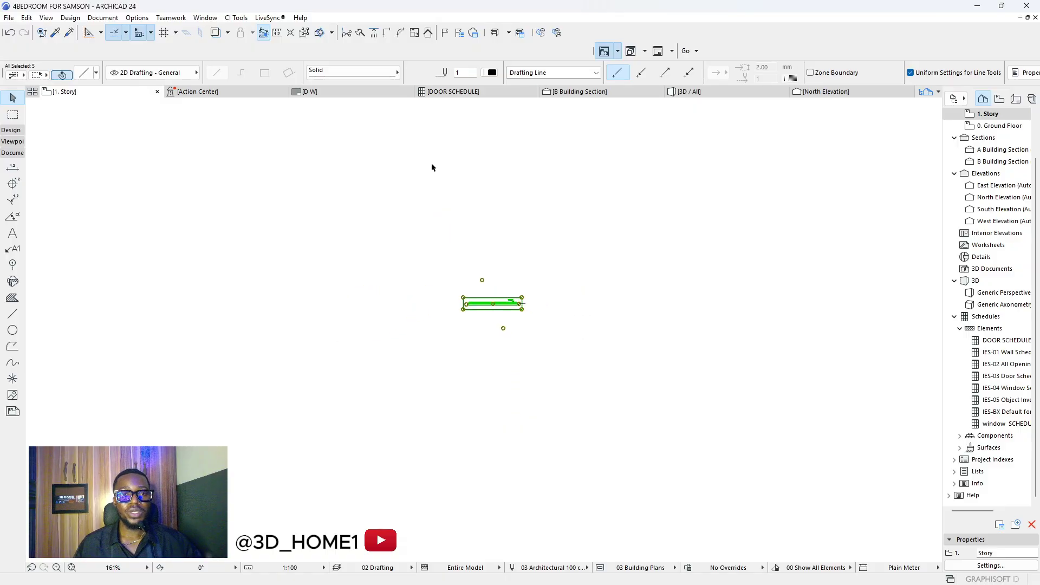
left_click(674, 93)
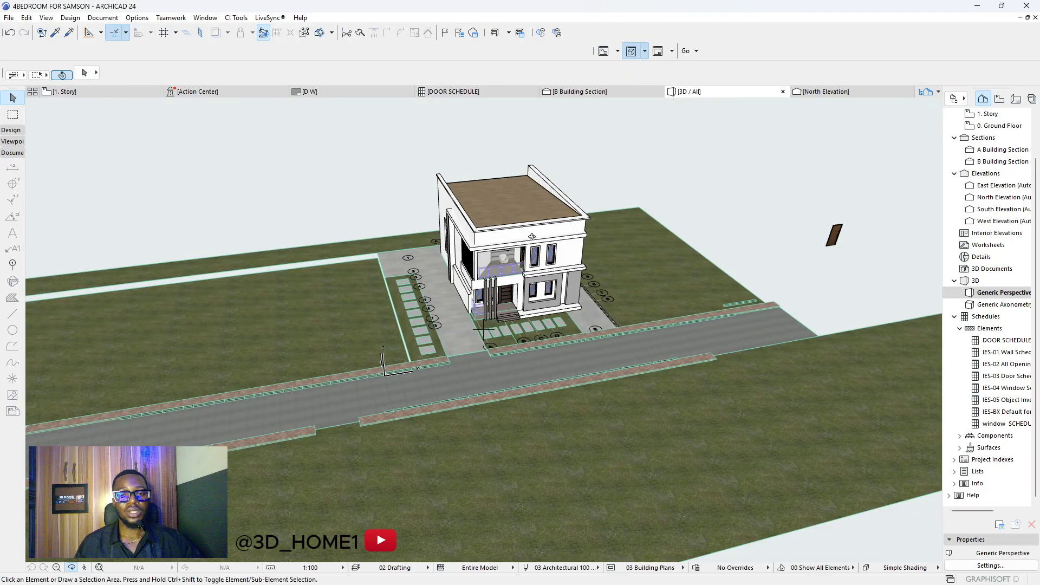
scroll(753, 237, "up", 5)
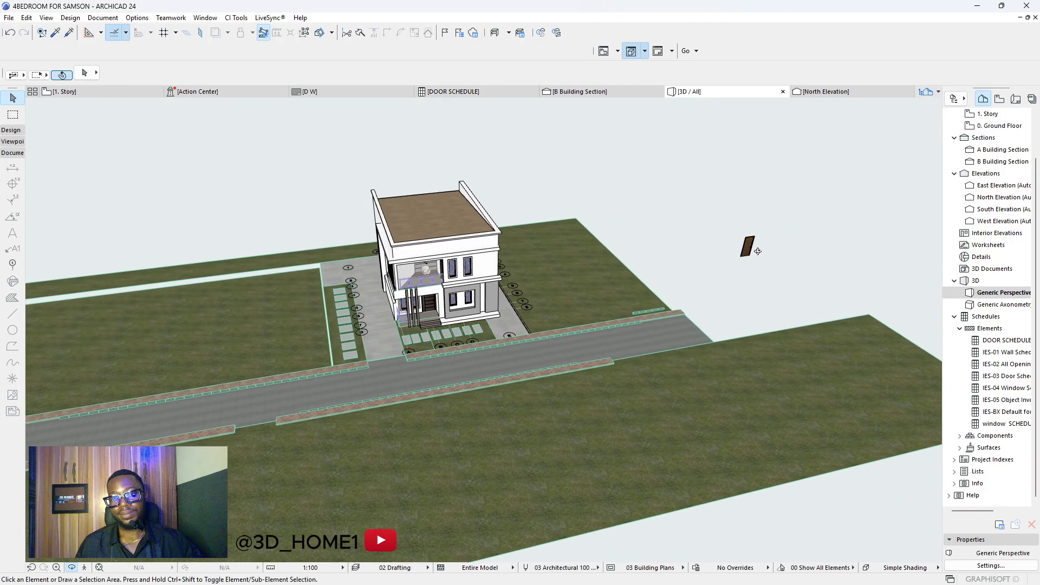
scroll(754, 237, "up", 2)
left_click(754, 239)
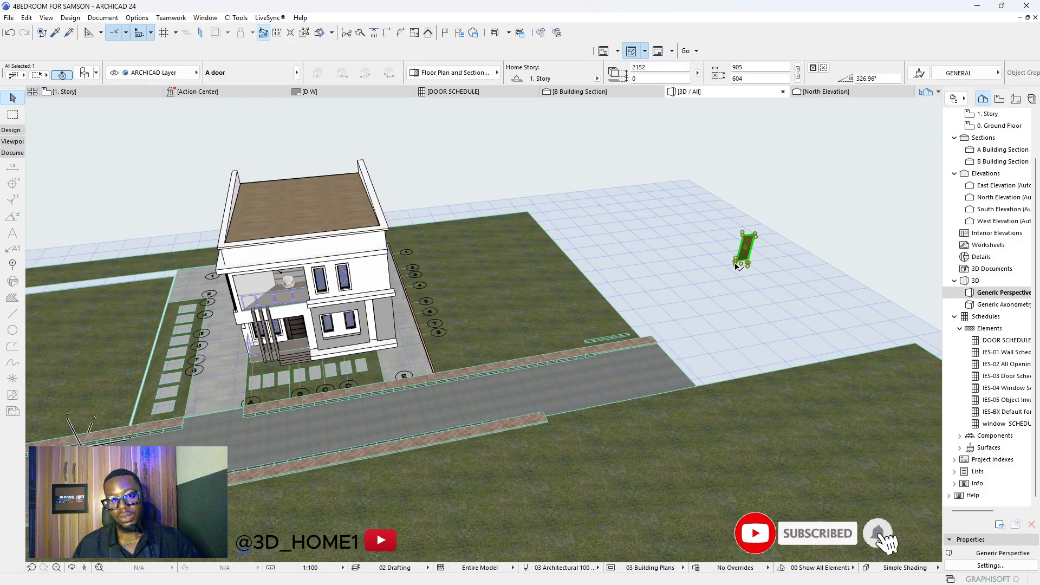
left_click(737, 265)
scroll(321, 347, "up", 3)
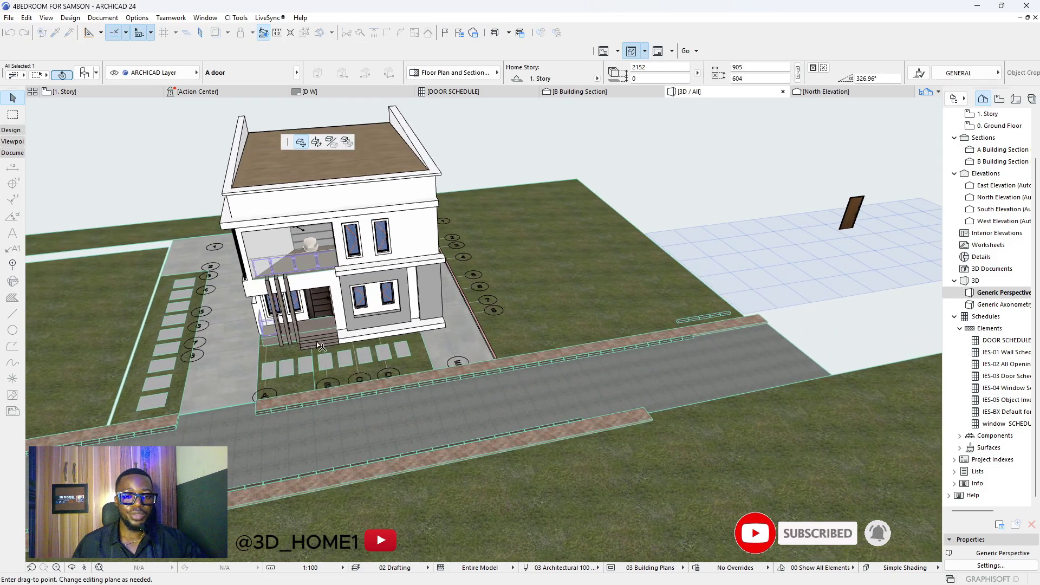
scroll(321, 346, "up", 4)
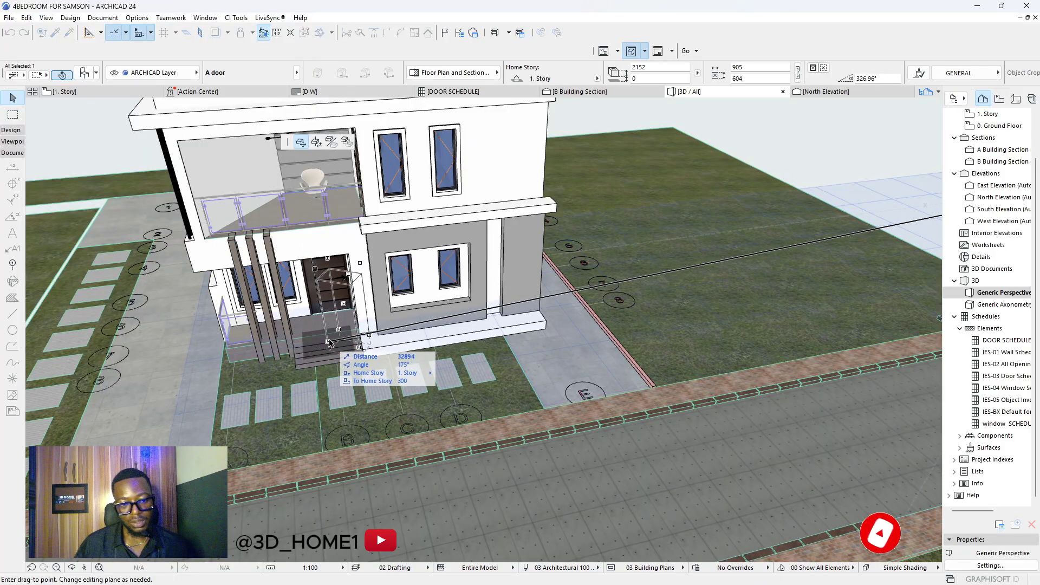
scroll(330, 344, "up", 3)
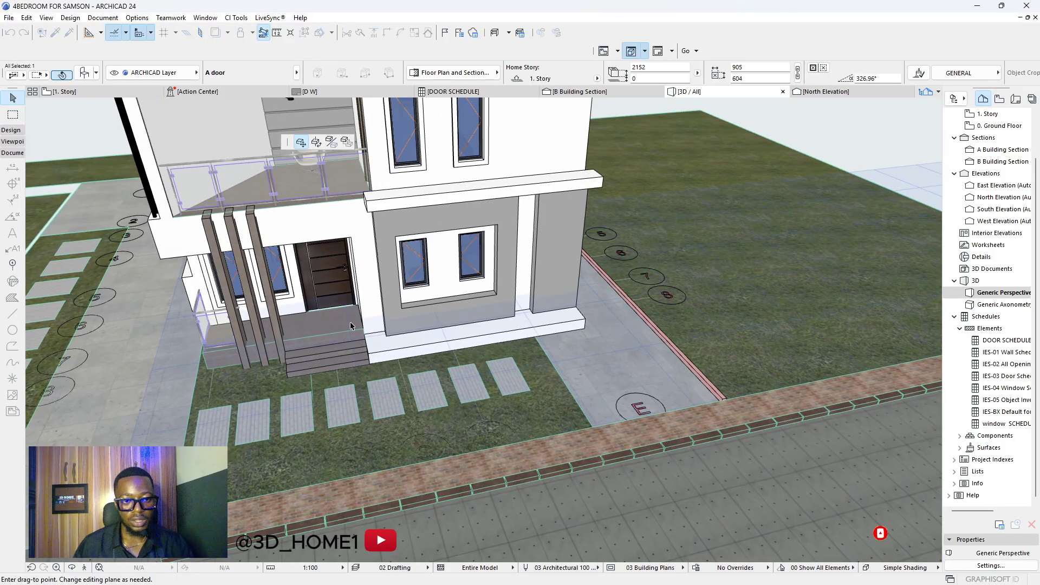
left_click(402, 313)
Try to move the A door up to the upper-floor balcony doorway
scroll(414, 292, "up", 5)
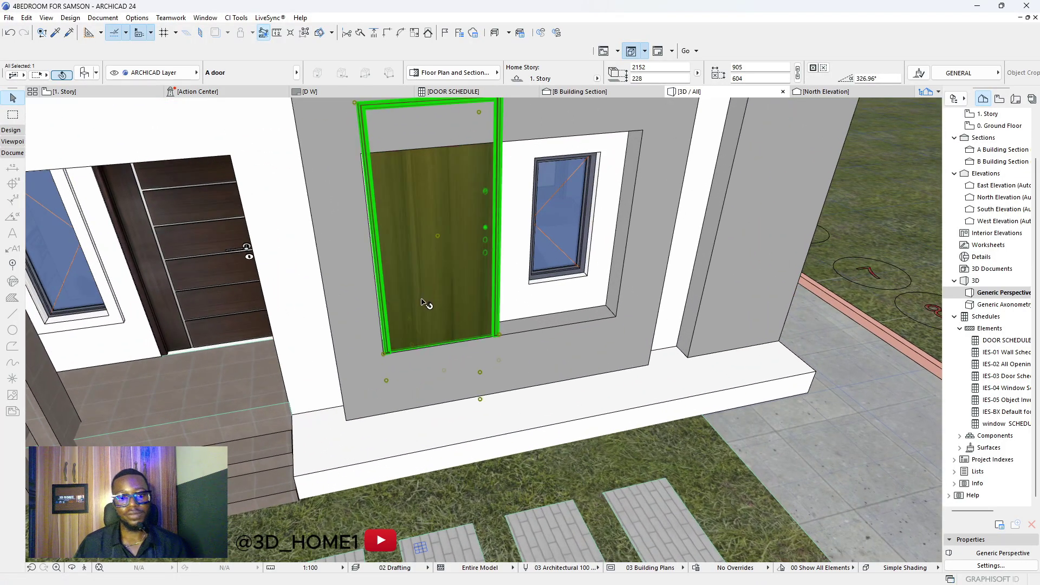
left_click(386, 382)
scroll(386, 382, "down", 6)
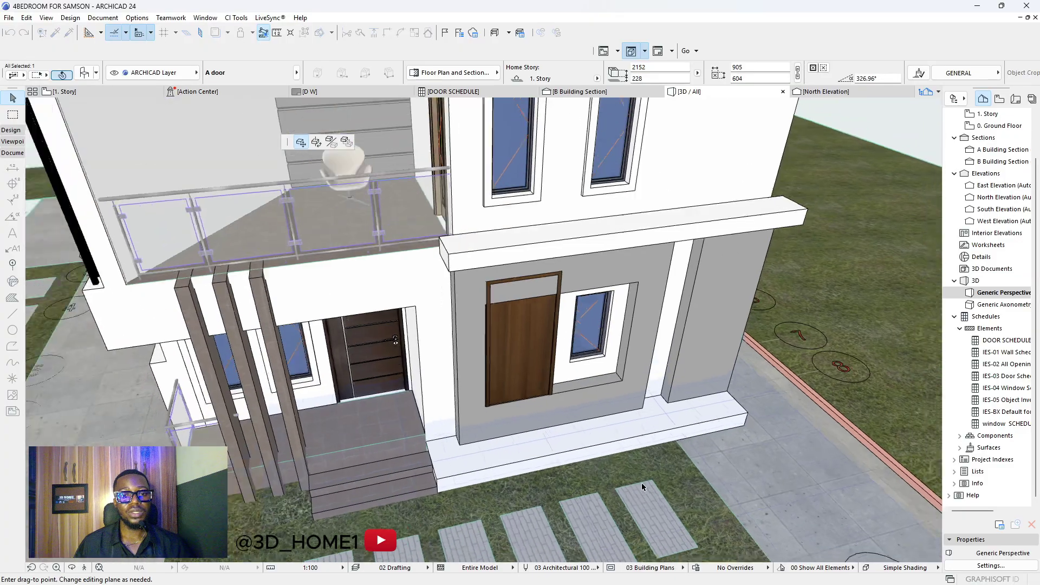
scroll(514, 324, "up", 5)
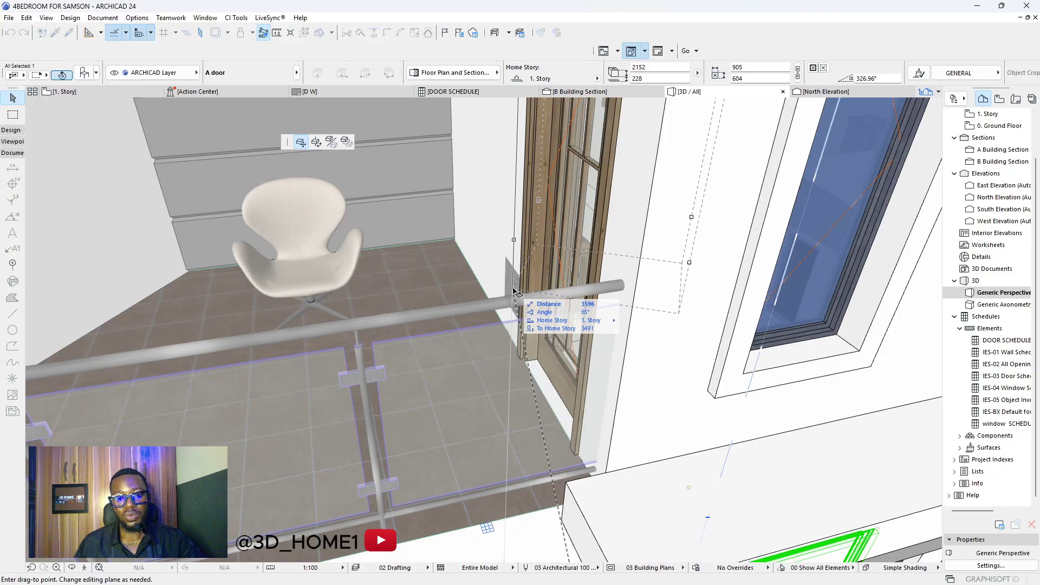
scroll(516, 318, "down", 2)
scroll(516, 318, "down", 4)
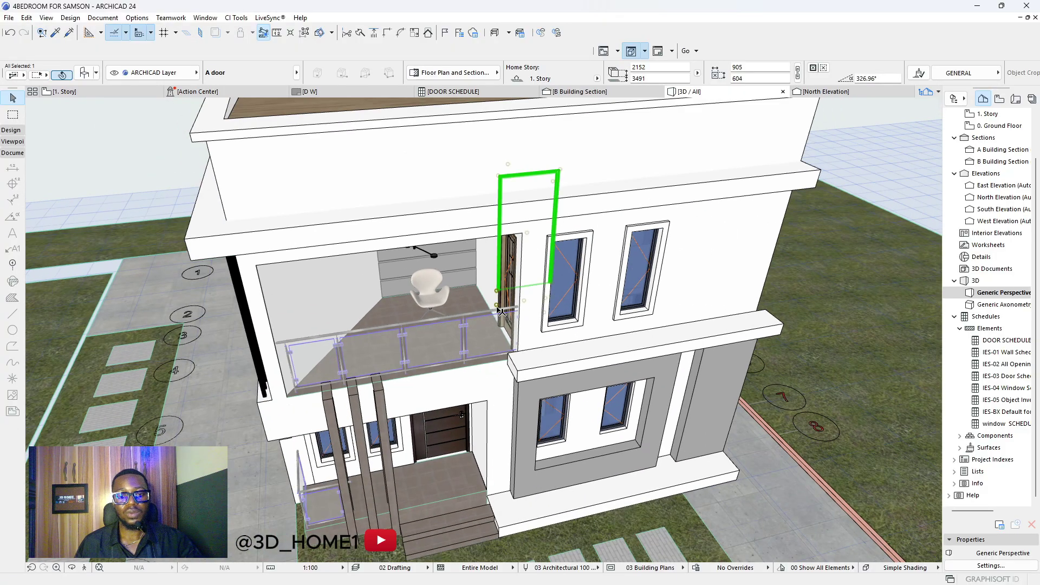
left_click(507, 325)
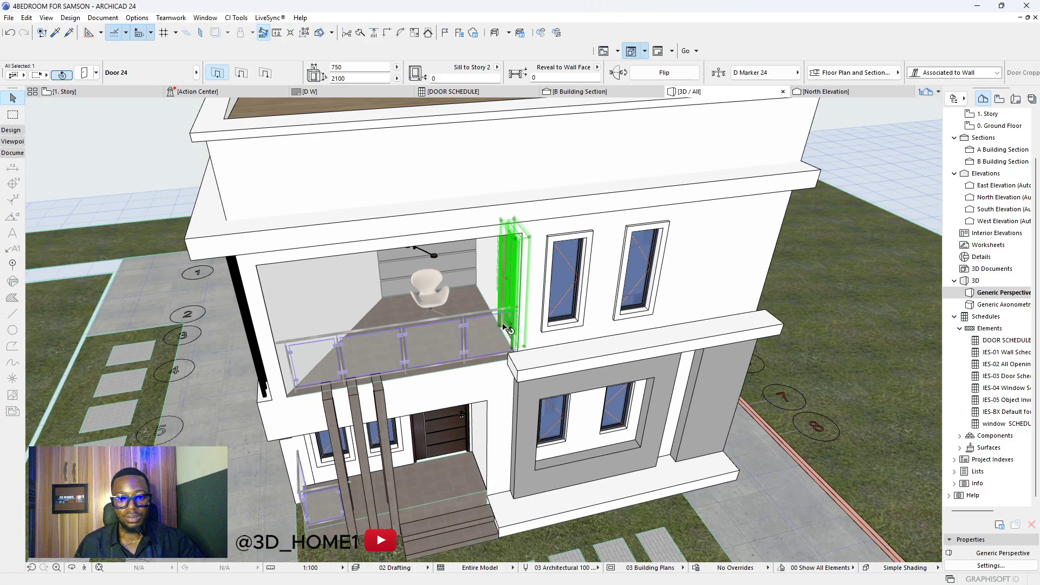
left_click(512, 330, "shift")
left_click(542, 480)
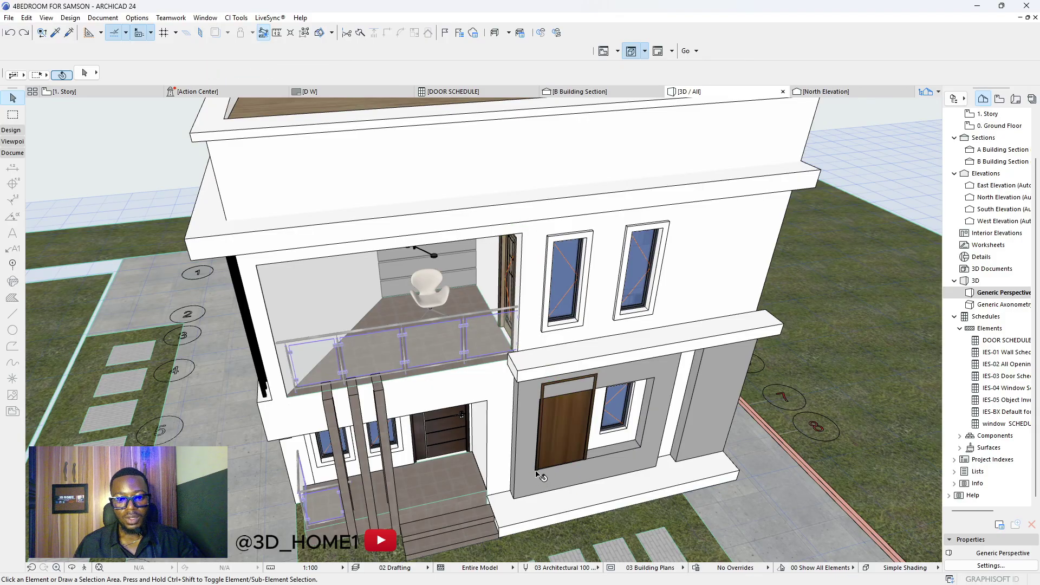
Move the A door by its lower corner onto the existing front entrance door
left_click(564, 433)
left_click(536, 471)
scroll(433, 476, "up", 3)
scroll(426, 466, "up", 5)
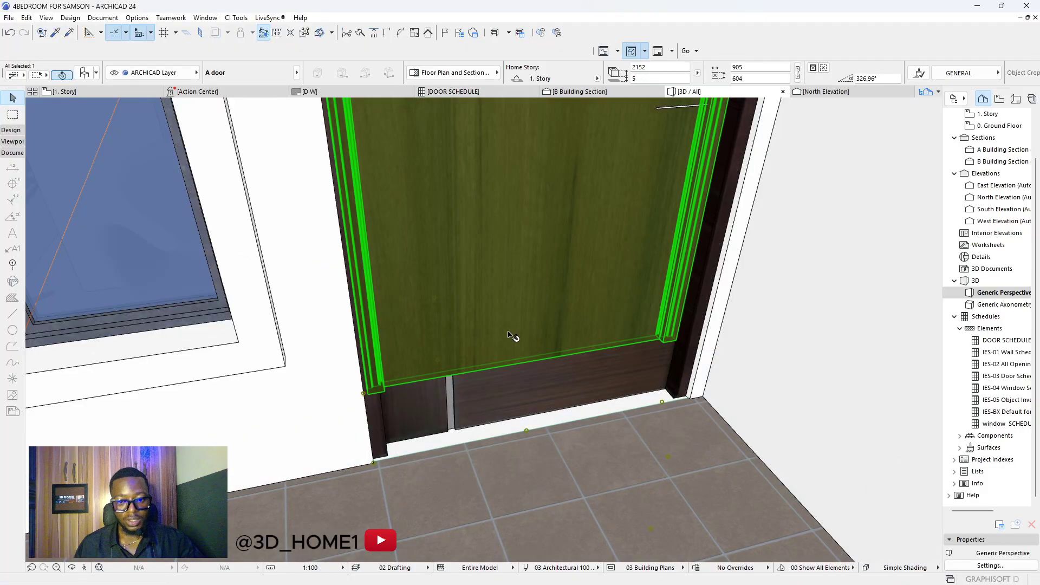
Lower the A door to an elevation of -295 mm, snapping its bottom corner to the entrance floor at the existing door
middle_click_drag(512, 336, 452, 339, "shift")
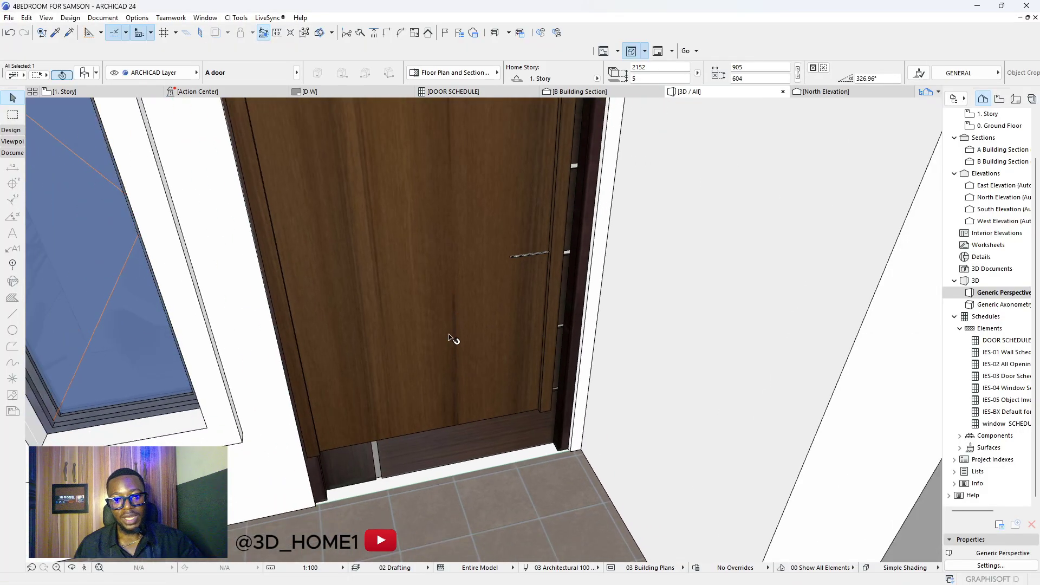
scroll(524, 467, "down", 10)
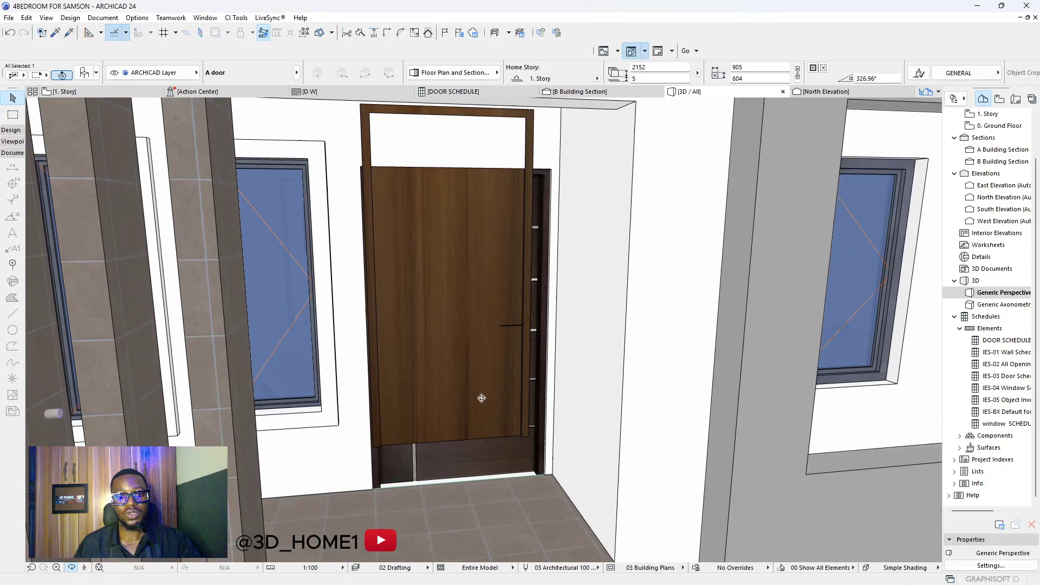
scroll(455, 382, "up", 3)
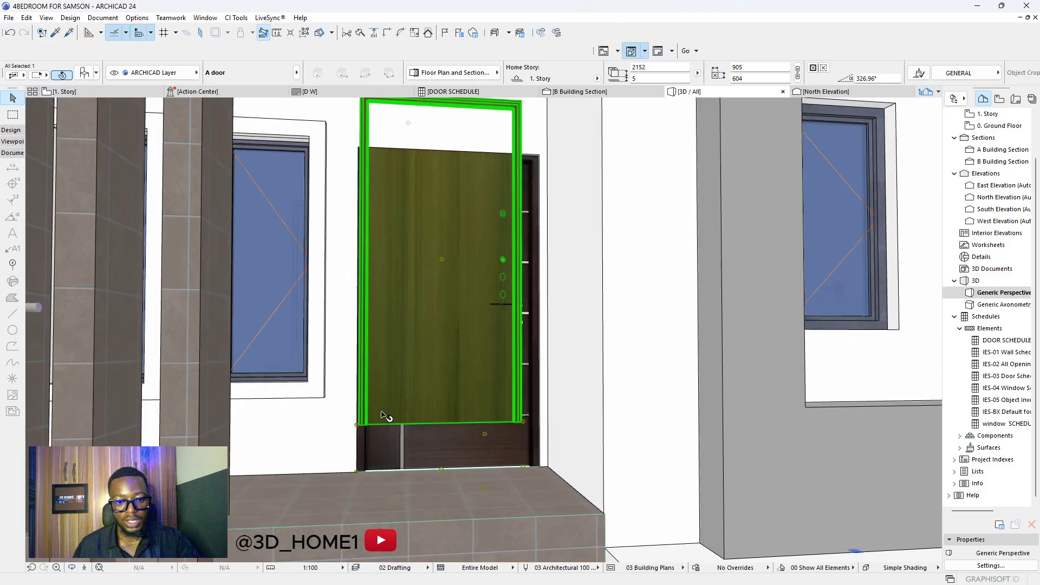
scroll(359, 433, "up", 3)
left_click(354, 424)
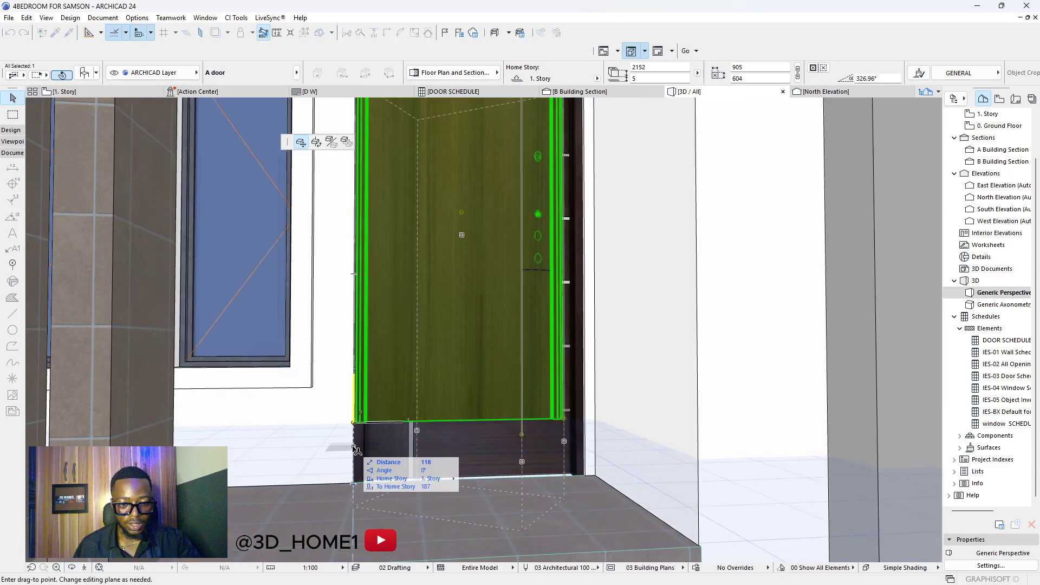
left_click(354, 482)
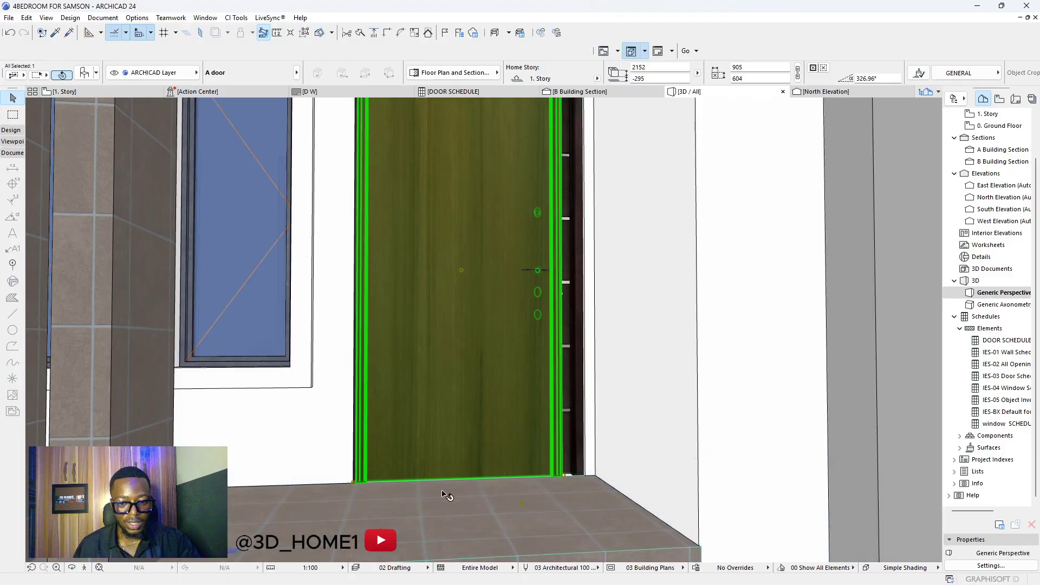
scroll(569, 489, "down", 2)
scroll(569, 490, "up", 2)
left_click(541, 479)
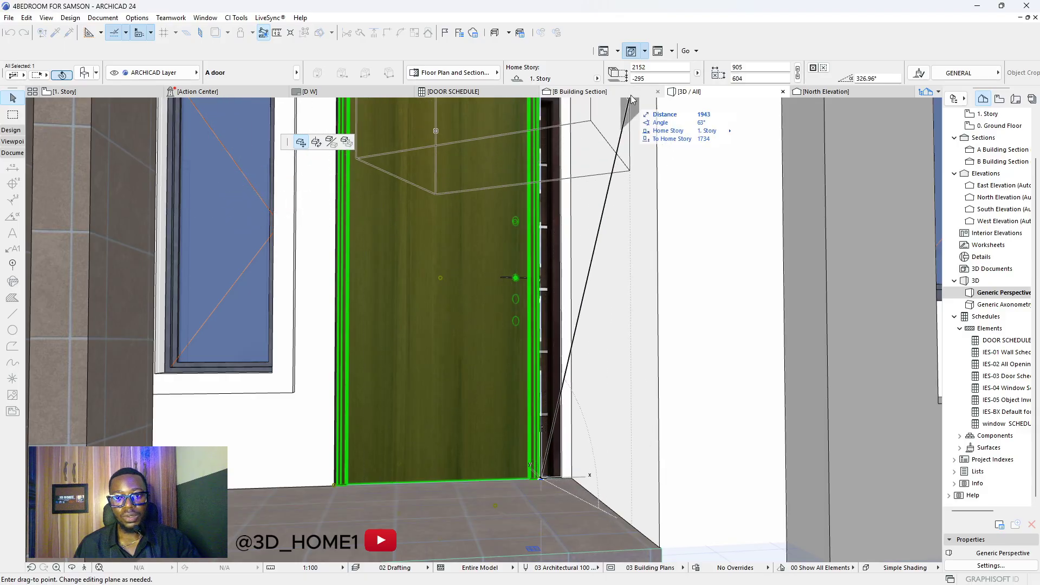
scroll(511, 272, "down", 1)
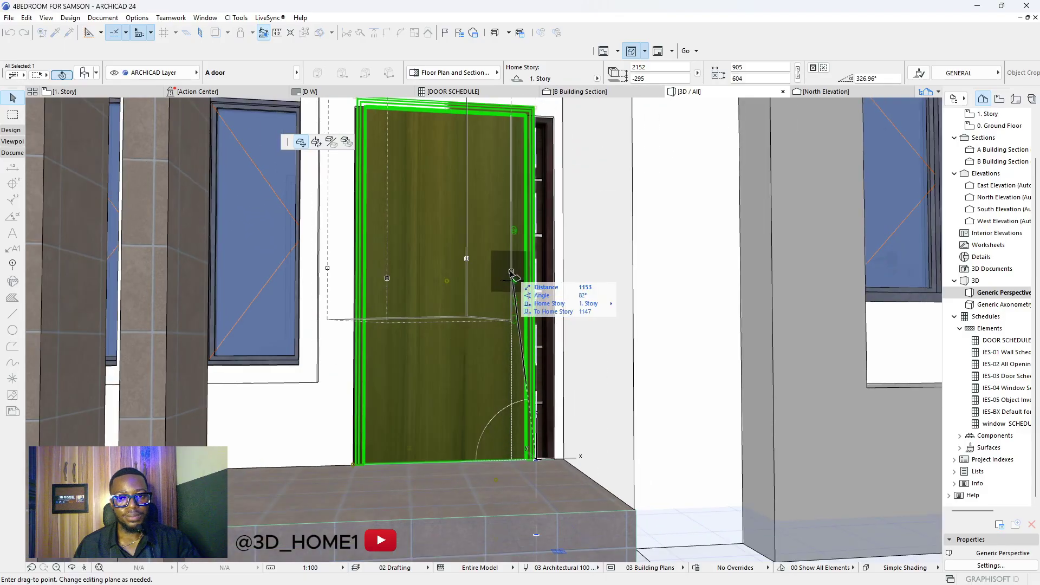
left_click(512, 272)
middle_click_drag(511, 272, 510, 178, "shift")
scroll(511, 179, "up", 3)
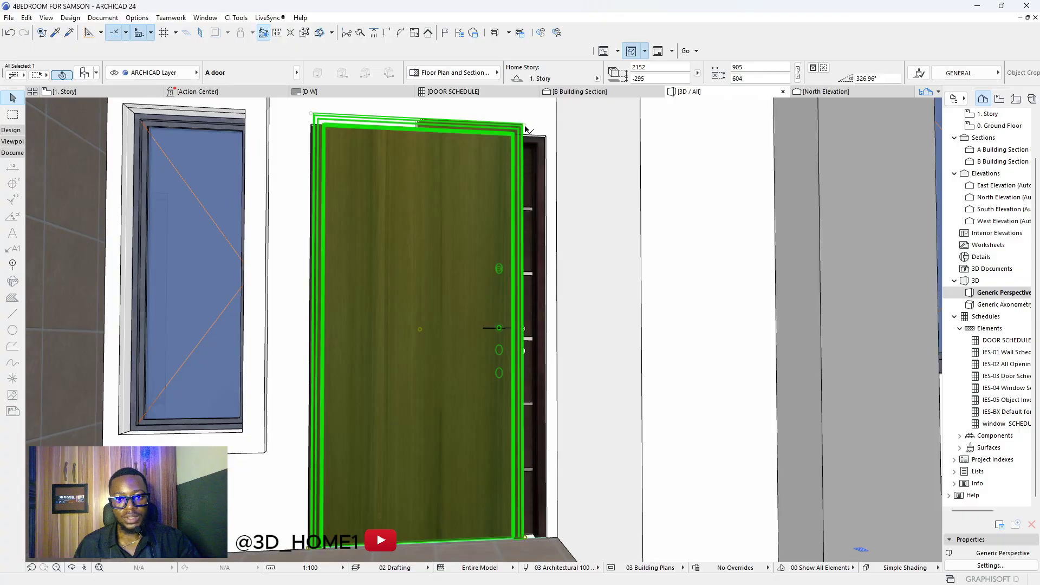
left_click(432, 135)
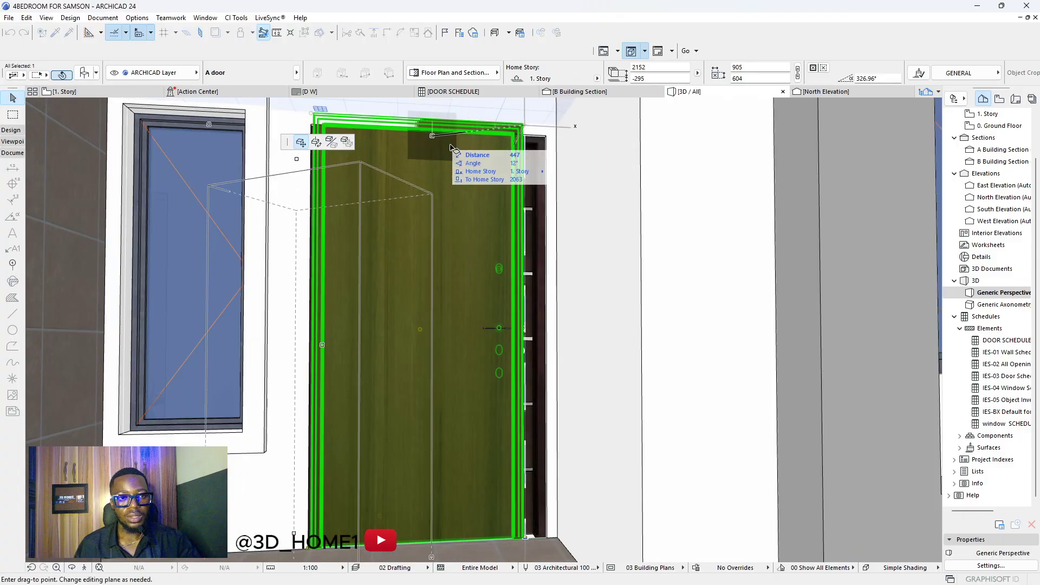
key("Escape")
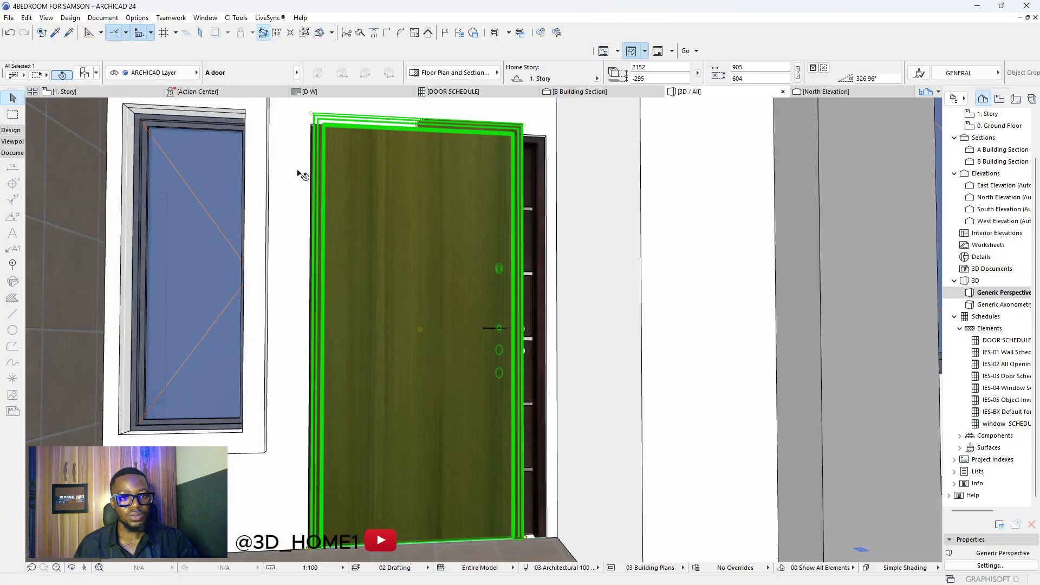
Stretch the A door's height to 2095 mm, matching its upper edge to the top of the existing entrance door frame
middle_click_drag(302, 175, 341, 151, "shift")
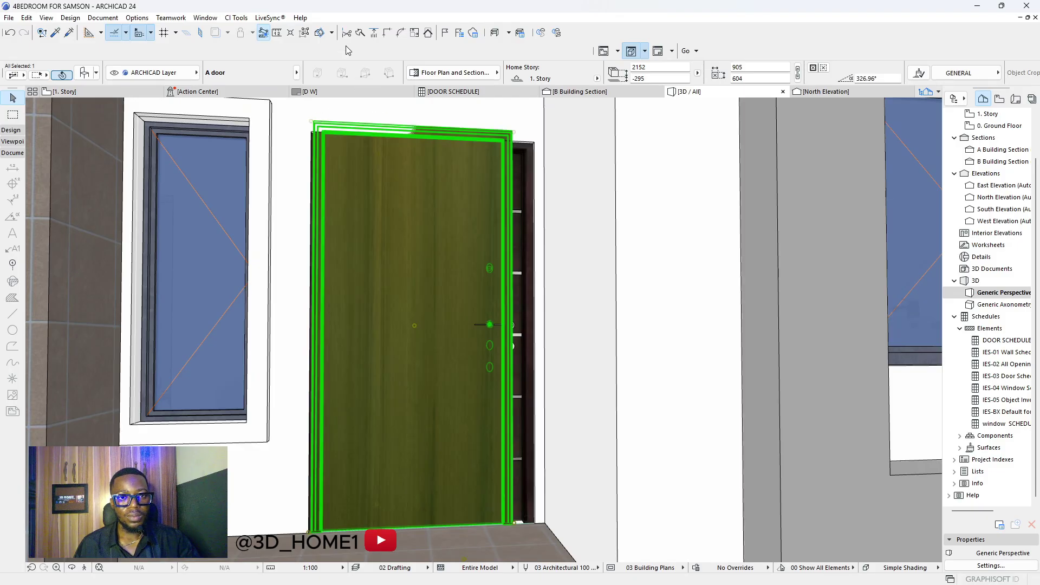
left_click(312, 130)
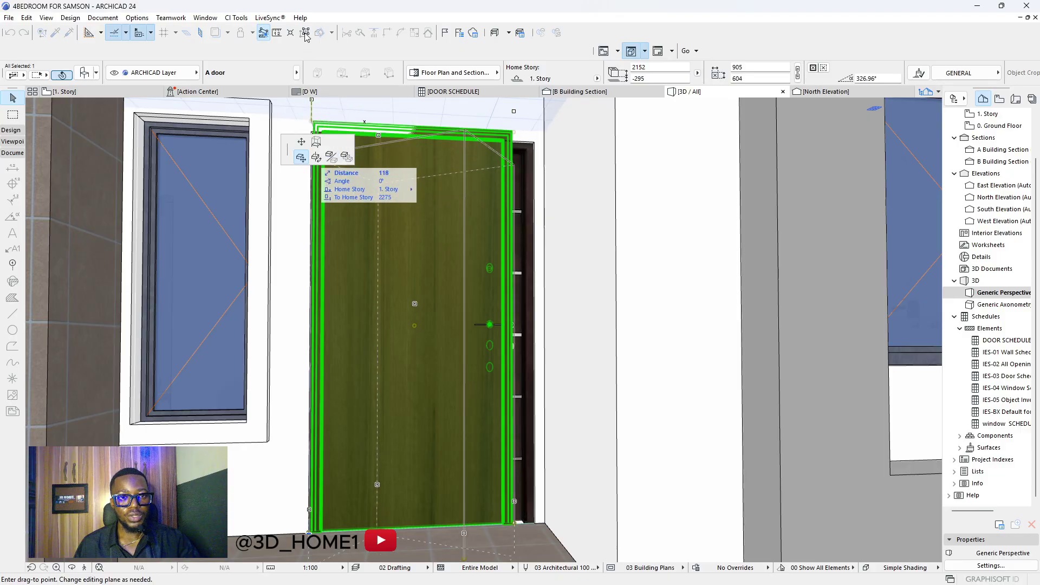
left_click(319, 126)
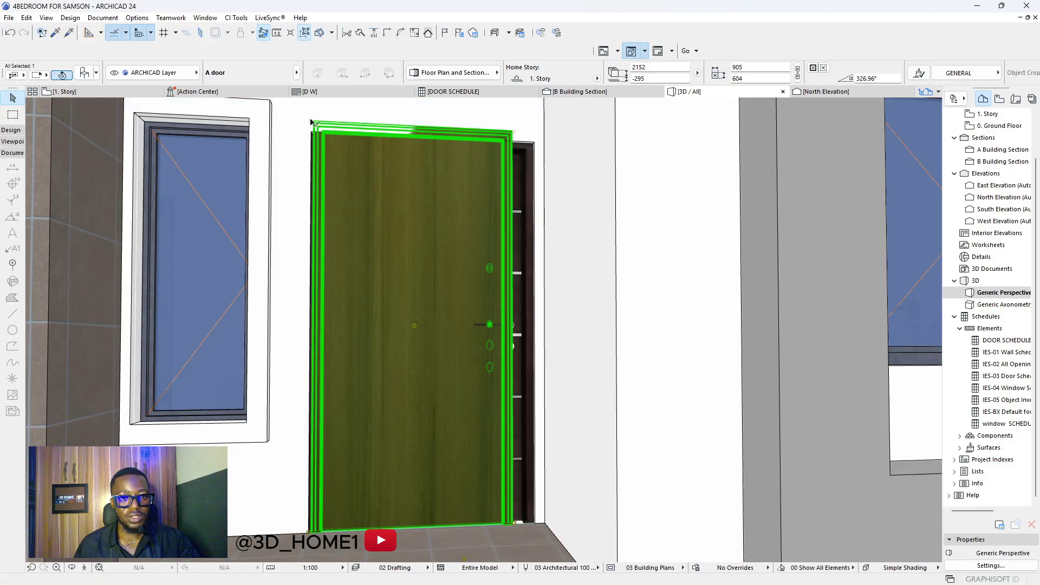
left_click(313, 129)
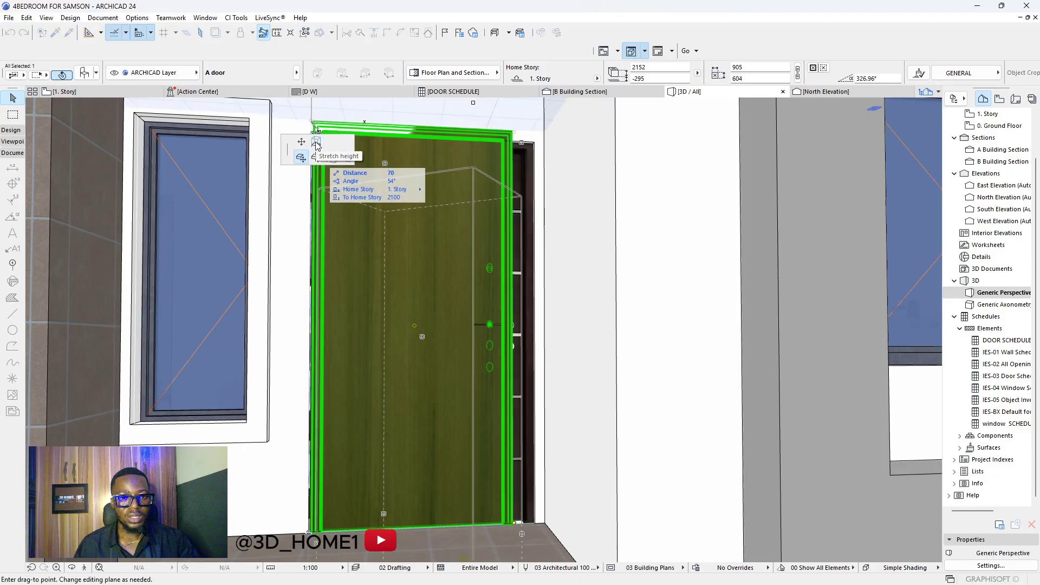
left_click(317, 144)
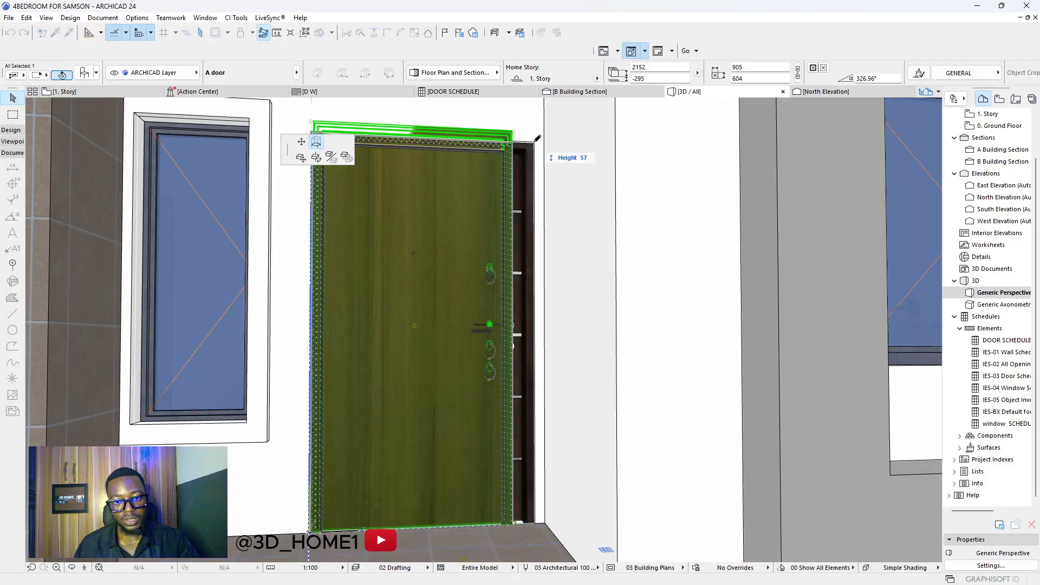
left_click(534, 142)
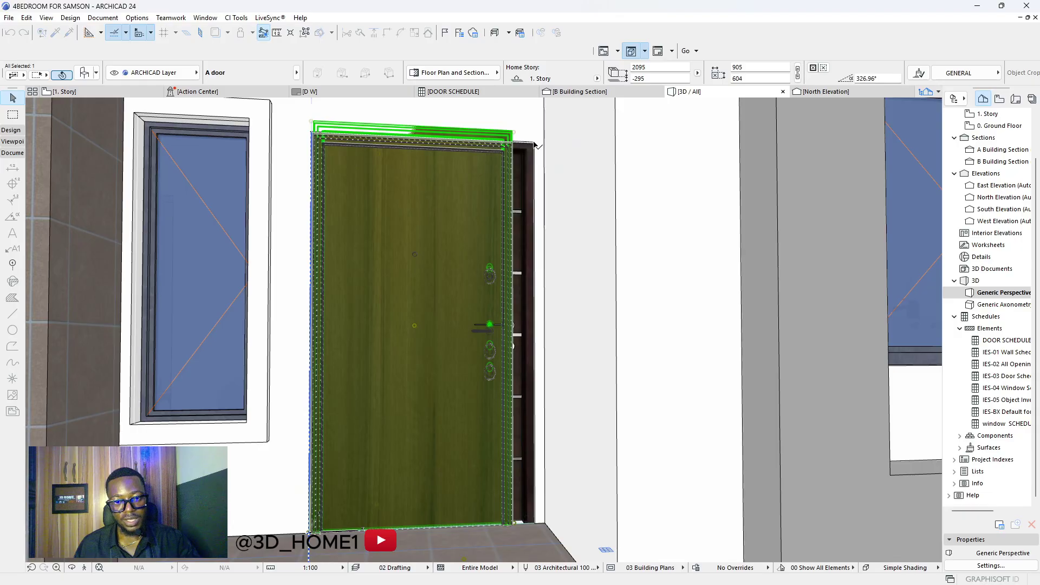
left_click(312, 134)
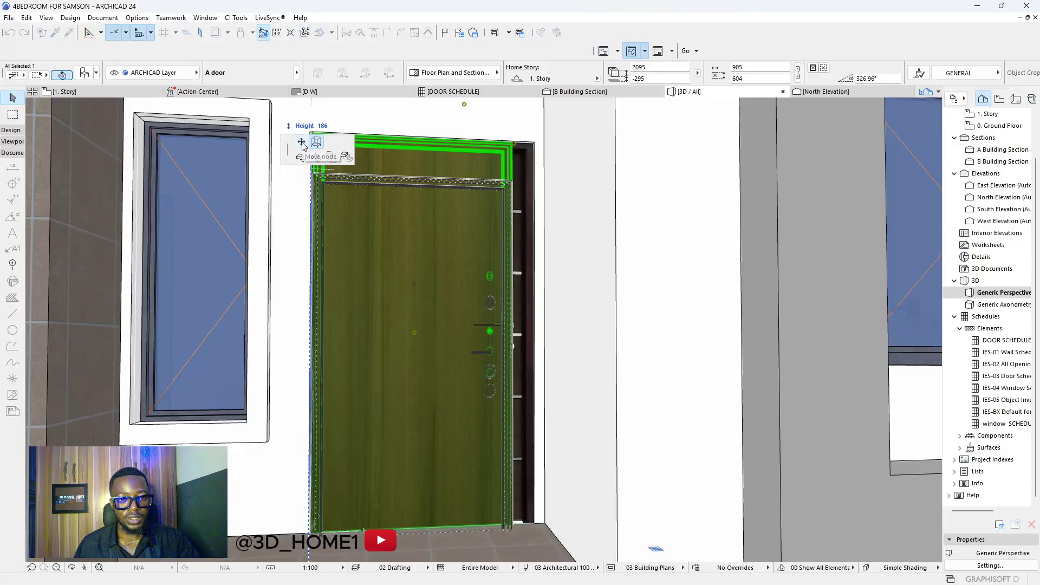
left_click(301, 143)
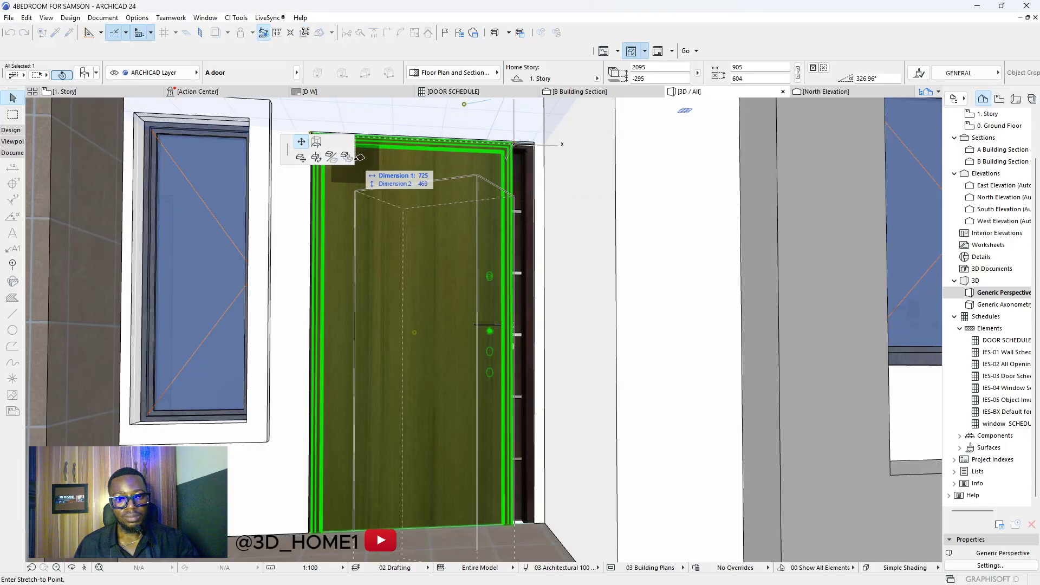
scroll(364, 163, "down", 2)
key("Escape")
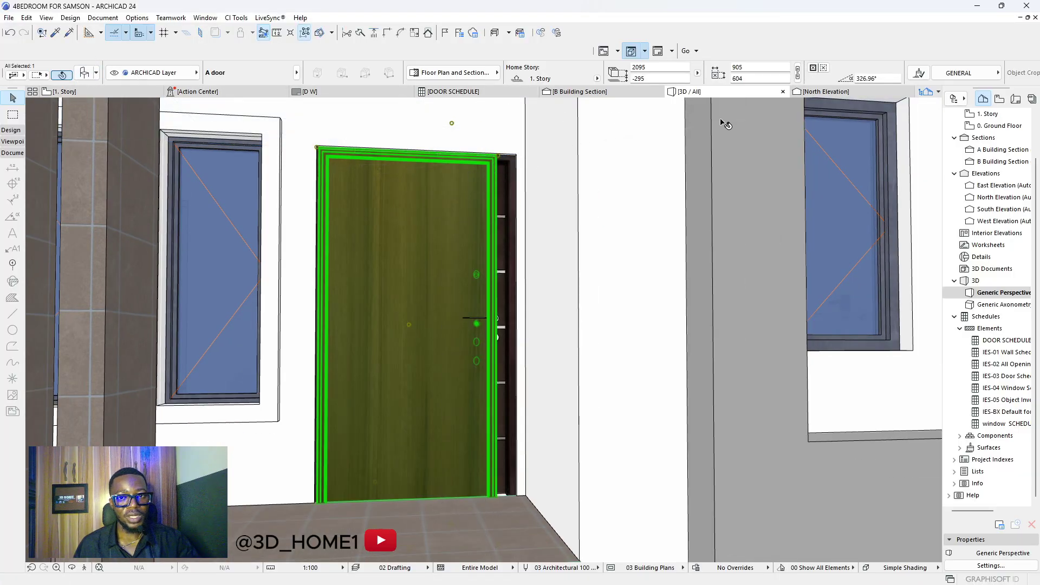
On the 1. Story plan, stretch the A door's handle end to the opposite jamb of the entrance opening, sizing it 1005 by 661 mm
left_click(133, 94)
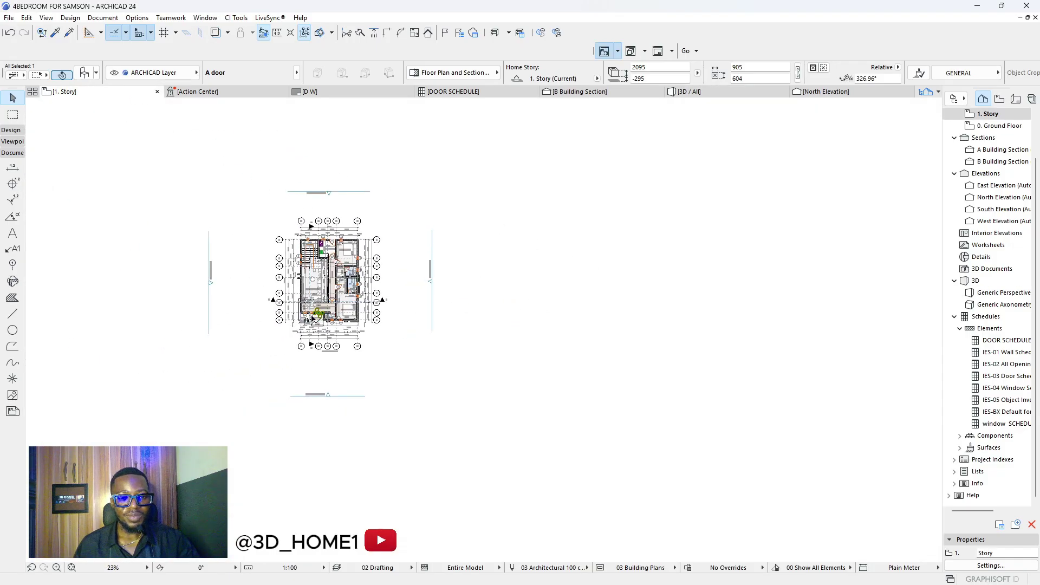
scroll(349, 257, "up", 5)
scroll(363, 256, "up", 5)
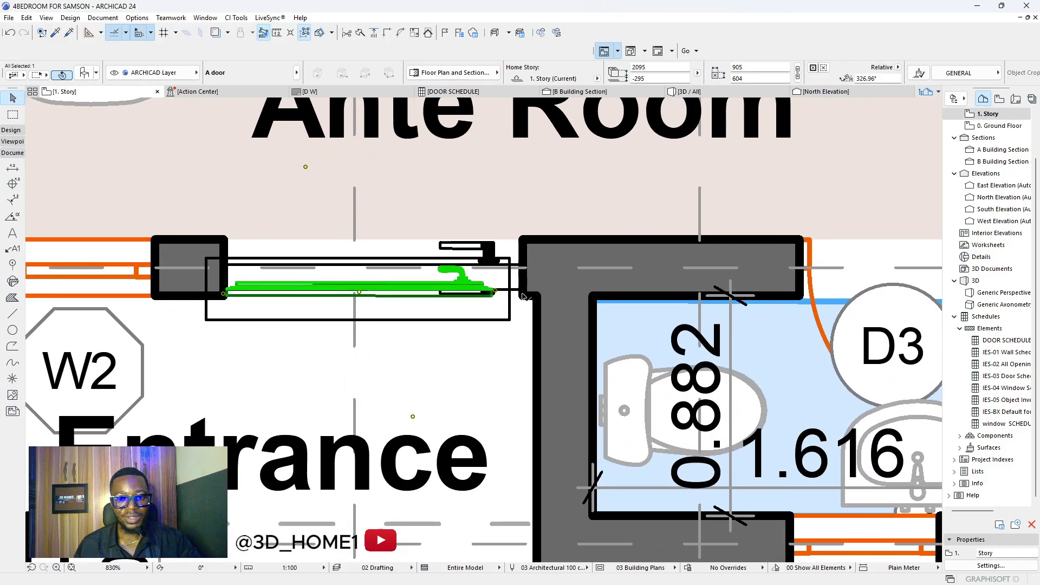
left_click(495, 290)
left_click(620, 341)
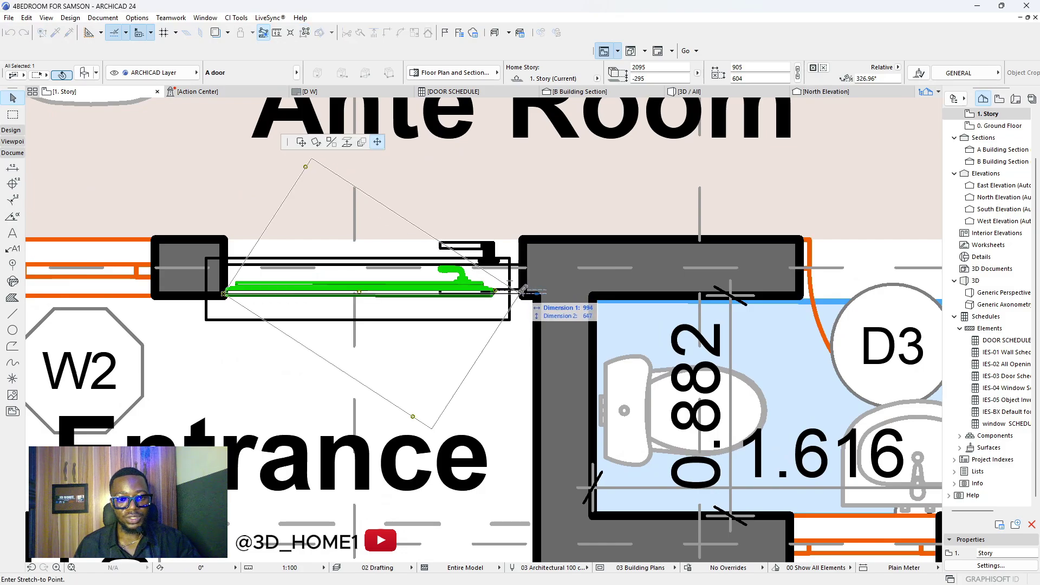
left_click(523, 291)
scroll(520, 293, "up", 3)
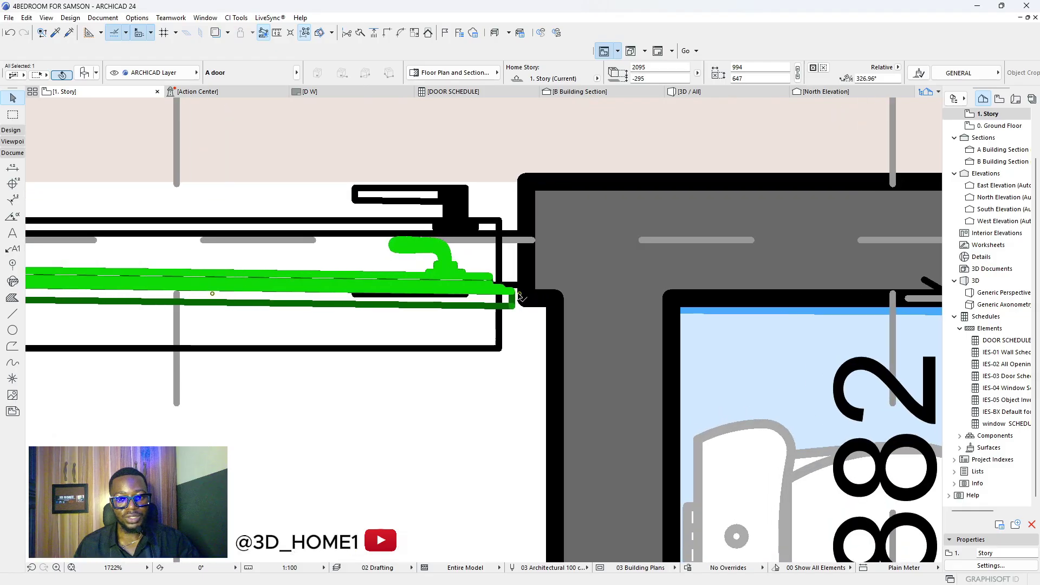
left_click(519, 296)
left_click(521, 297)
scroll(532, 302, "down", 2)
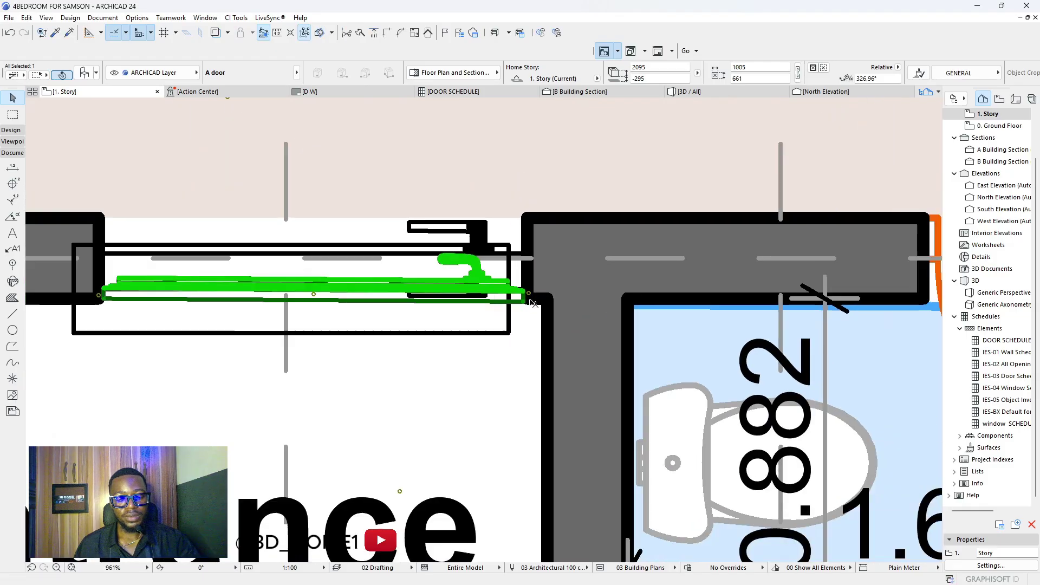
Readjust the A door's handle-end corner against the entrance jamb, near the outer wall face, for a size of 1004 by 653 mm
scroll(531, 303, "down", 5)
scroll(551, 296, "up", 6)
left_click(610, 292)
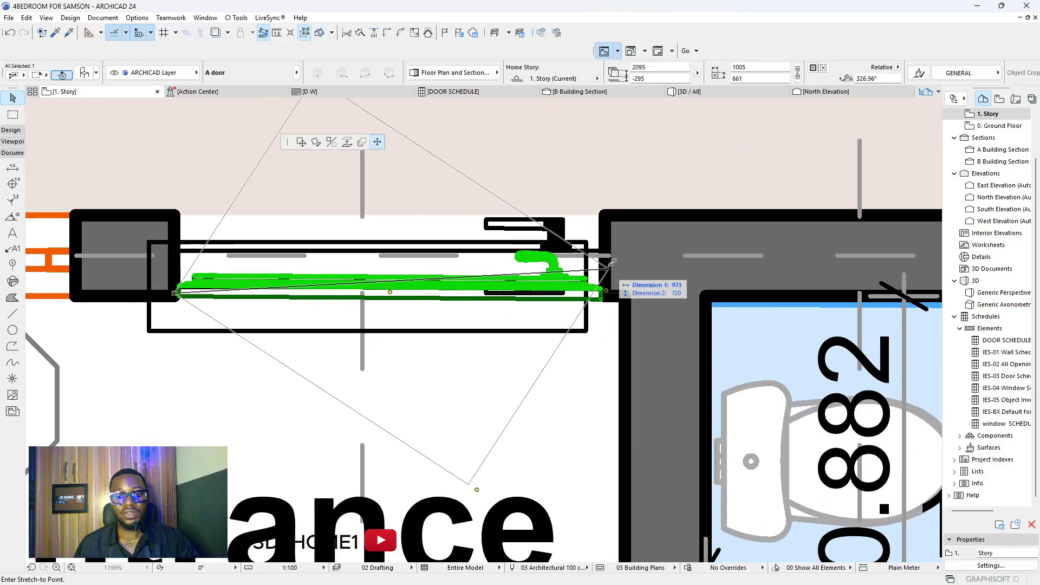
left_click(610, 262)
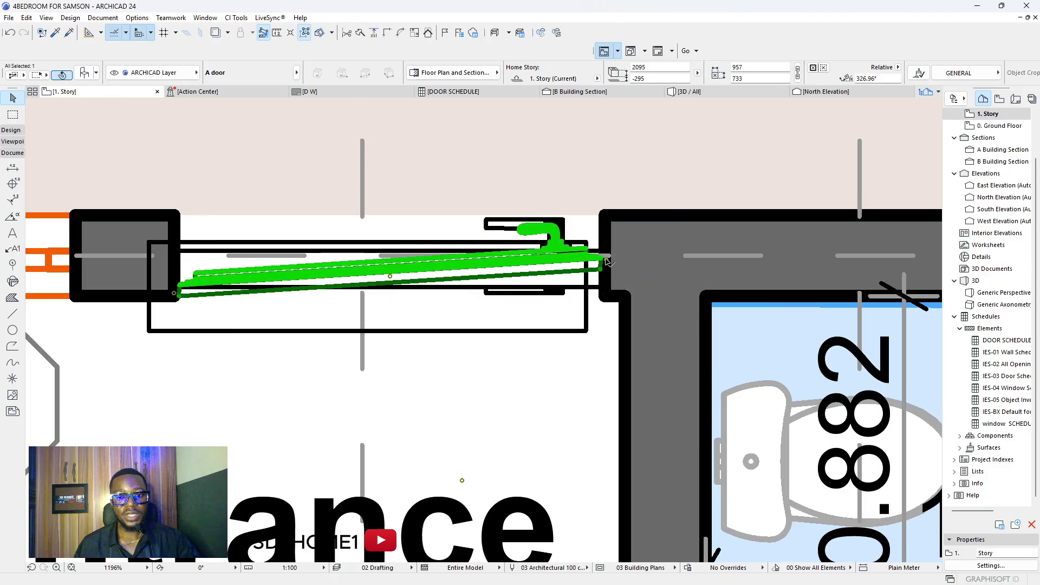
left_click(607, 294)
left_click(607, 295)
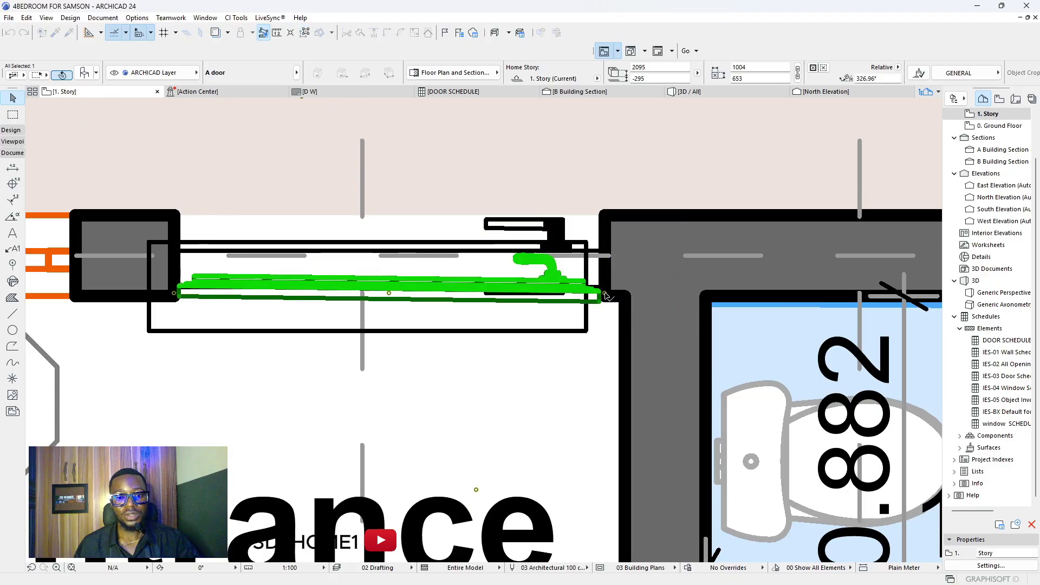
scroll(541, 281, "down", 5)
scroll(530, 275, "up", 6)
scroll(530, 276, "down", 3)
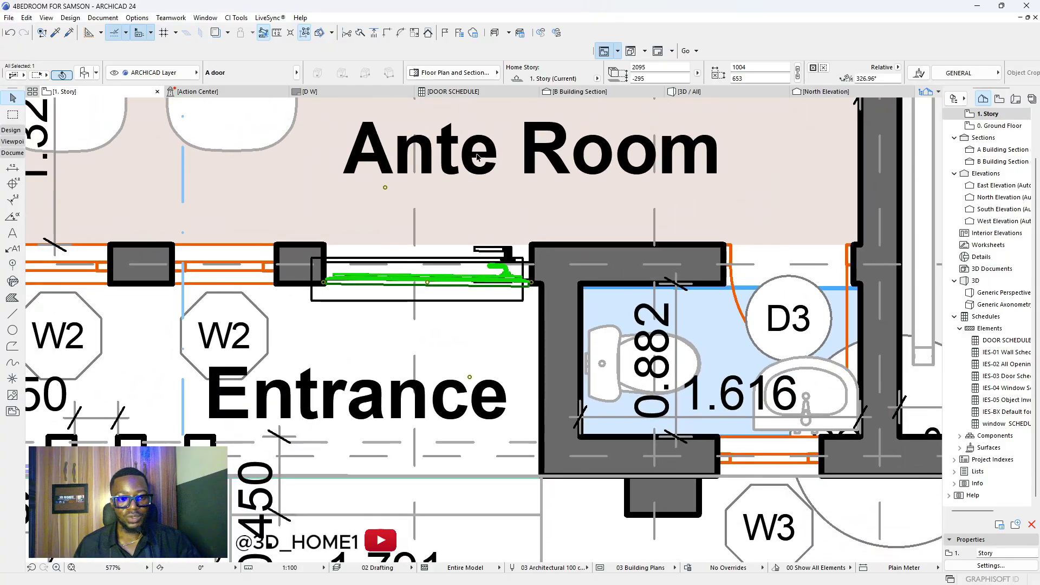
Examine the resized A door on the front facade in the 3D / All view from several angles, and clear its selection
key("Escape")
left_click(687, 91)
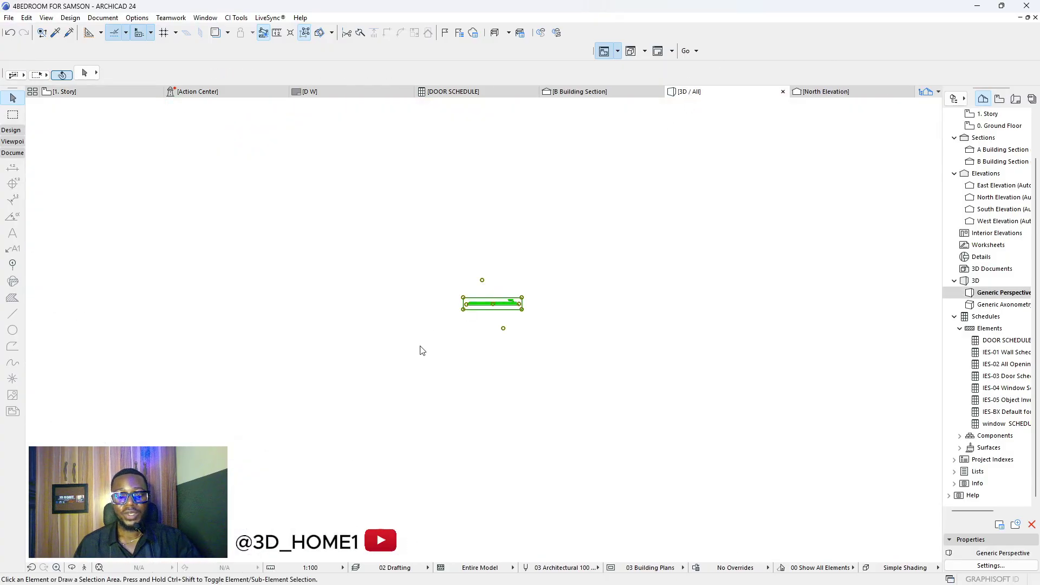
scroll(489, 307, "down", 8)
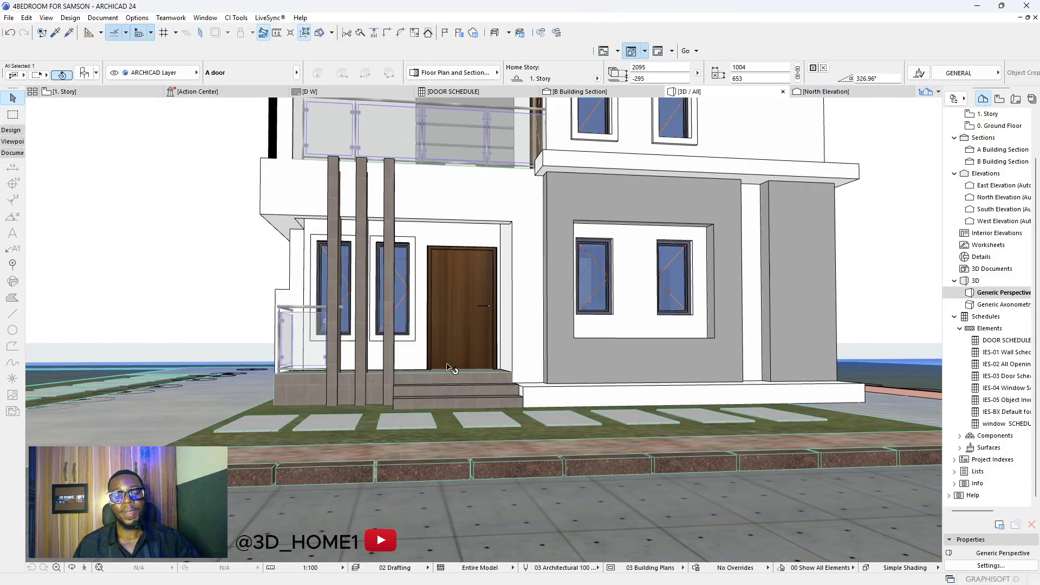
middle_click_drag(480, 361, 407, 394, "shift")
scroll(406, 393, "down", 6)
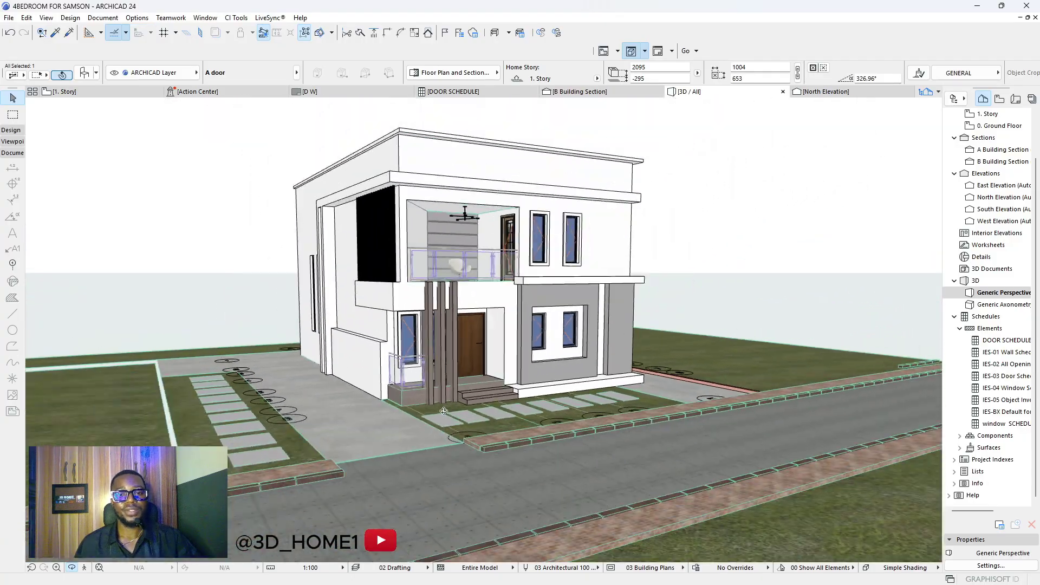
scroll(502, 323, "up", 4)
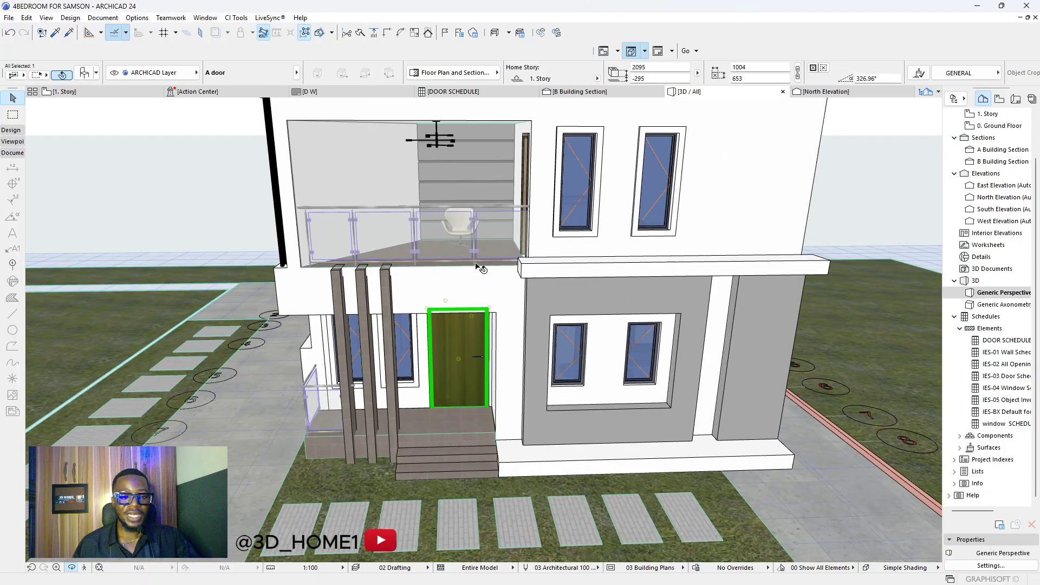
key("Escape")
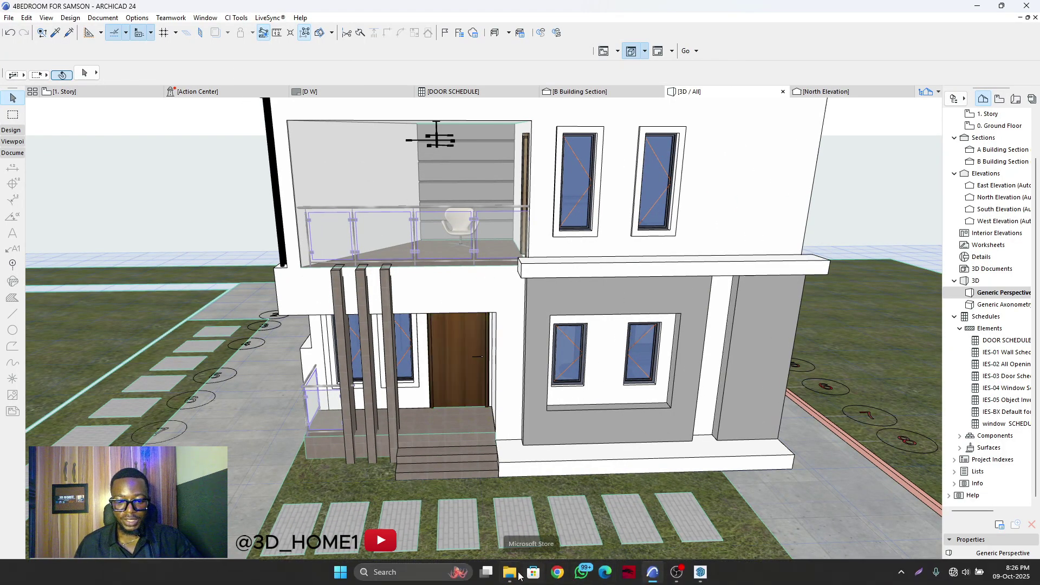
Try to import GLASS CUP.skp from the real folder into the 3D / All view
left_click(534, 582)
left_click(110, 109)
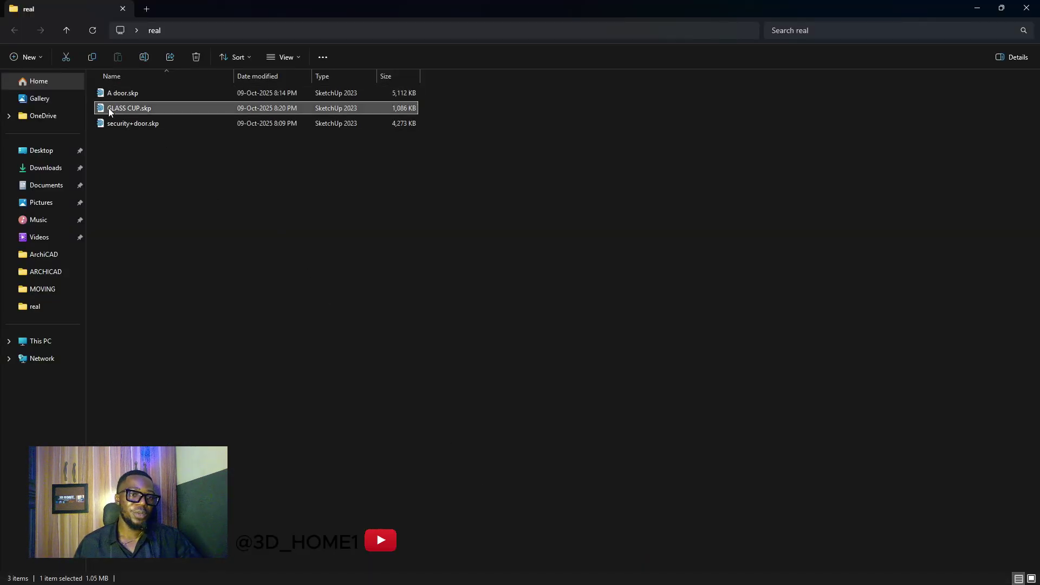
mouse_move(122, 107)
left_mouse_down()
mouse_move(416, 222)
mouse_move(841, 582)
mouse_move(672, 583)
mouse_move(343, 467)
mouse_move(253, 472)
mouse_move(272, 462)
left_mouse_up()
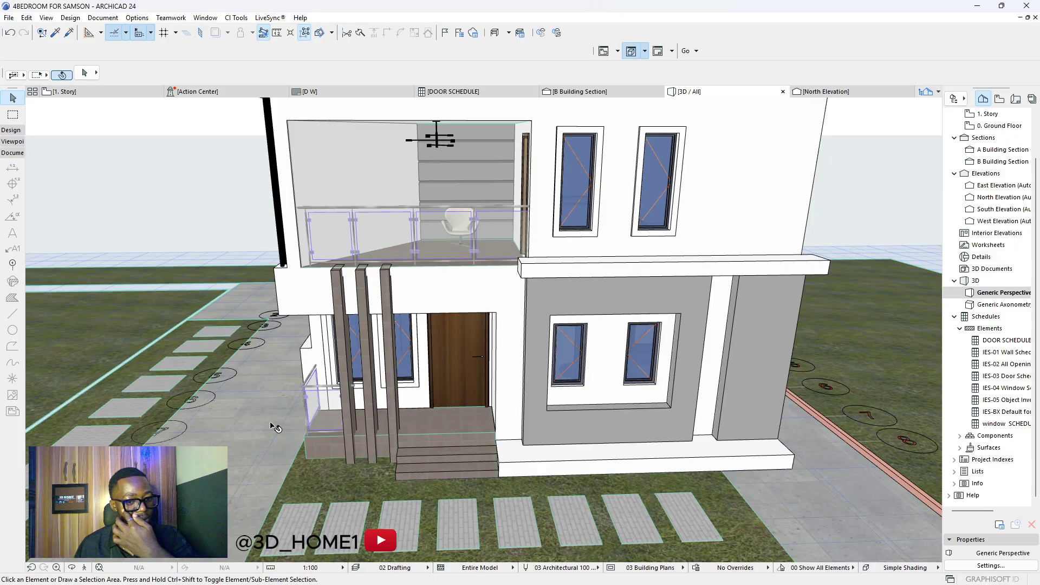
Import GLASS CUP.skp from the real folder onto the 1. Story plan, placing it in the empty area outside the building near grid line A
left_click(65, 91)
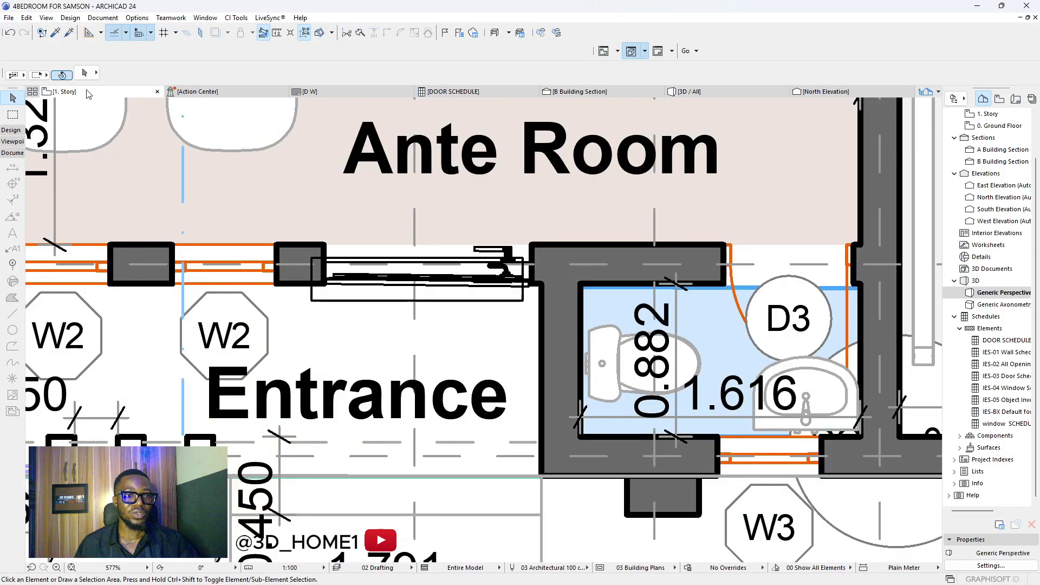
scroll(463, 379, "down", 5)
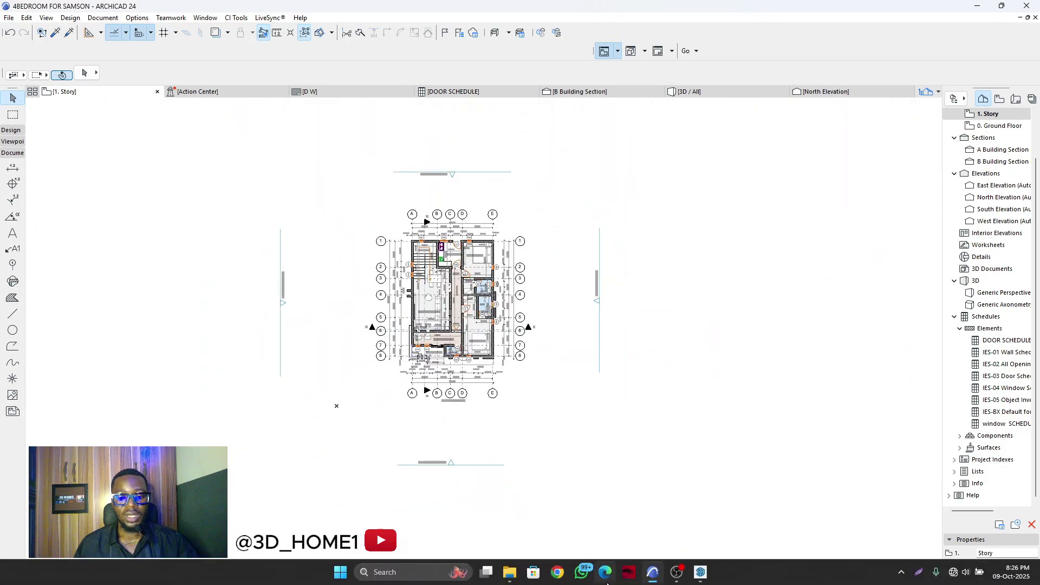
left_click(510, 576)
left_click_drag(125, 107, 557, 427)
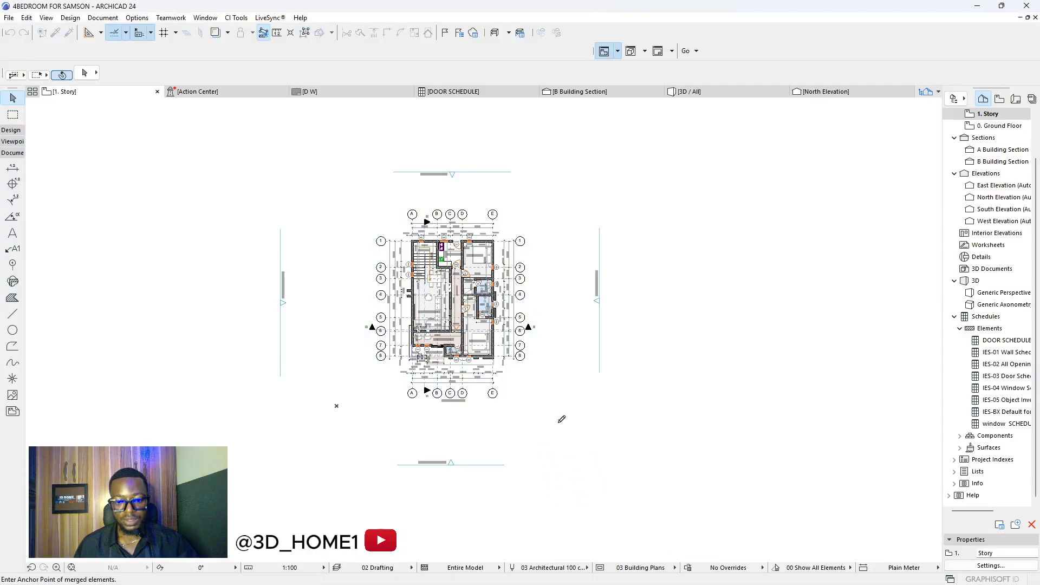
scroll(365, 395, "up", 10)
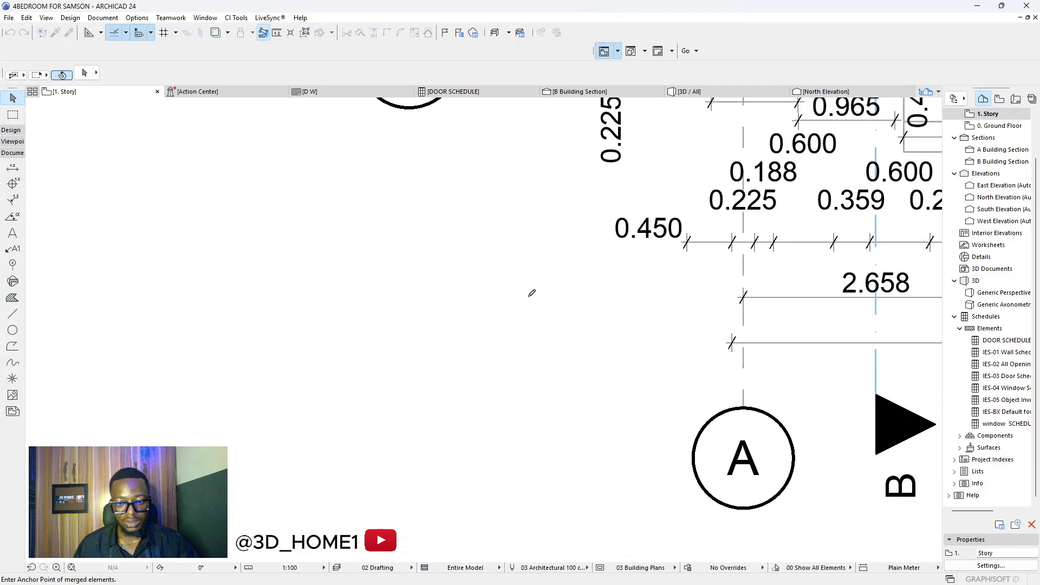
left_click(541, 301)
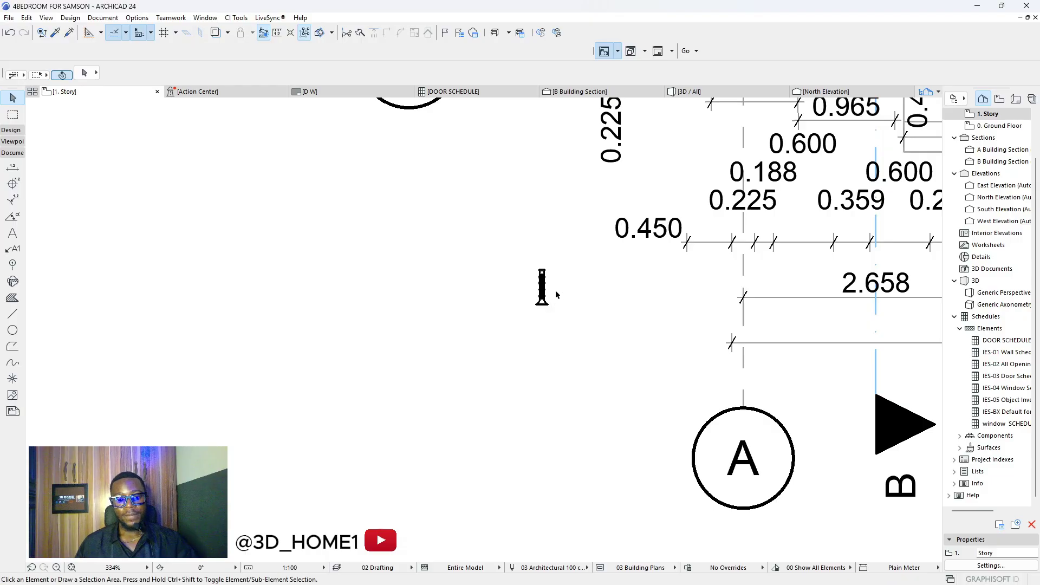
scroll(556, 294, "up", 3)
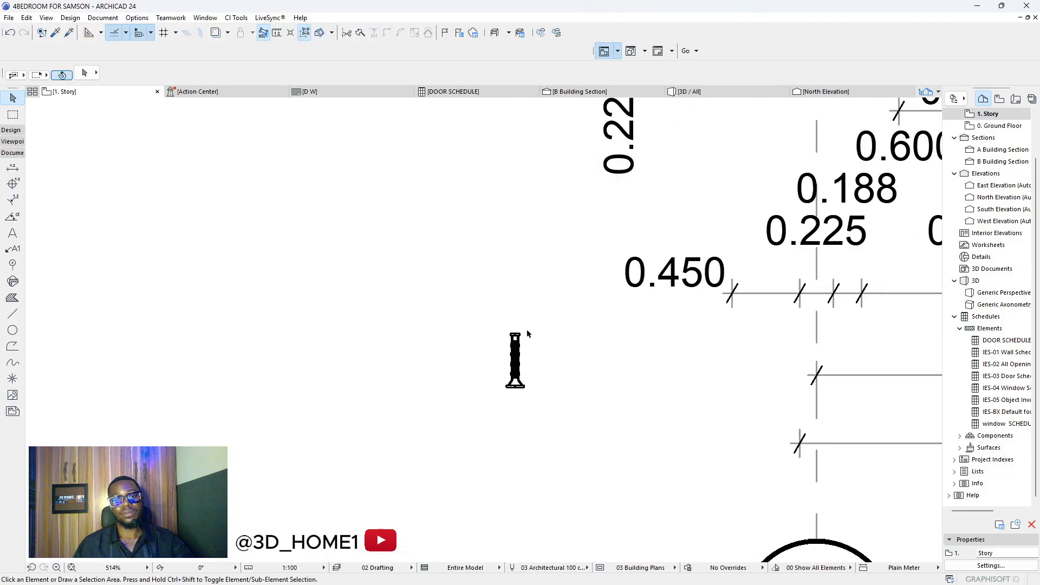
scroll(528, 333, "up", 1)
scroll(488, 333, "down", 8)
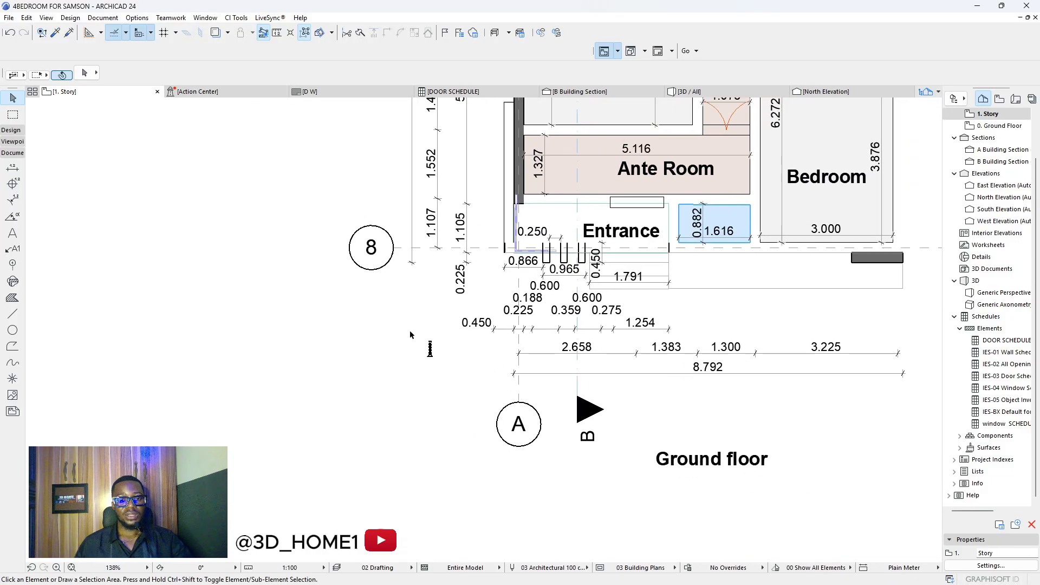
scroll(410, 334, "down", 2)
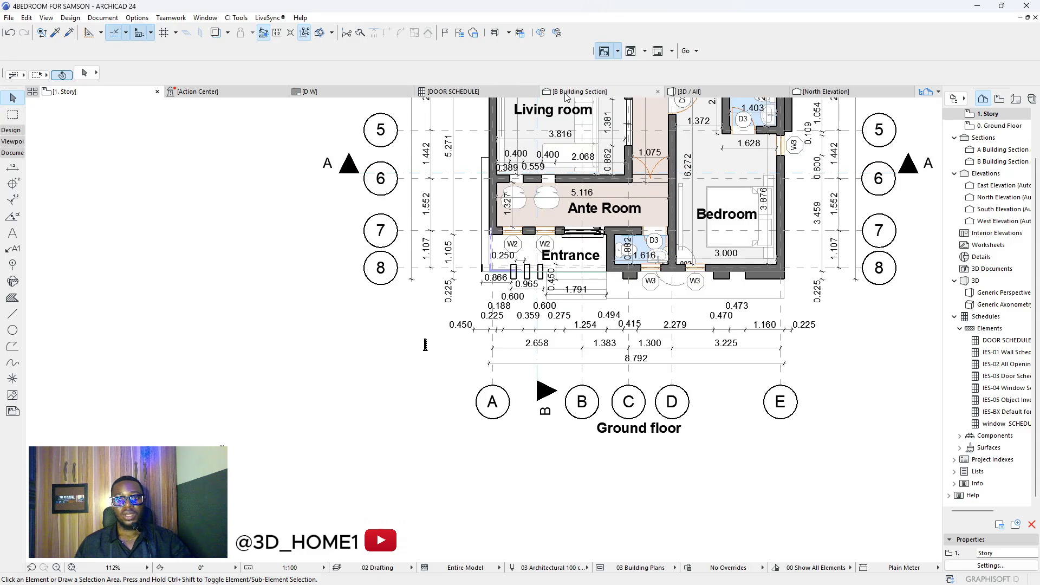
Find and select the imported GLASS CUP on the paving beside the house in the 3D / All view
left_click(686, 101)
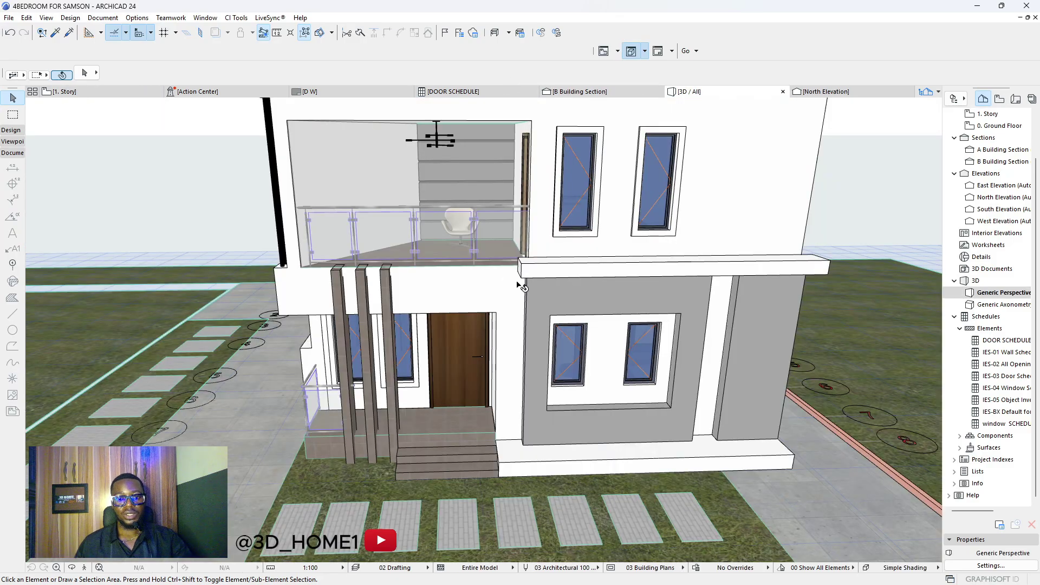
scroll(254, 412, "up", 8)
scroll(260, 392, "up", 2)
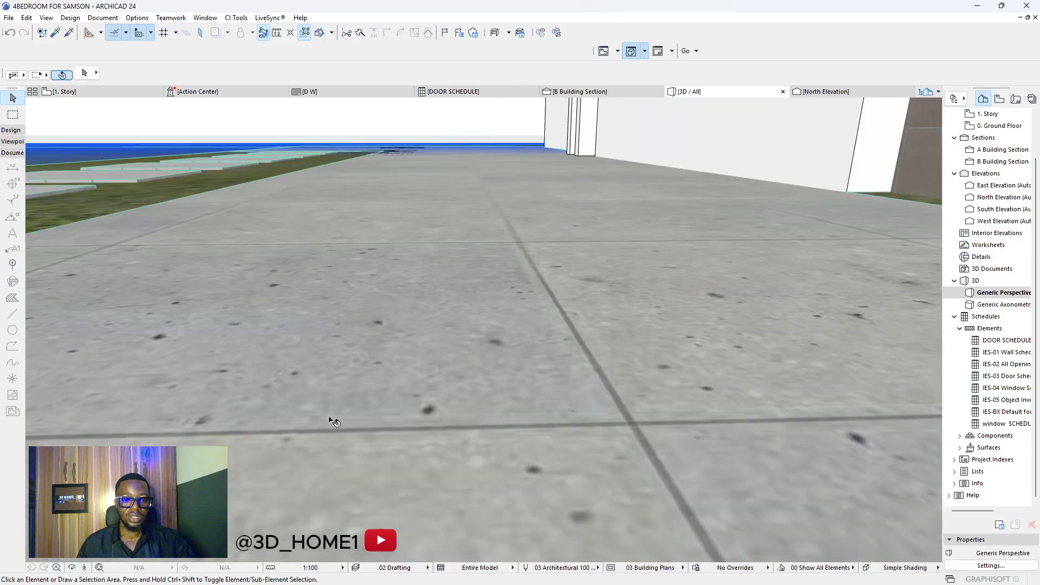
scroll(360, 395, "down", 2)
scroll(362, 401, "up", 3)
scroll(362, 407, "up", 2)
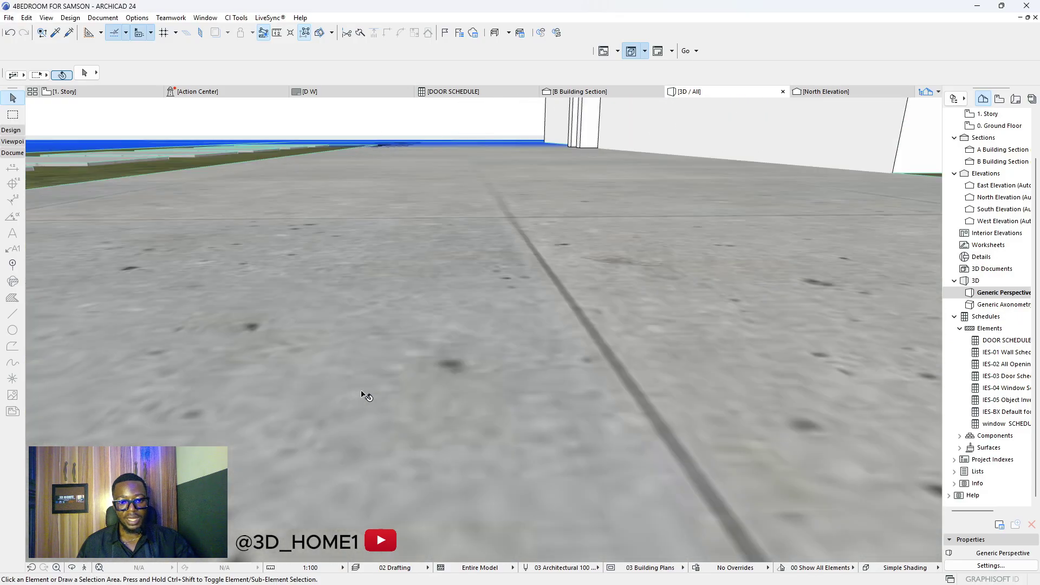
scroll(362, 406, "down", 2)
left_click(371, 408)
scroll(371, 408, "down", 3)
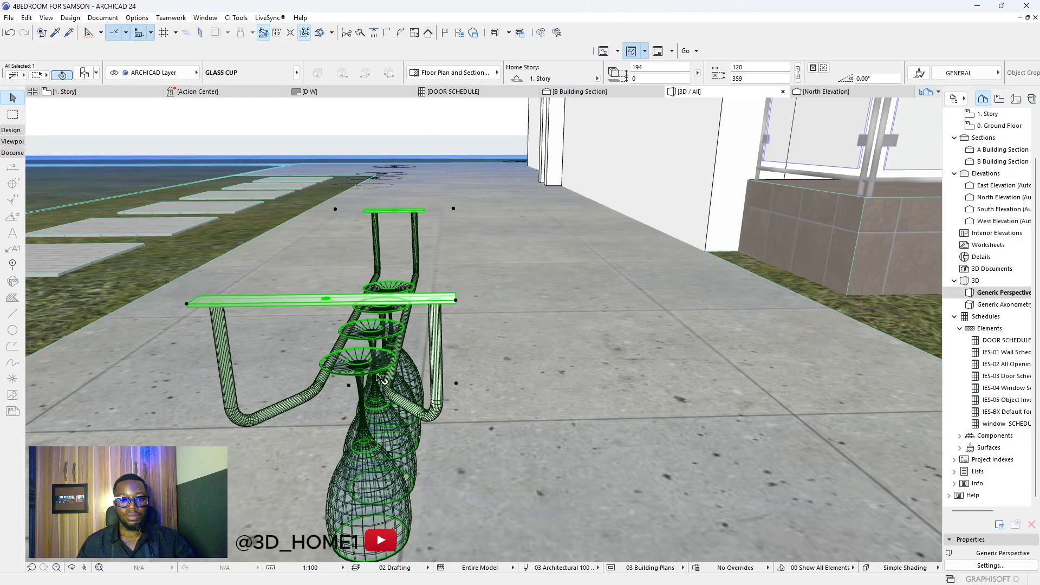
Move the GLASS CUP vertically in 3D, first up to about 102 mm above its home story, then down to about 36 mm
left_click(457, 301)
left_click(335, 209)
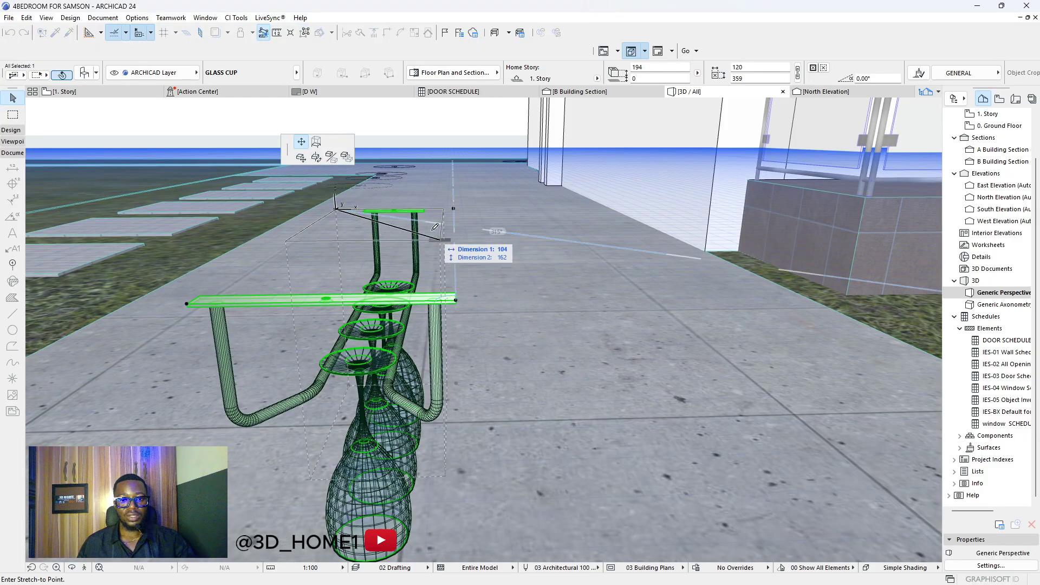
left_click(301, 158)
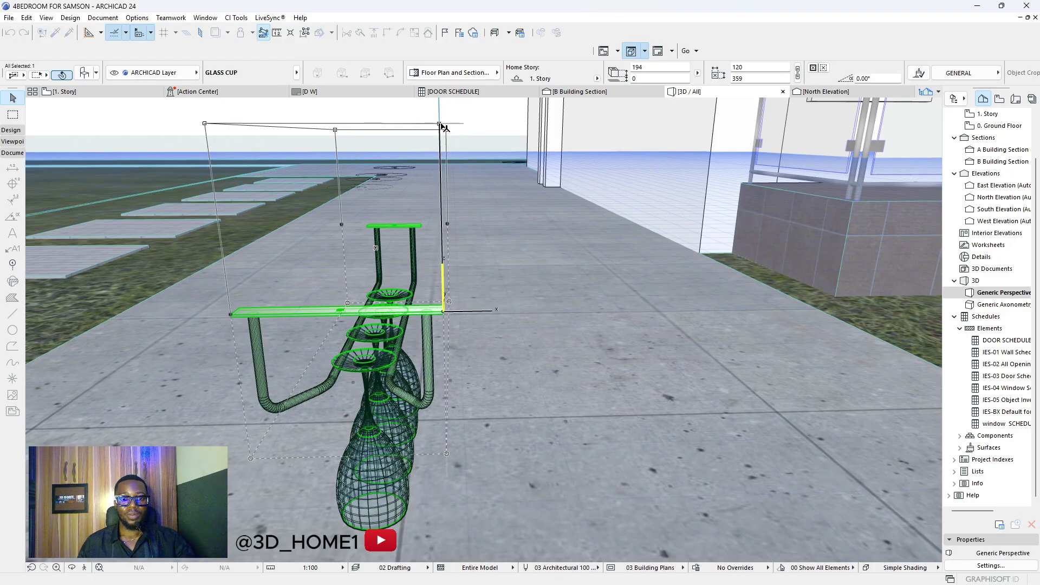
left_click(443, 126)
left_click(440, 124)
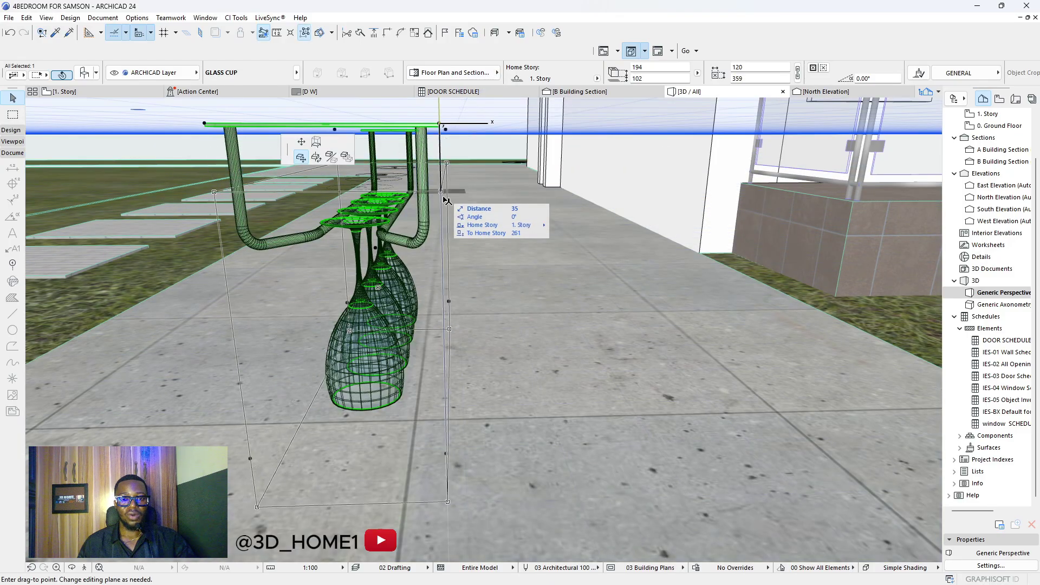
left_click(443, 251)
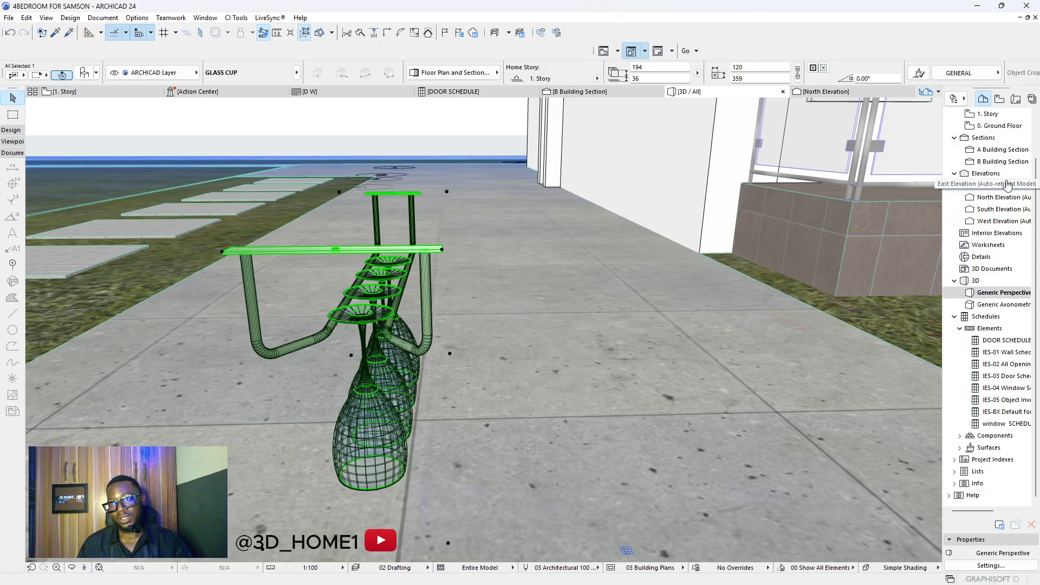
Open the South Elevation and extend its view limit beyond grid line A to include the area outside the building where the cup stands
double_click(997, 209)
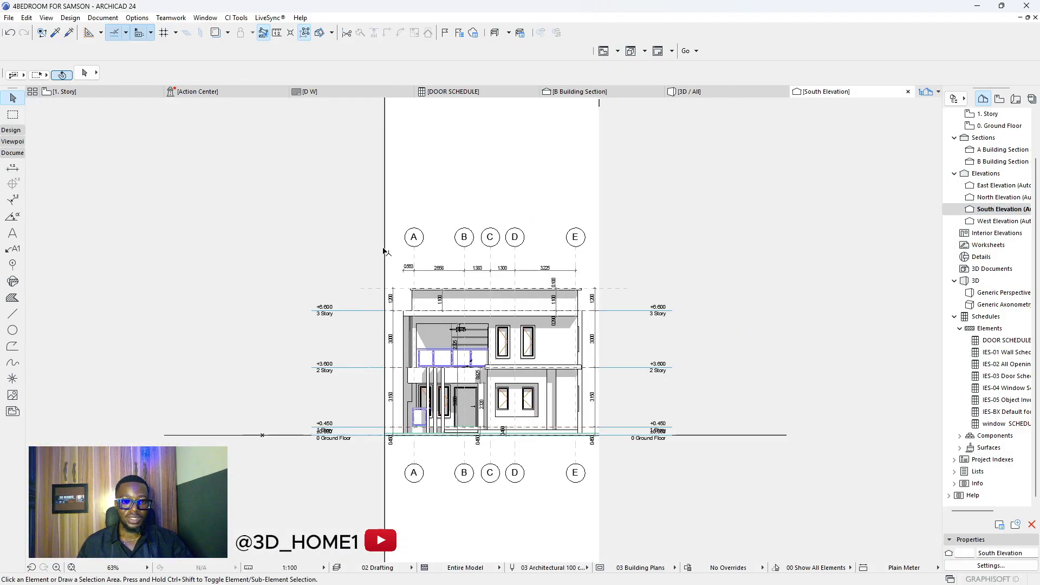
left_click_drag(385, 248, 202, 243)
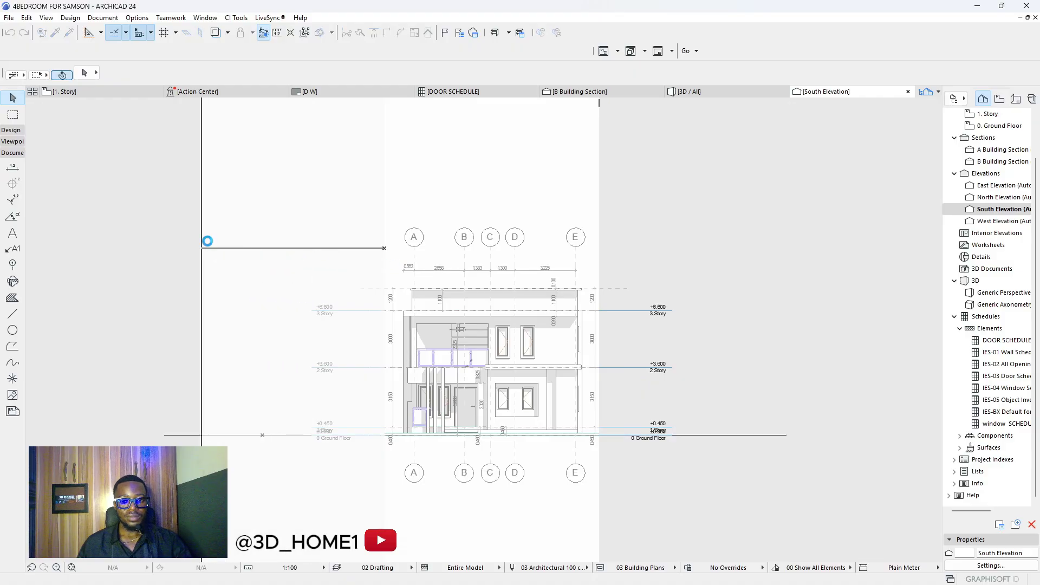
left_click(207, 241)
Drag the GLASS CUP straight up in the South Elevation to about 414 mm above the 1. Story level, and clear its selection
scroll(371, 431, "up", 15)
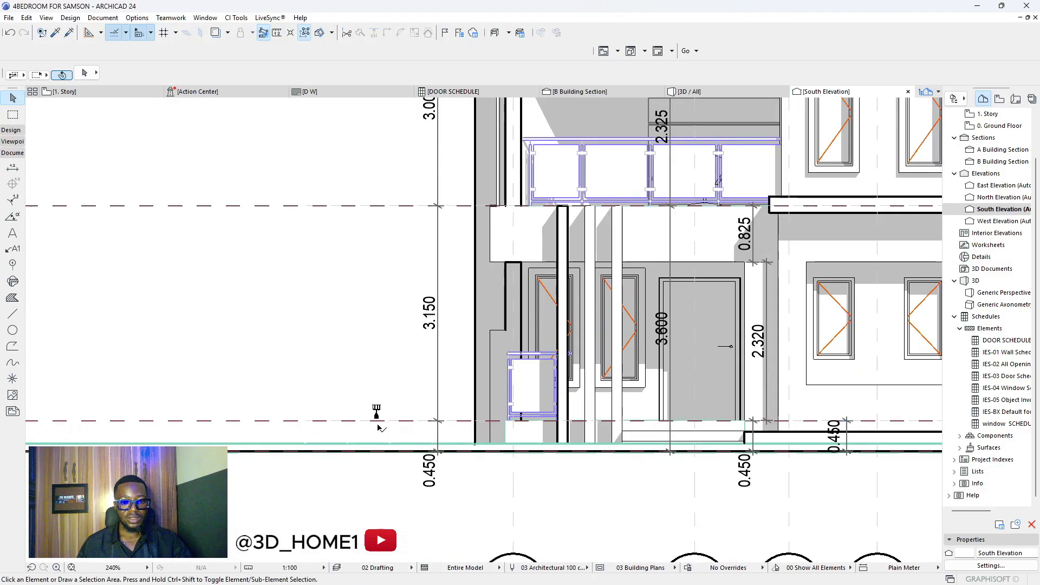
left_click(362, 357)
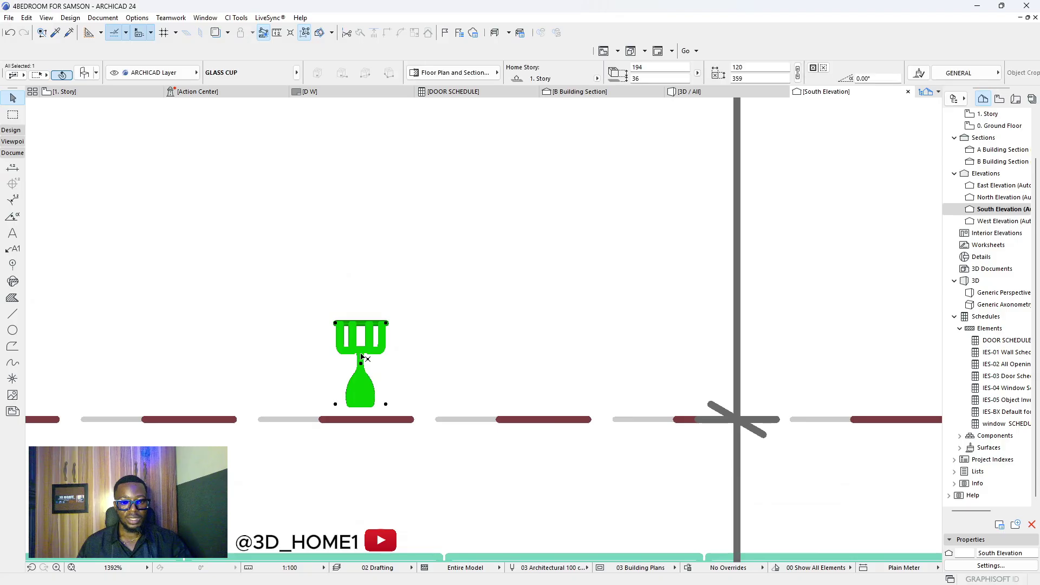
left_click(385, 323)
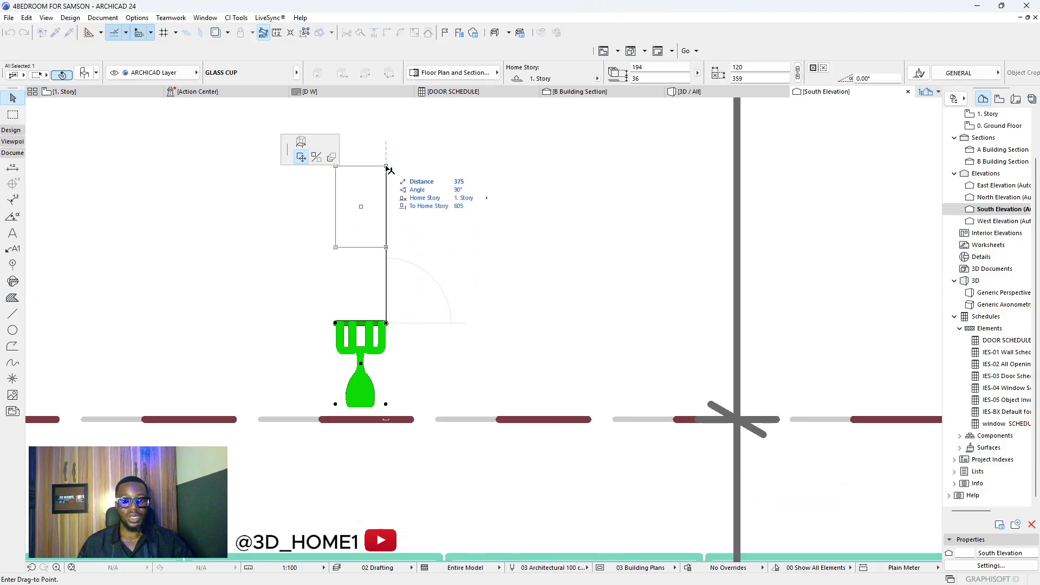
left_click(389, 199)
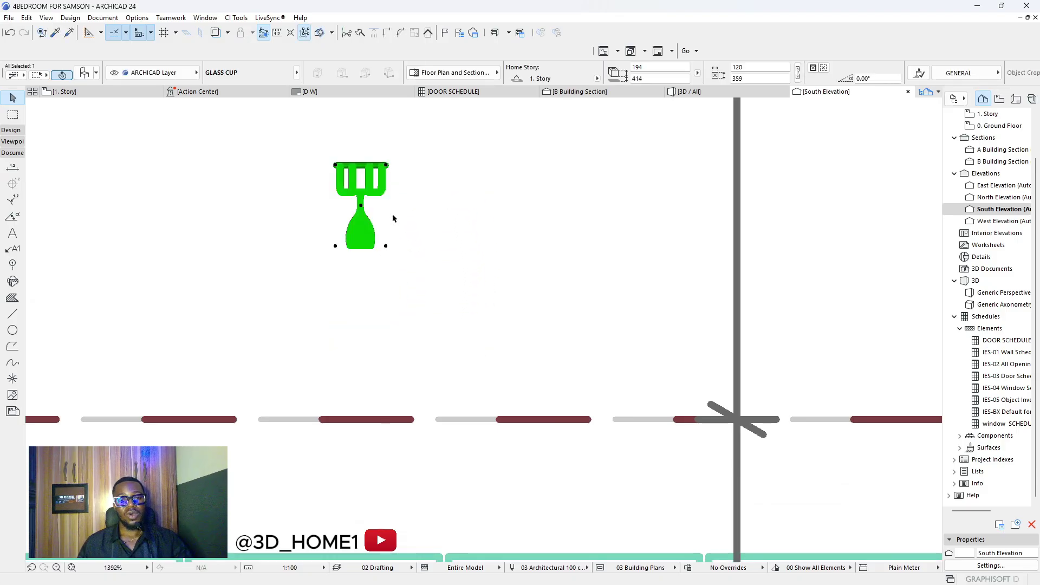
scroll(327, 343, "down", 8)
scroll(333, 299, "down", 3)
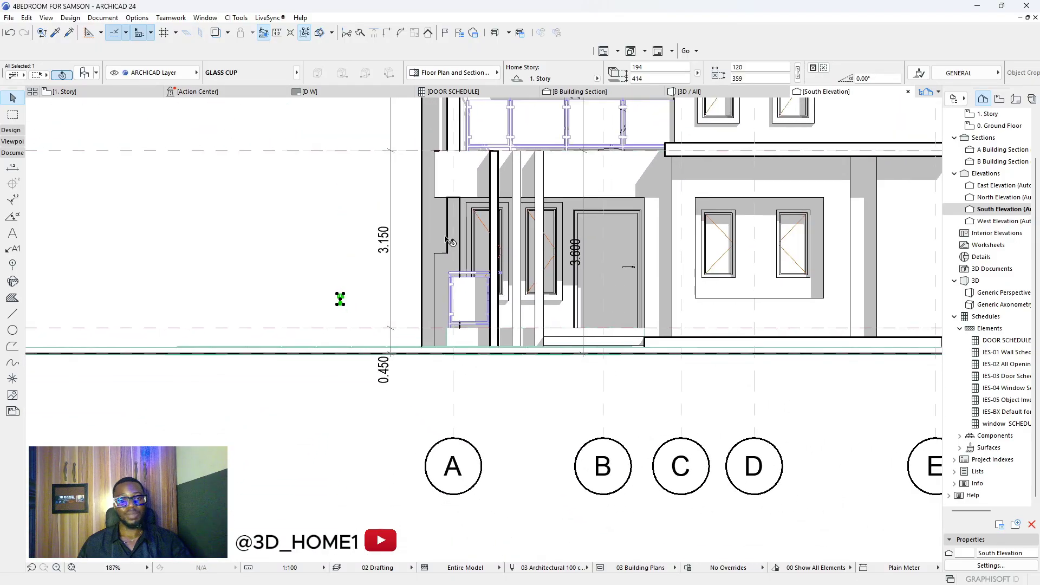
left_click(291, 248)
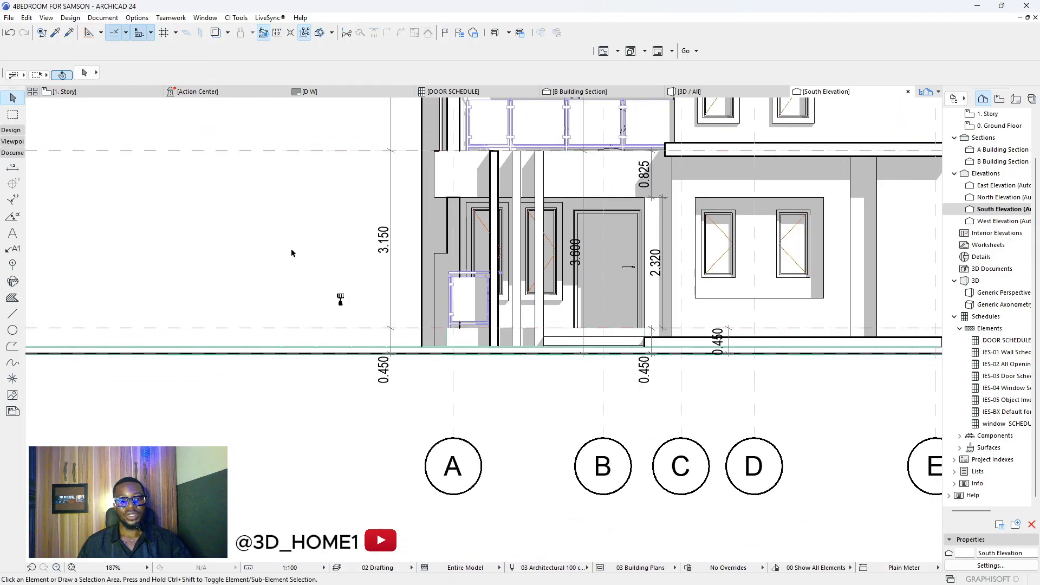
left_click(526, 125)
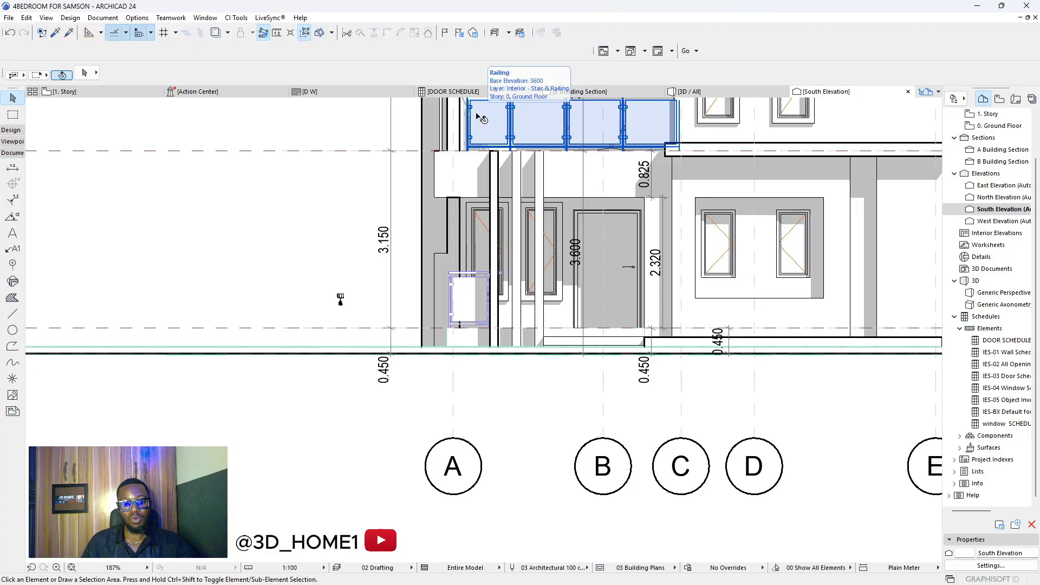
key("Escape")
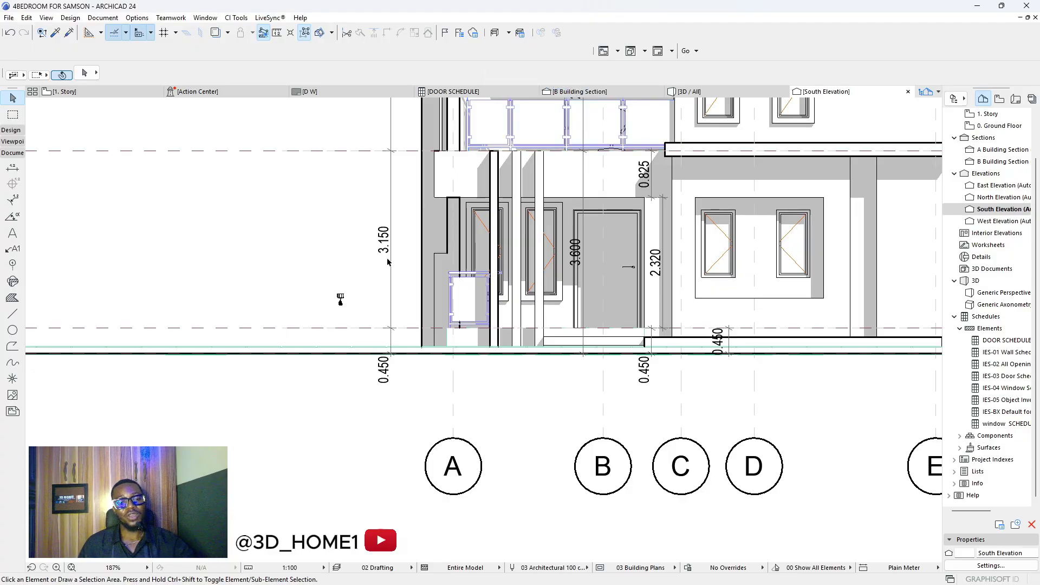